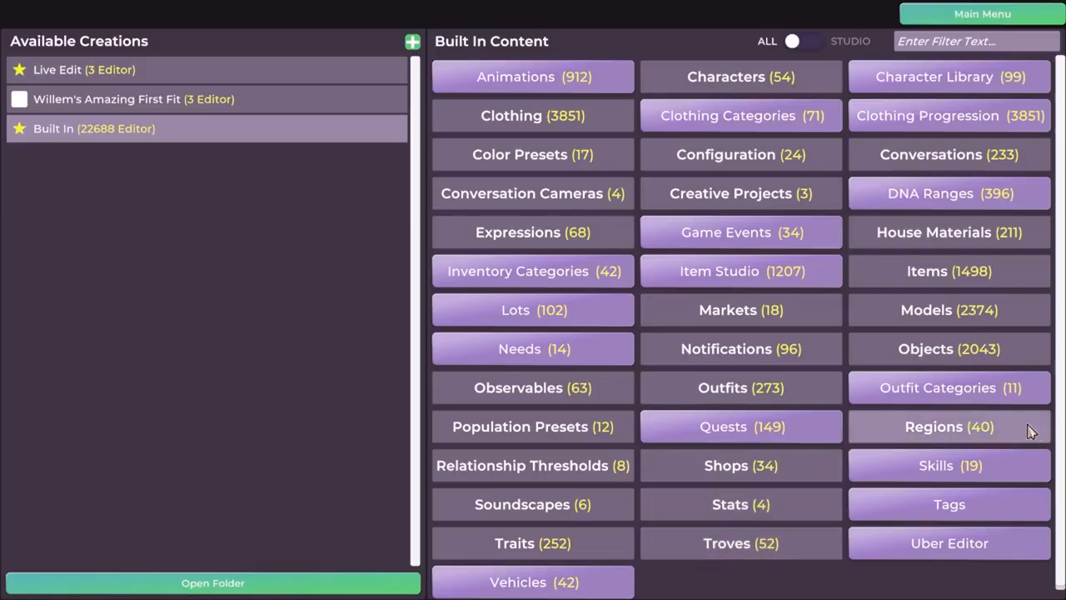
Create a new mod and name it with the creator's first name in possessive form followed by "Stupendously Super Sofa".
{"action": "left_click", "coordinate": [976, 436]}
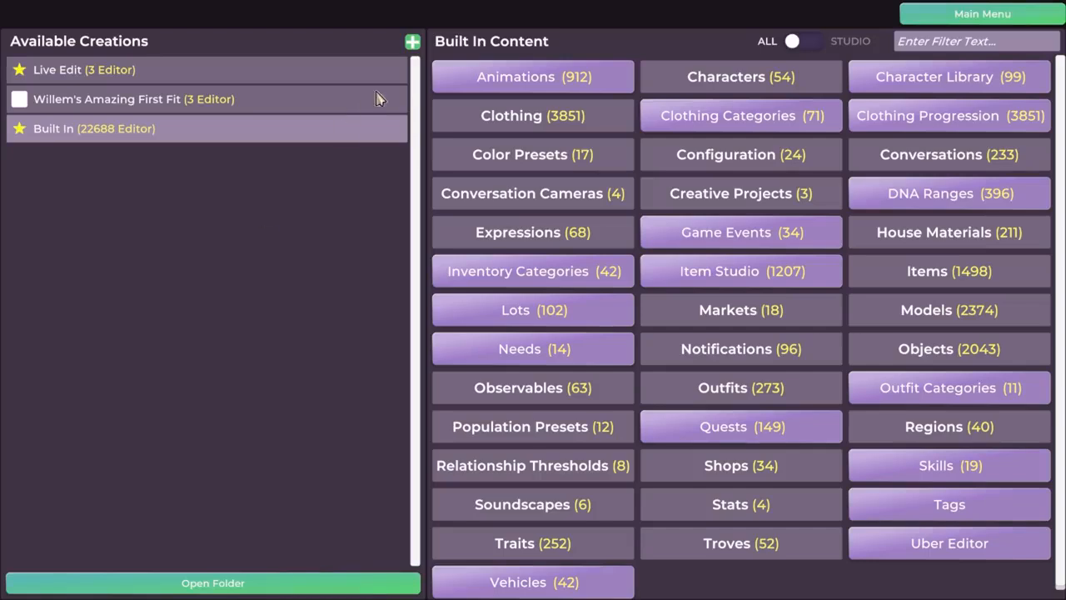
{"action": "left_click", "coordinate": [412, 44]}
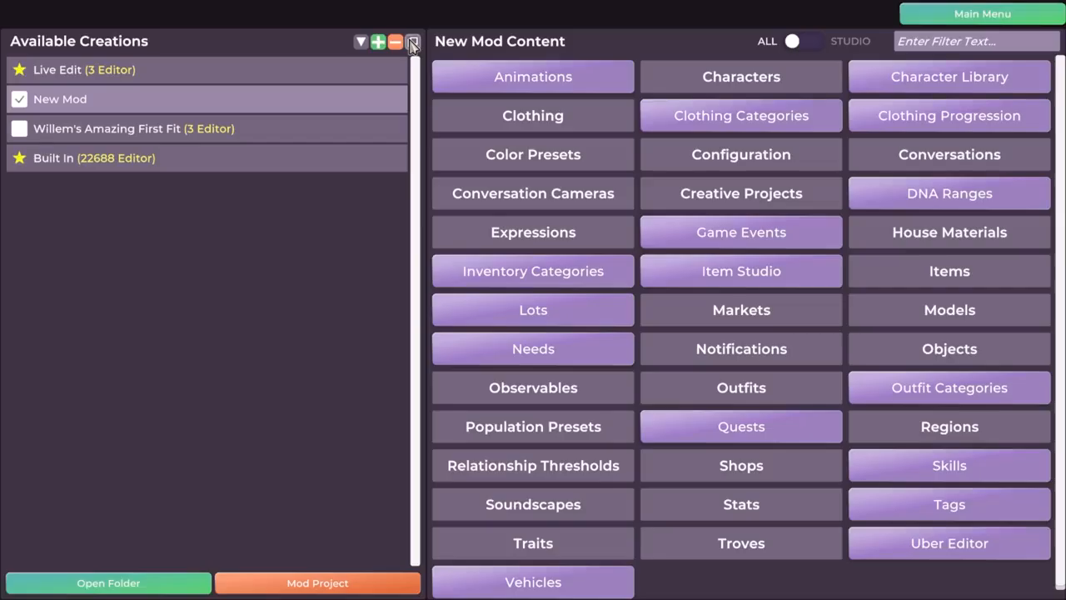
{"action": "double_click", "coordinate": [85, 106]}
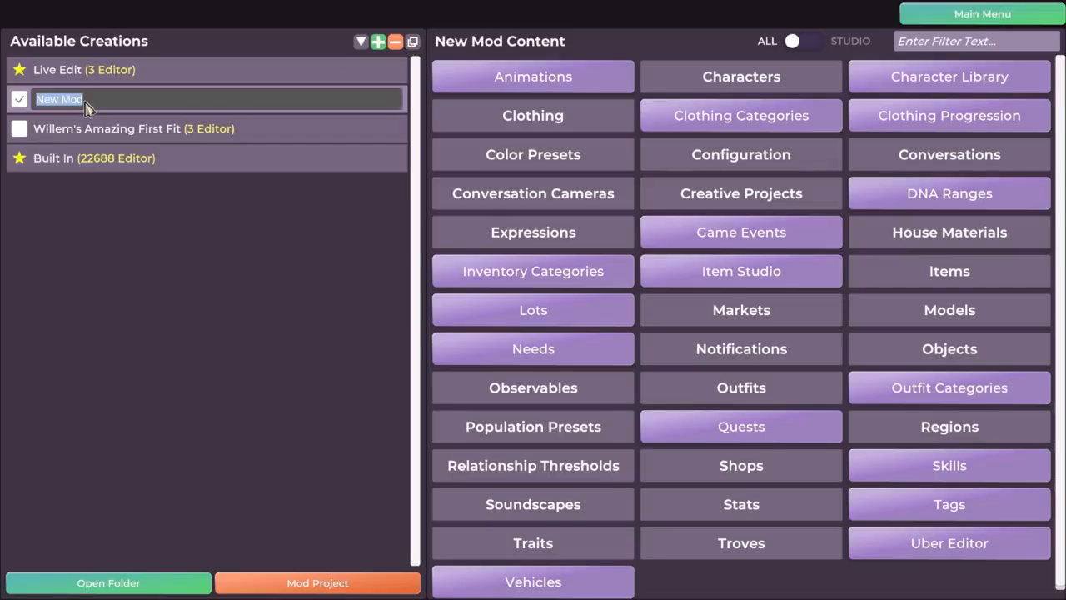
{"action": "type", "text": "Willem's Stupendo"}
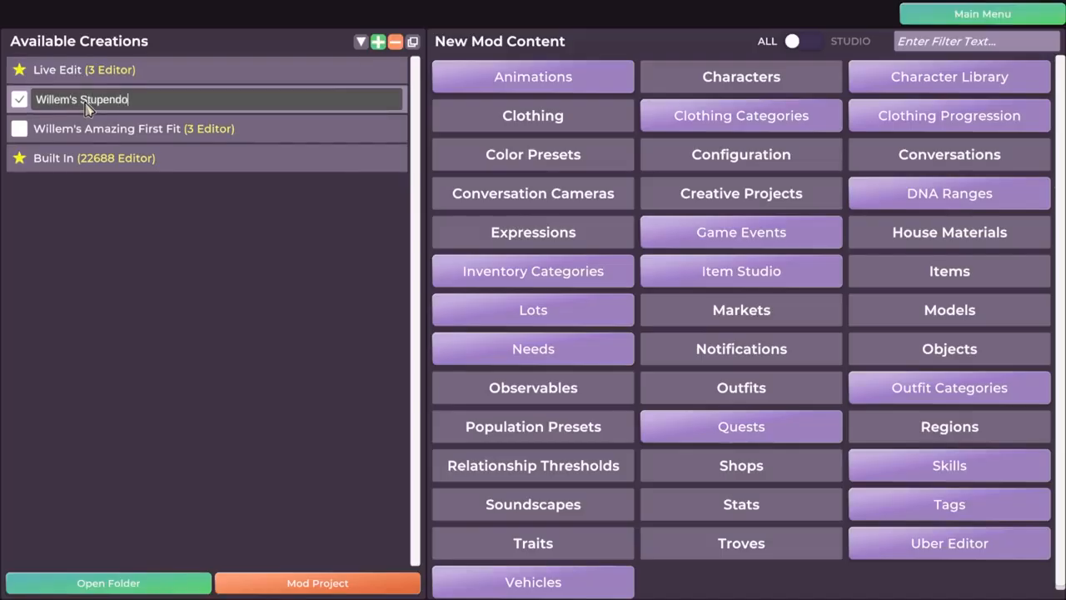
{"action": "type", "text": "usly Super Sofa"}
{"action": "key", "text": "Return"}
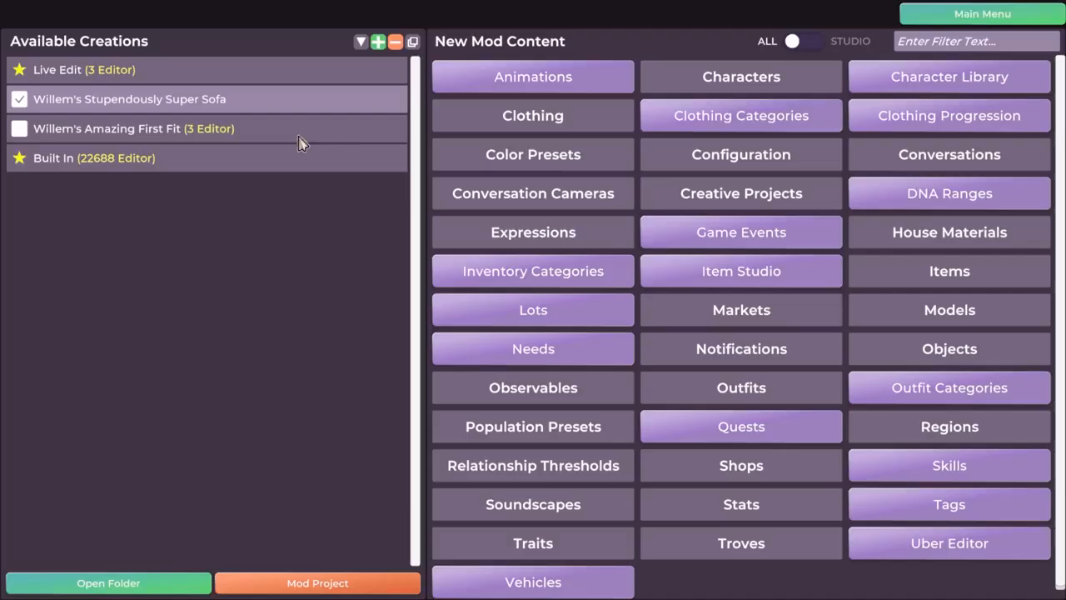
Compare the content listings of Live Edit, the new Super Sofa mod, the Amazing First Fit mod and Built In.
{"action": "left_click", "coordinate": [141, 134]}
{"action": "left_click", "coordinate": [156, 160]}
{"action": "left_click", "coordinate": [160, 129]}
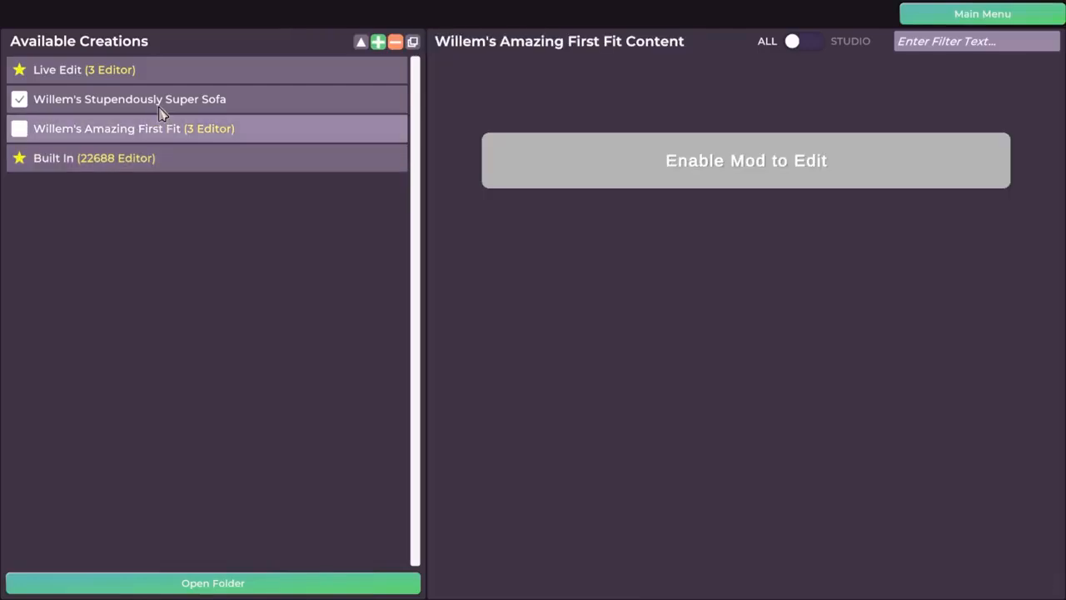
{"action": "left_click", "coordinate": [161, 111]}
{"action": "left_click", "coordinate": [148, 100]}
{"action": "left_click", "coordinate": [211, 71]}
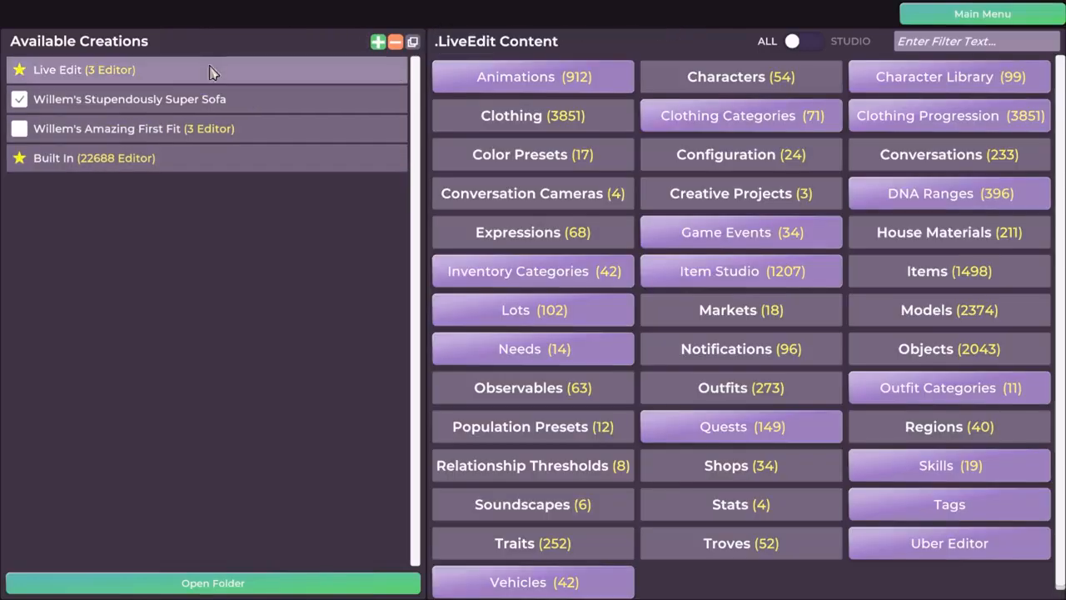
{"action": "left_click", "coordinate": [42, 158]}
{"action": "left_click", "coordinate": [21, 135]}
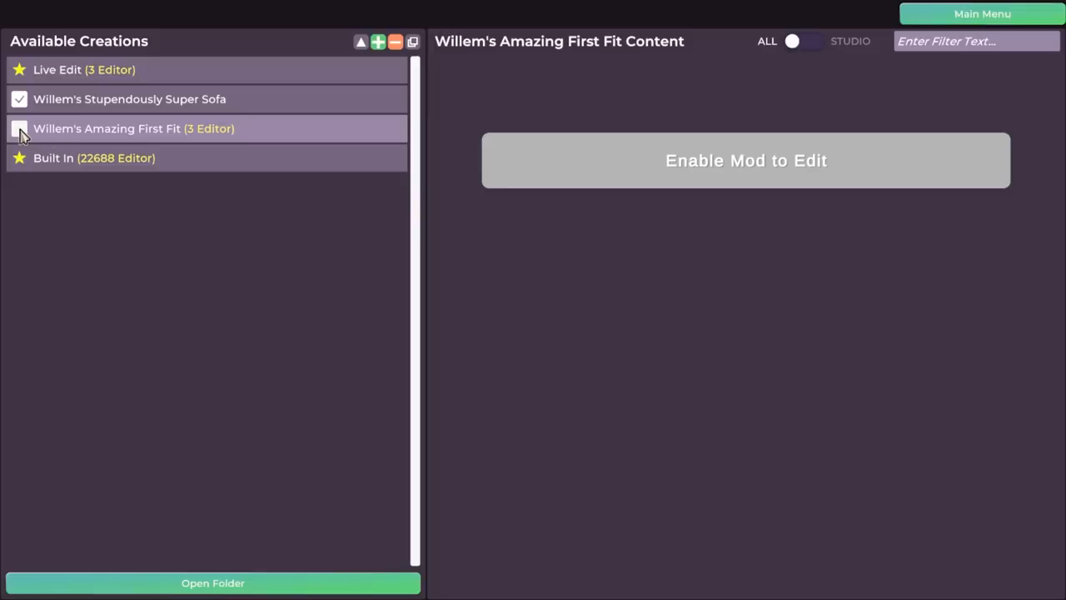
{"action": "left_click", "coordinate": [90, 98]}
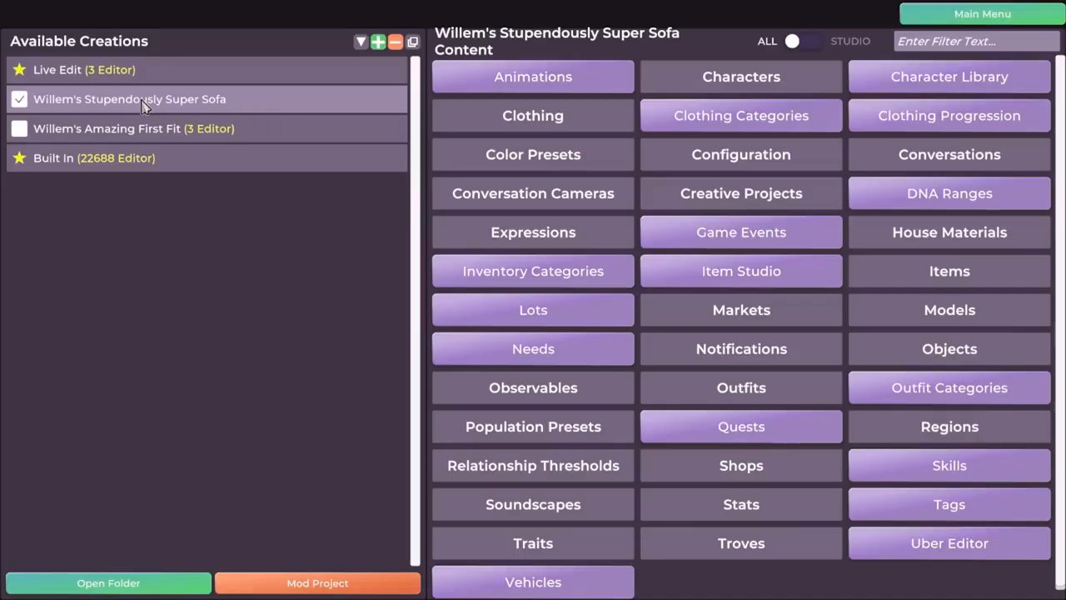
{"action": "left_click", "coordinate": [191, 135]}
{"action": "left_click", "coordinate": [190, 162]}
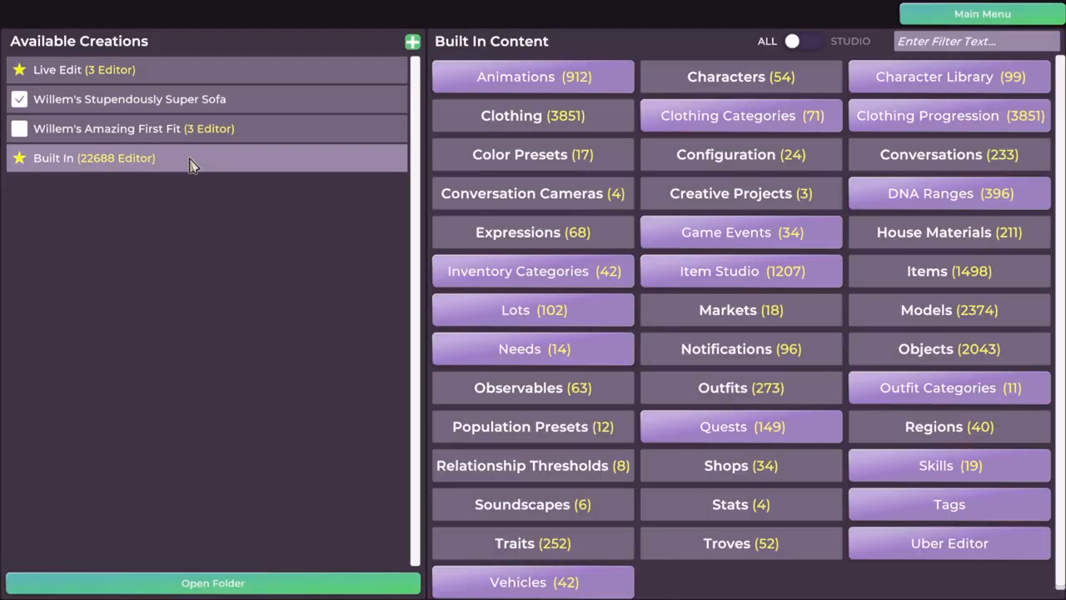
{"action": "left_click", "coordinate": [184, 104]}
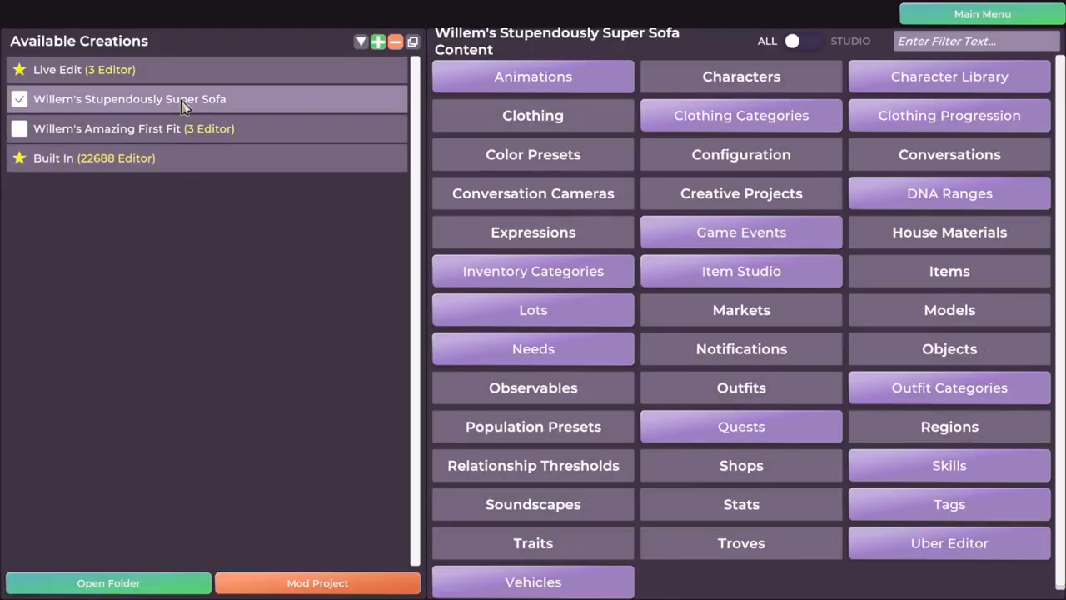
{"action": "left_click", "coordinate": [118, 157]}
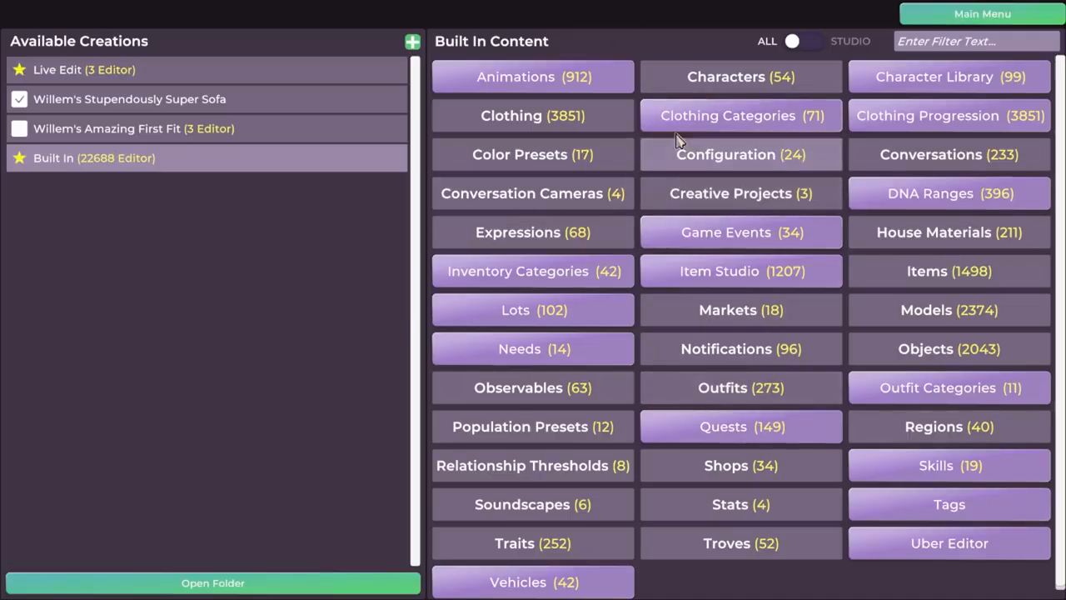
Enable the Amazing First Fit mod and open the Models editor for the Stupendously Super Sofa mod.
{"action": "left_click", "coordinate": [133, 130]}
{"action": "left_click", "coordinate": [166, 101]}
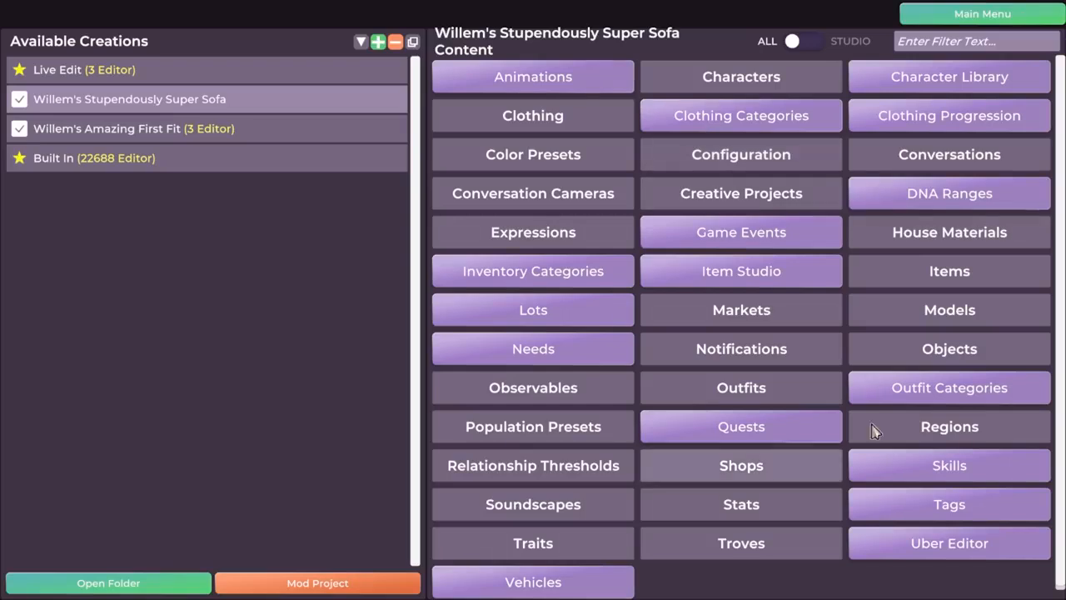
{"action": "left_click", "coordinate": [111, 129]}
{"action": "left_click", "coordinate": [160, 103]}
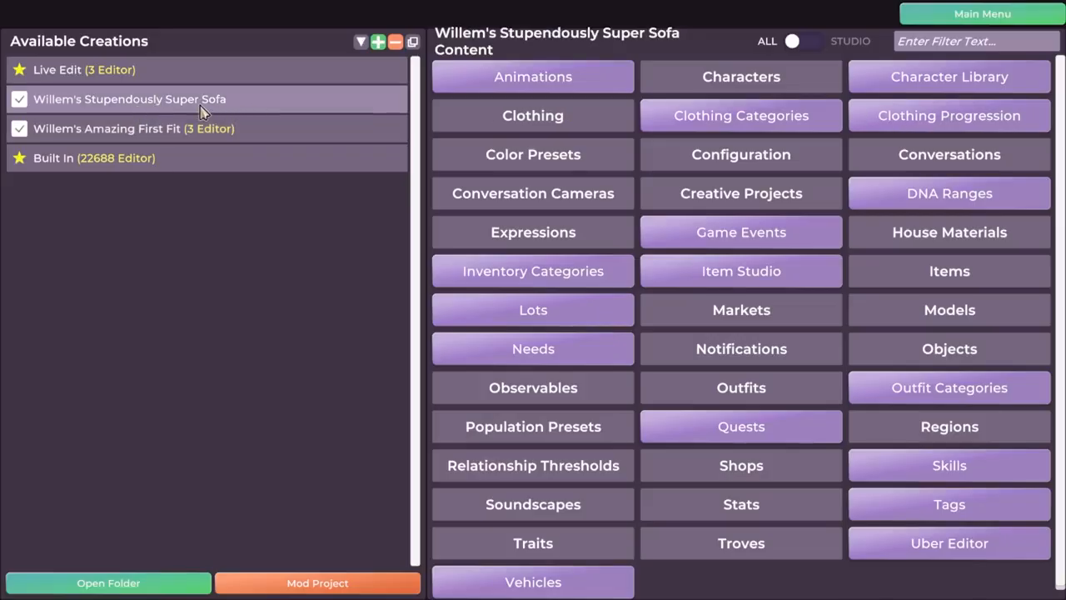
{"action": "left_click", "coordinate": [947, 315]}
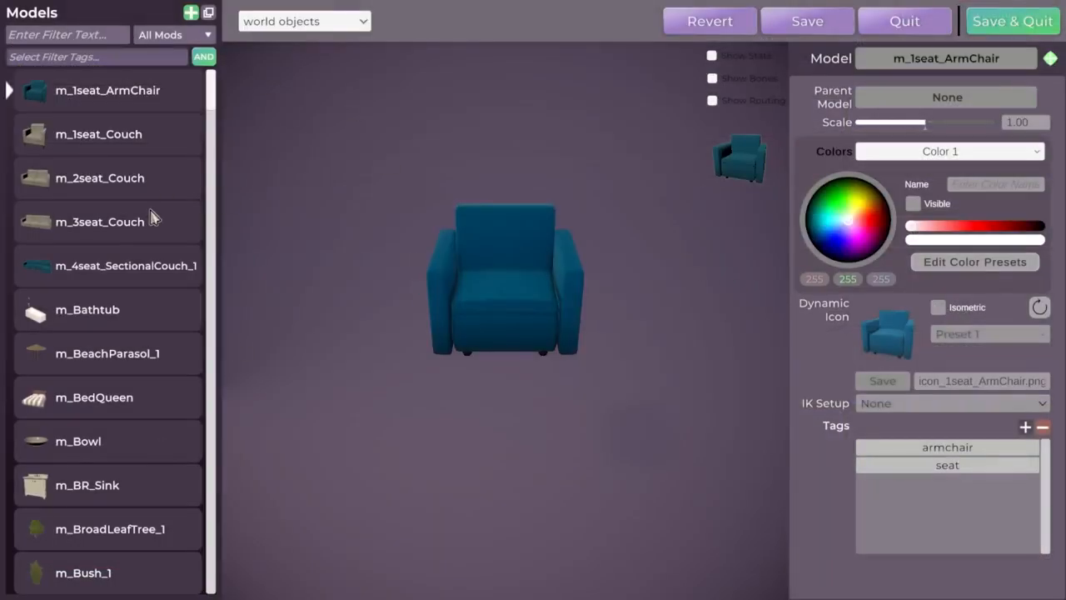
Browse the built-in models and examine m_BR_Sink from several angles.
{"action": "scroll", "coordinate": [153, 222], "scroll_direction": "down", "scroll_amount": 2}
{"action": "scroll", "coordinate": [153, 222], "scroll_direction": "down", "scroll_amount": 4}
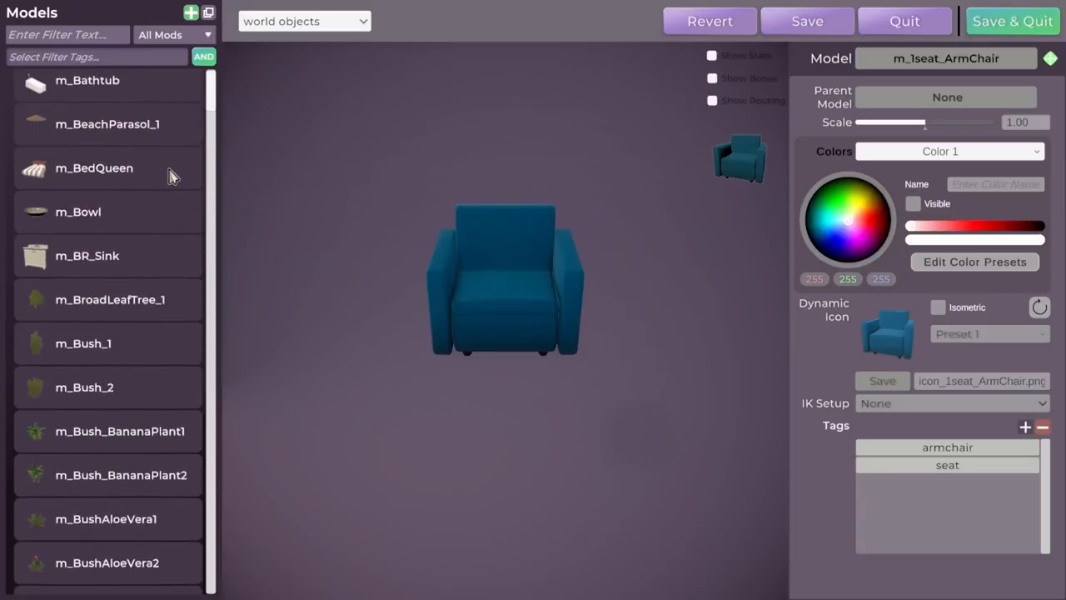
{"action": "scroll", "coordinate": [171, 174], "scroll_direction": "down", "scroll_amount": 1}
{"action": "left_click", "coordinate": [119, 219]}
{"action": "left_click_drag", "start_coordinate": [533, 375], "coordinate": [737, 215]}
{"action": "scroll", "coordinate": [683, 275], "scroll_direction": "up", "scroll_amount": 3}
{"action": "scroll", "coordinate": [777, 229], "scroll_direction": "down", "scroll_amount": 2}
{"action": "left_click_drag", "start_coordinate": [379, 224], "coordinate": [395, 224]}
{"action": "scroll", "coordinate": [421, 266], "scroll_direction": "down", "scroll_amount": 3}
{"action": "mouse_move", "coordinate": [421, 266]}
{"action": "left_mouse_down"}
{"action": "mouse_move", "coordinate": [495, 267]}
{"action": "mouse_move", "coordinate": [425, 267]}
{"action": "left_mouse_up"}
{"action": "left_click_drag", "start_coordinate": [593, 253], "coordinate": [570, 253]}
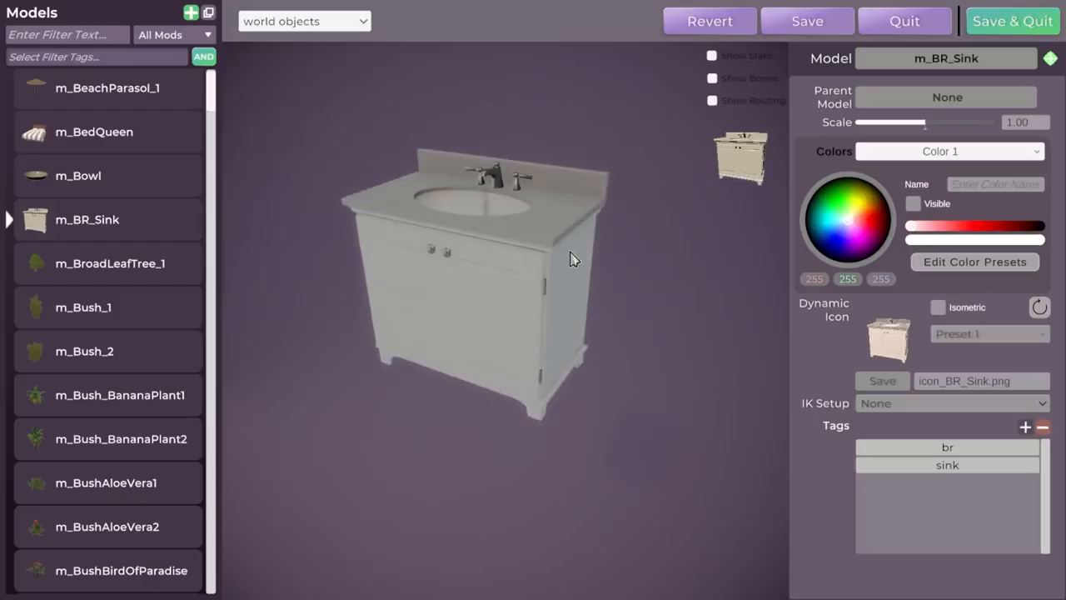
{"action": "left_click_drag", "start_coordinate": [511, 205], "coordinate": [539, 185]}
{"action": "left_click_drag", "start_coordinate": [469, 223], "coordinate": [555, 205]}
{"action": "left_click_drag", "start_coordinate": [547, 250], "coordinate": [493, 258]}
Examine the m_Bush_2, forest black cherry and p_foliage_foreststone011 models.
{"action": "left_click", "coordinate": [167, 349]}
{"action": "scroll", "coordinate": [192, 300], "scroll_direction": "down", "scroll_amount": 3}
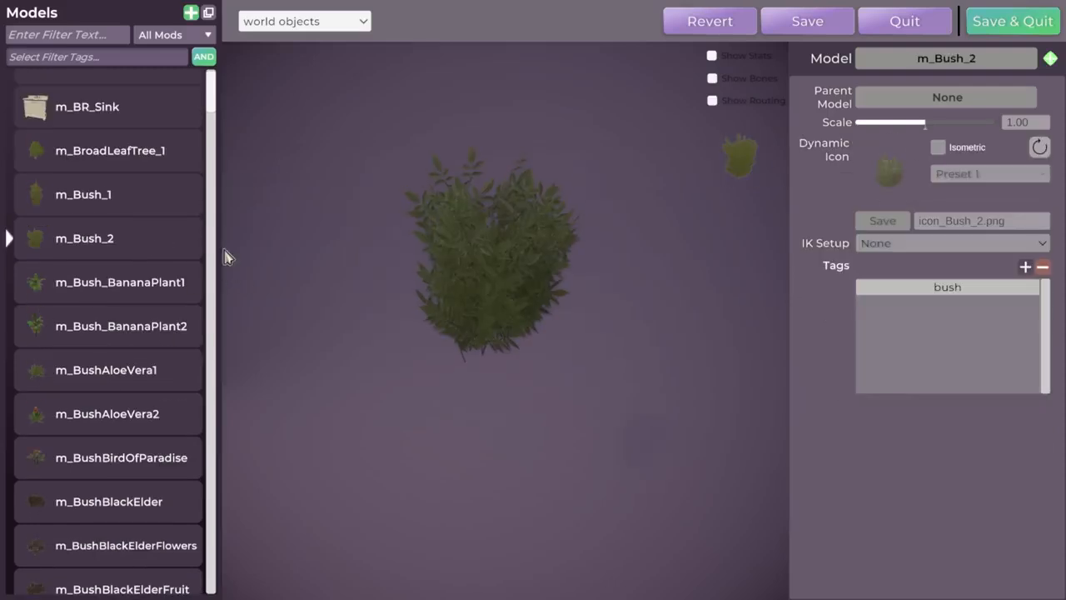
{"action": "left_click_drag", "start_coordinate": [215, 99], "coordinate": [209, 158]}
{"action": "left_click", "coordinate": [68, 176]}
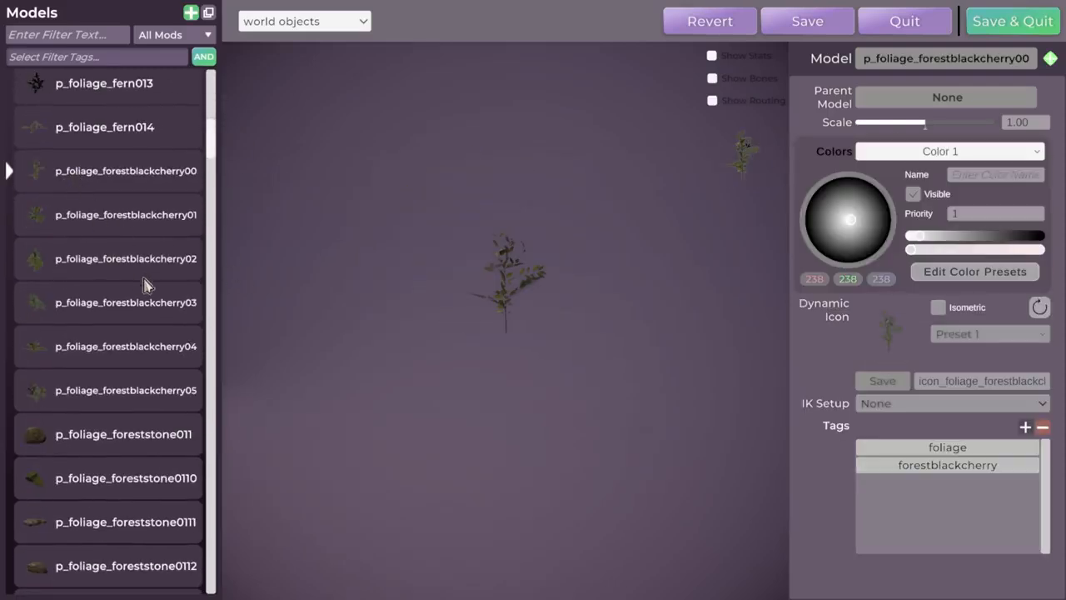
{"action": "left_click", "coordinate": [114, 302]}
{"action": "left_click", "coordinate": [66, 439]}
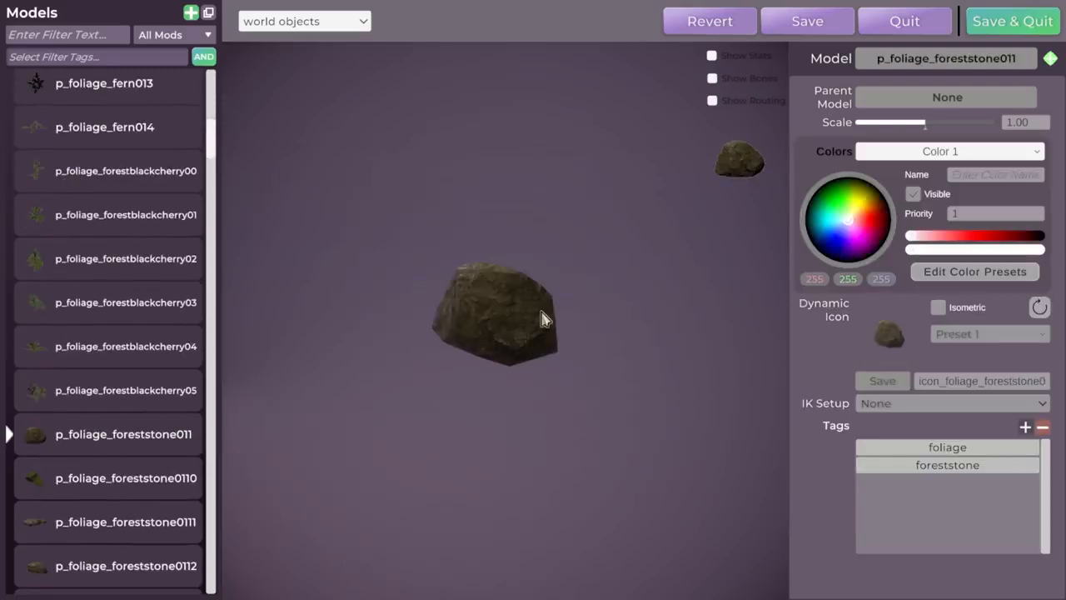
{"action": "scroll", "coordinate": [125, 305], "scroll_direction": "down", "scroll_amount": 3}
{"action": "scroll", "coordinate": [159, 305], "scroll_direction": "down", "scroll_amount": 2}
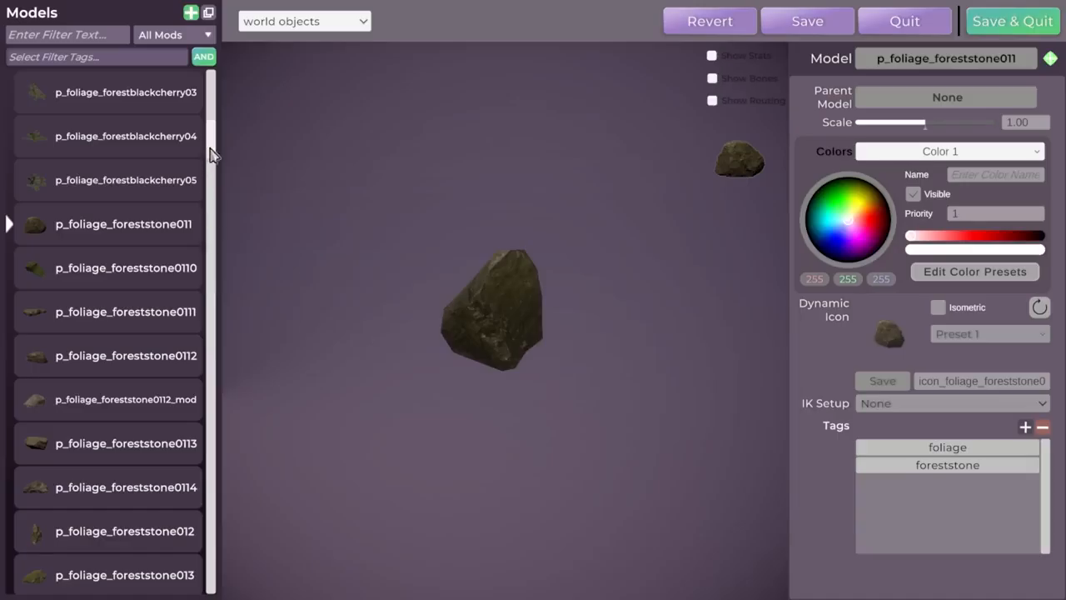
Examine the portable AC, p_prop_houseplant_macrame02 and patio folding chair models.
{"action": "left_click_drag", "start_coordinate": [211, 156], "coordinate": [210, 329]}
{"action": "left_click", "coordinate": [100, 300]}
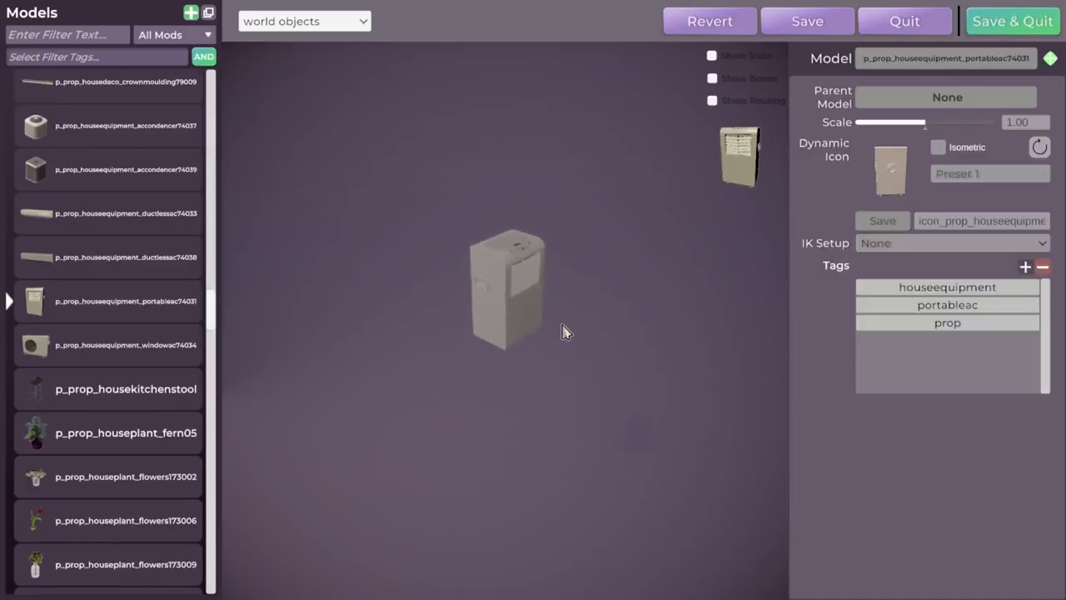
{"action": "scroll", "coordinate": [125, 375], "scroll_direction": "down", "scroll_amount": 10}
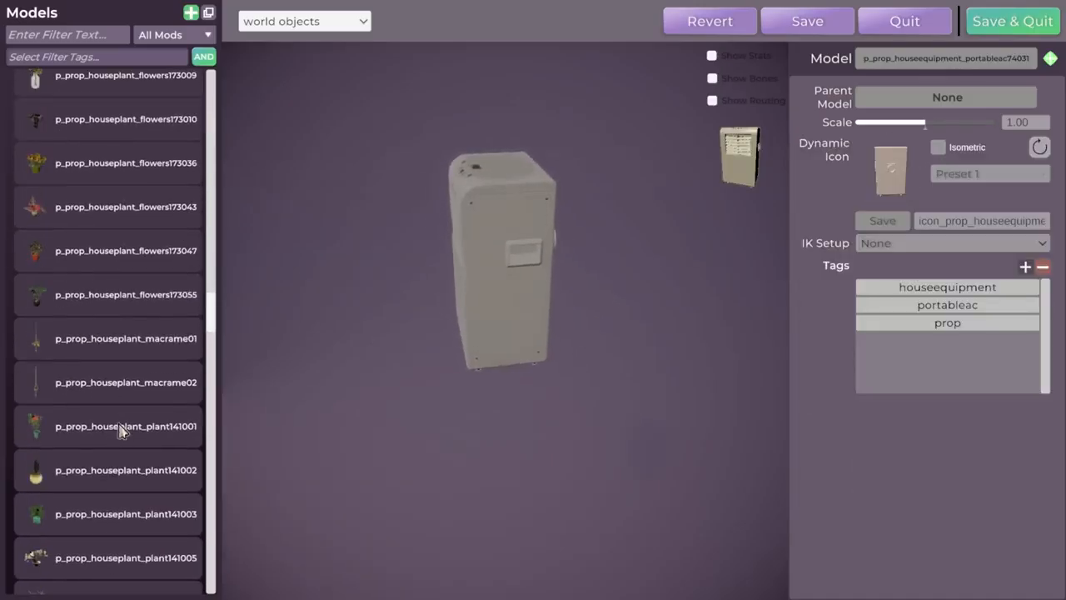
{"action": "left_click", "coordinate": [105, 386]}
{"action": "left_click_drag", "start_coordinate": [213, 311], "coordinate": [215, 383]}
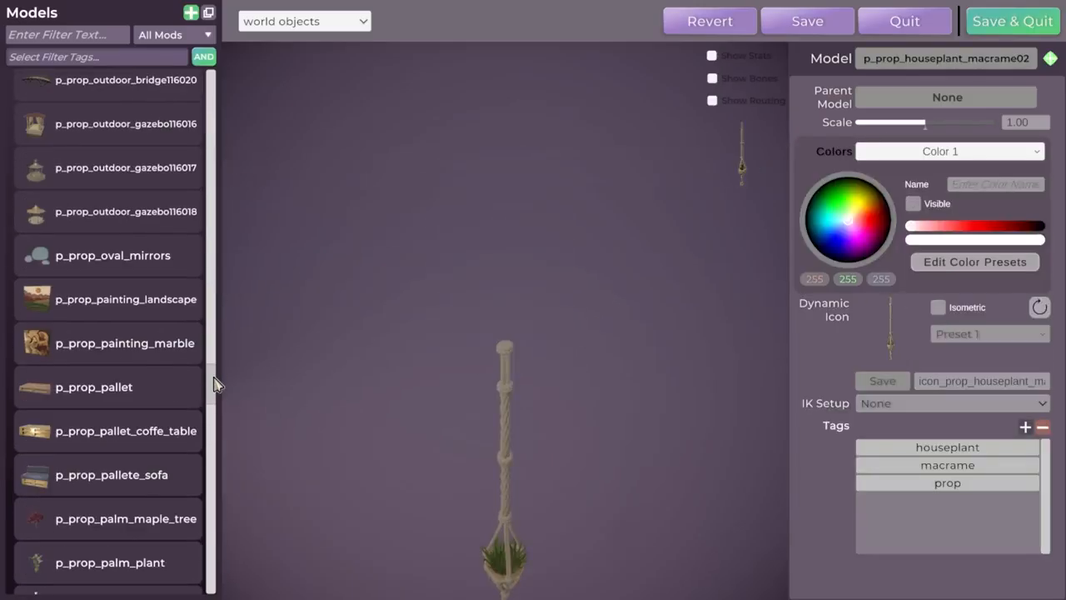
{"action": "scroll", "coordinate": [133, 407], "scroll_direction": "down", "scroll_amount": 12}
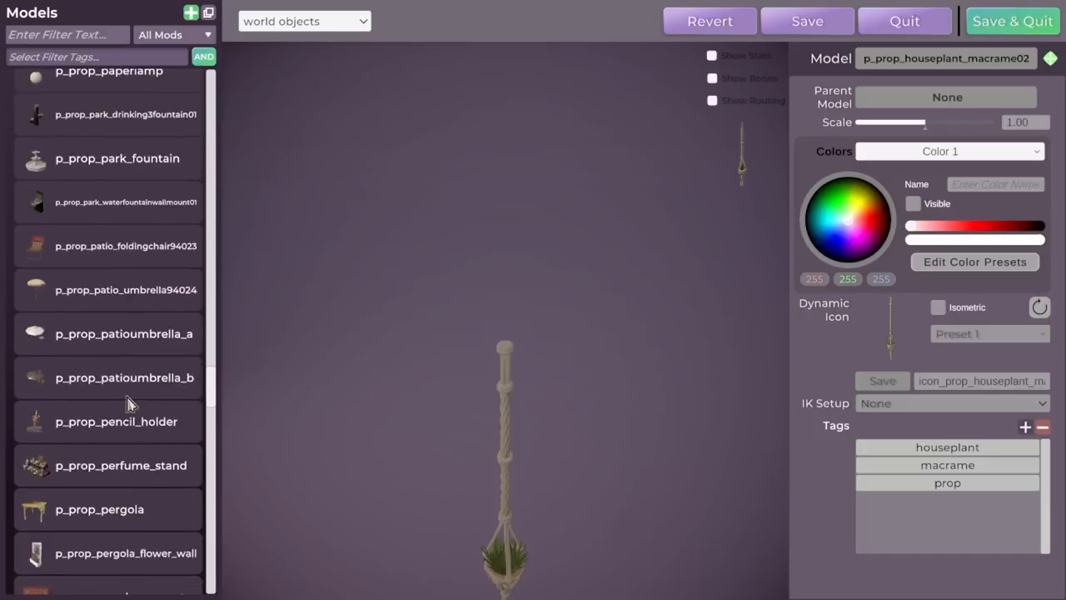
{"action": "left_click", "coordinate": [95, 250]}
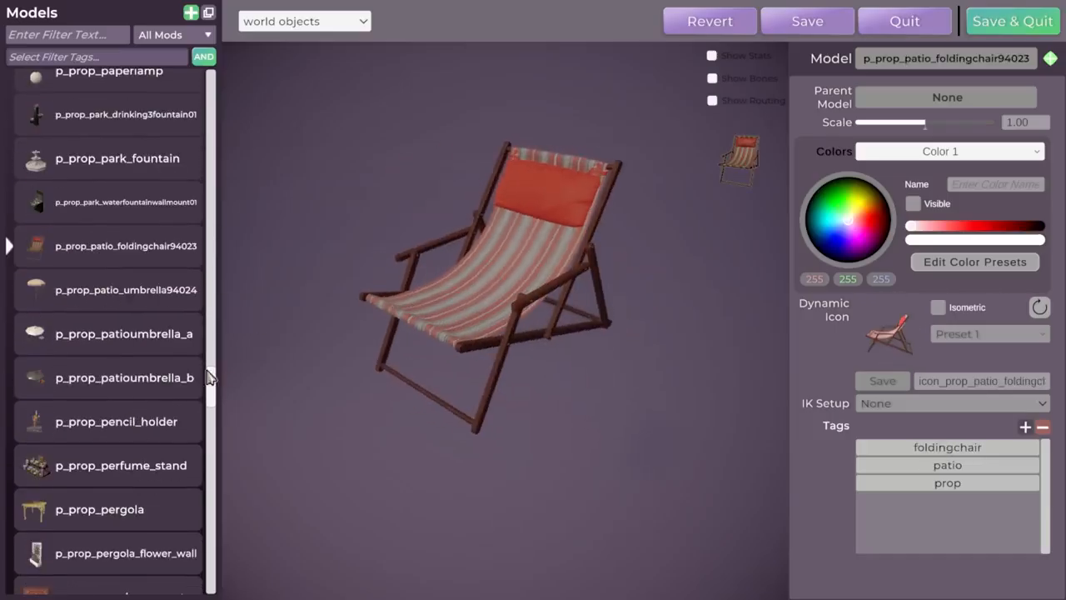
{"action": "left_click_drag", "start_coordinate": [210, 394], "coordinate": [219, 76]}
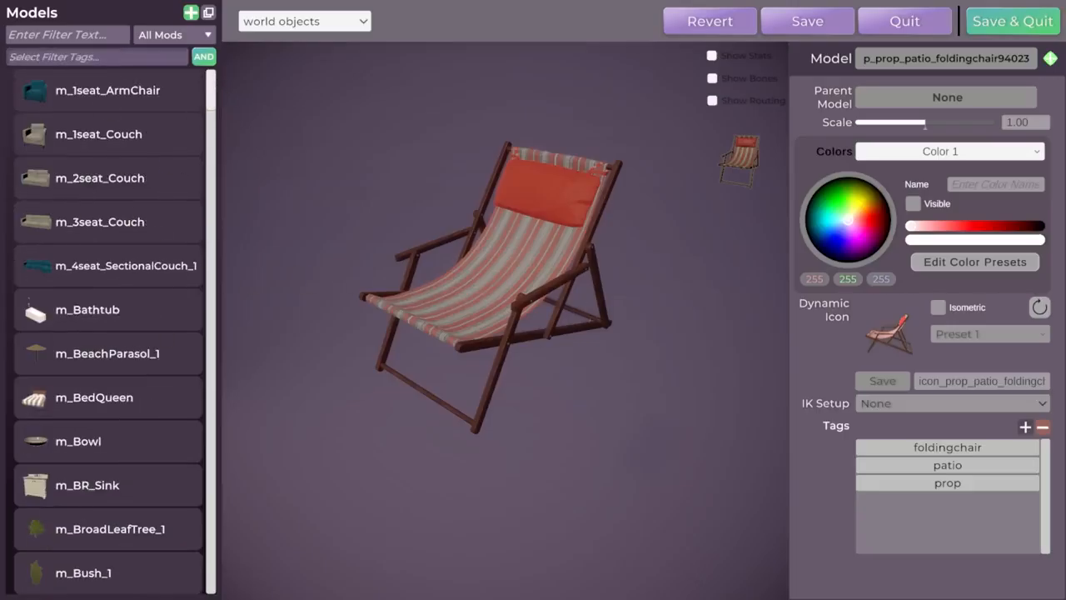
Filter the models by "p_prop_leat", select p_prop_leather_sofa and inspect it from another angle.
{"action": "left_click", "coordinate": [69, 35]}
{"action": "type", "text": "p"}
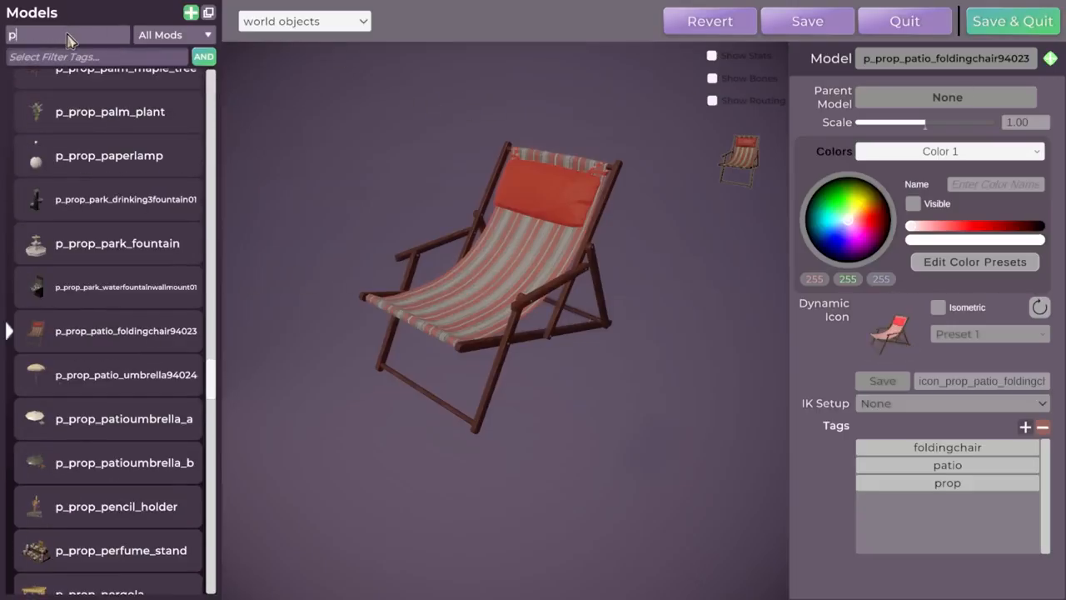
{"action": "type", "text": "_prop_leat"}
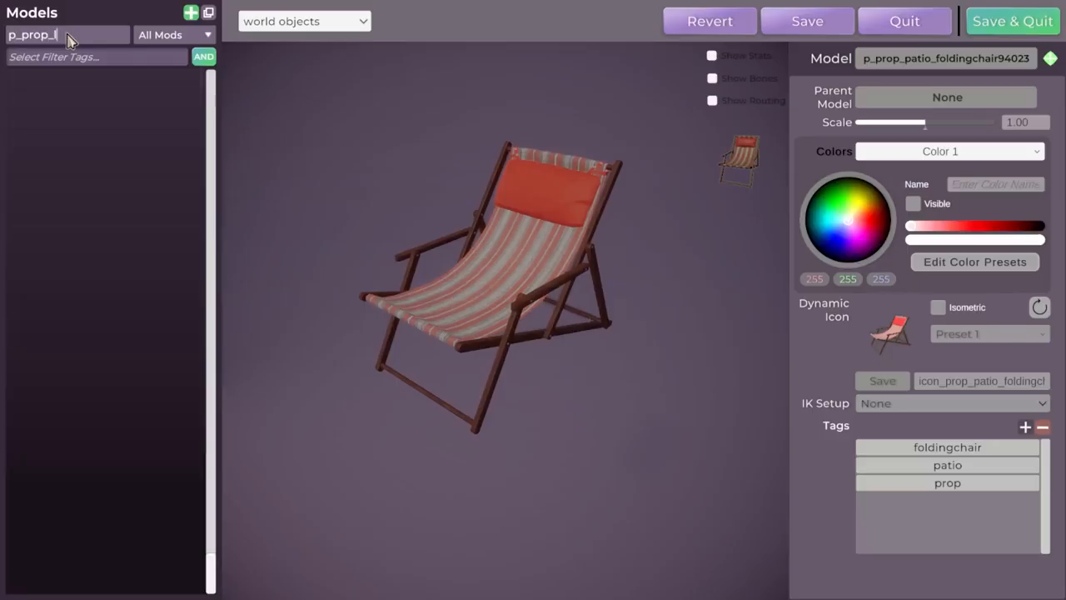
{"action": "left_click", "coordinate": [98, 92]}
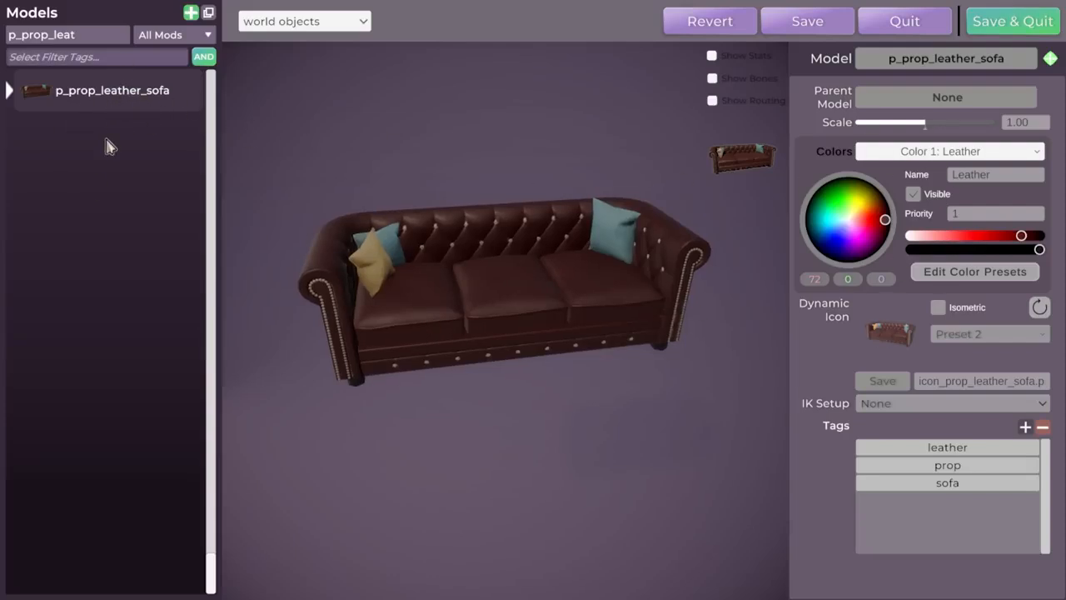
{"action": "middle_click_drag", "start_coordinate": [372, 277], "coordinate": [521, 220]}
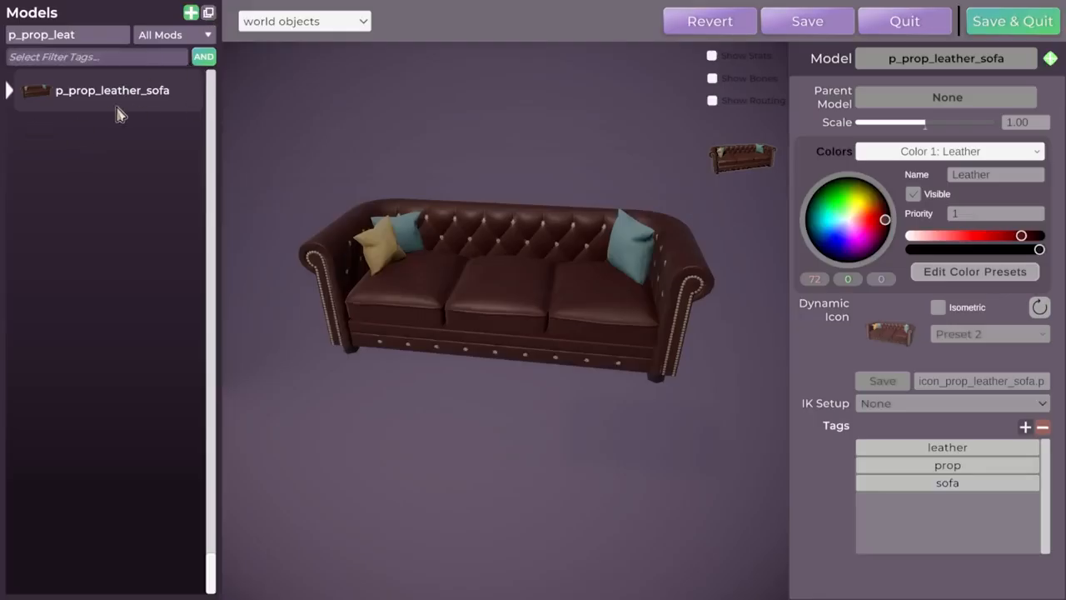
Duplicate the p_prop_leather_sofa model and select the copy.
{"action": "left_click", "coordinate": [209, 14]}
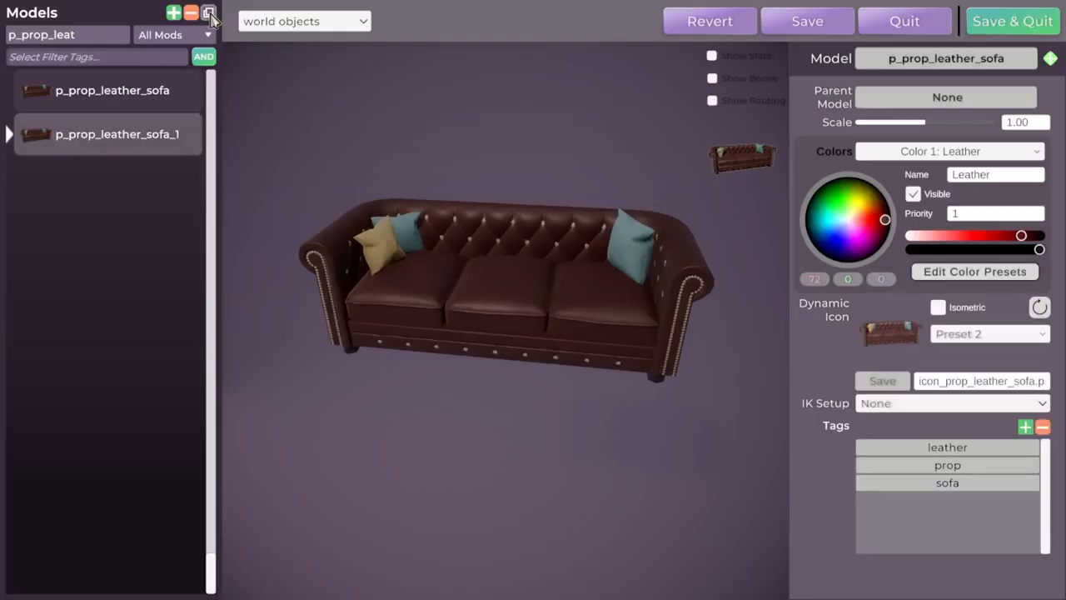
{"action": "left_click", "coordinate": [158, 101]}
{"action": "left_click", "coordinate": [147, 132]}
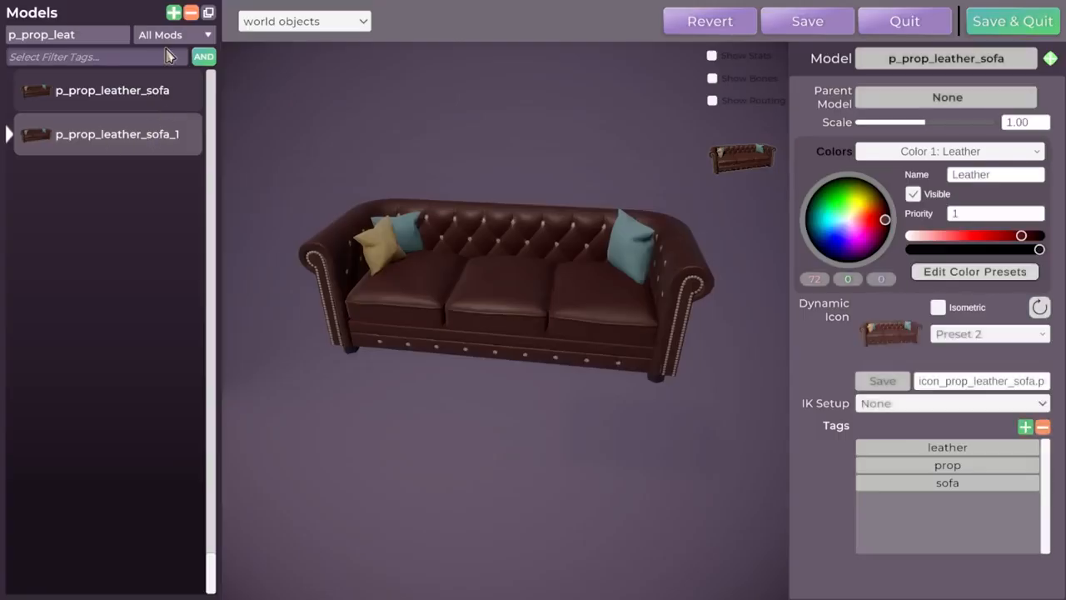
Limit the model list to Current Mod and clear the name filter.
{"action": "left_click", "coordinate": [171, 35]}
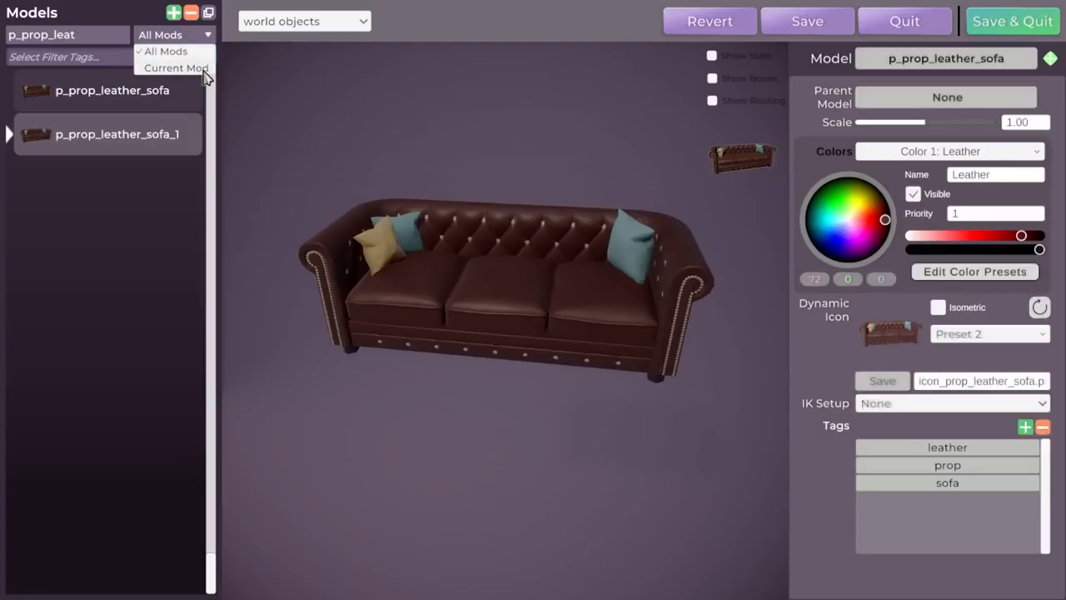
{"action": "left_click", "coordinate": [200, 69]}
{"action": "left_click", "coordinate": [91, 42]}
{"action": "key", "text": "BackSpace"}
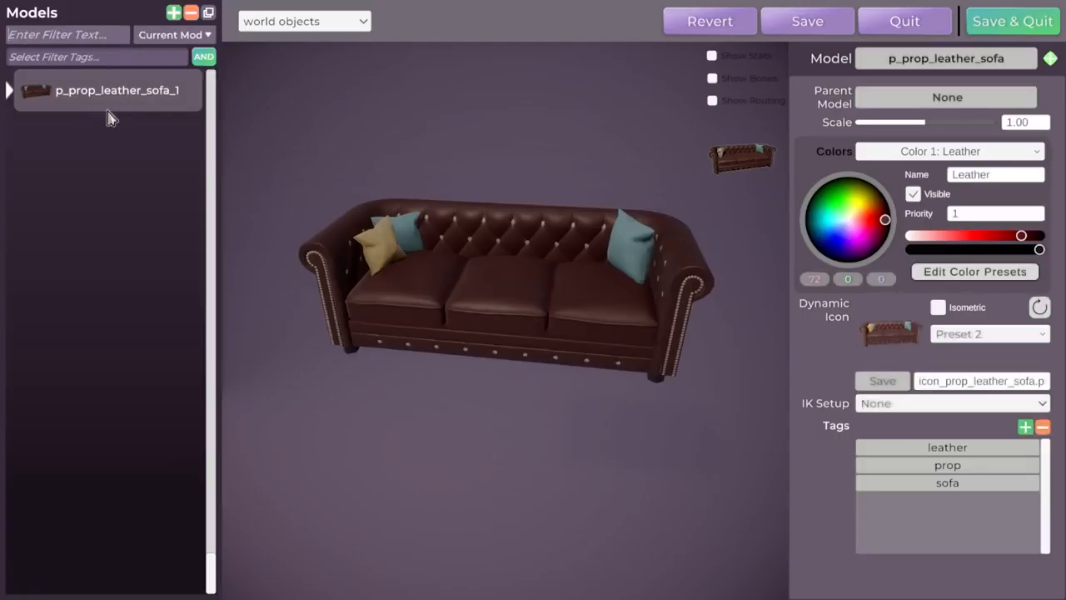
{"action": "left_click", "coordinate": [166, 35]}
{"action": "left_click", "coordinate": [166, 52]}
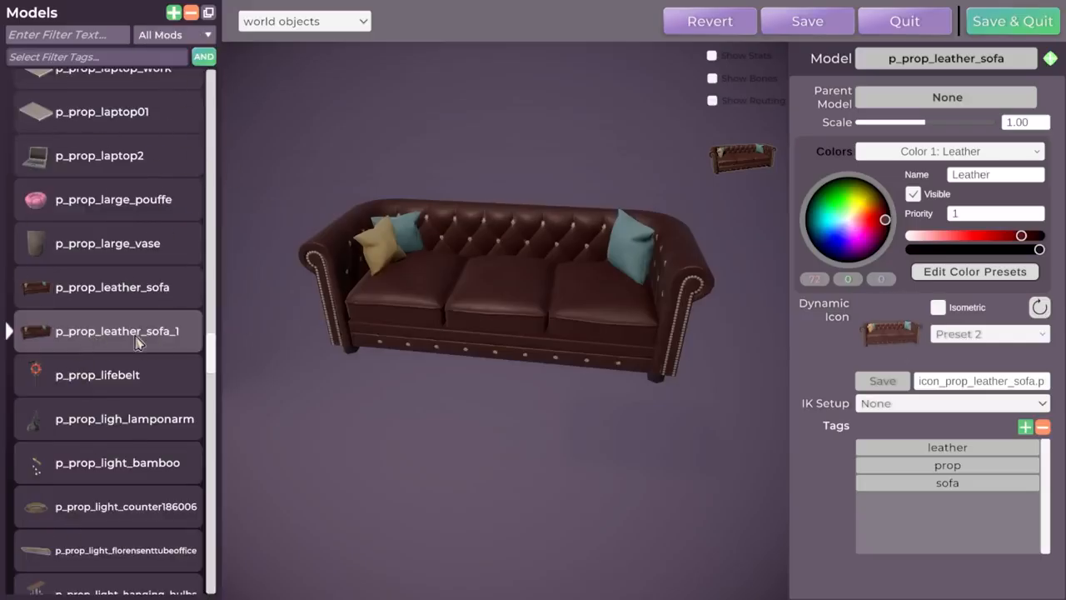
{"action": "left_click", "coordinate": [170, 35]}
{"action": "left_click", "coordinate": [167, 67]}
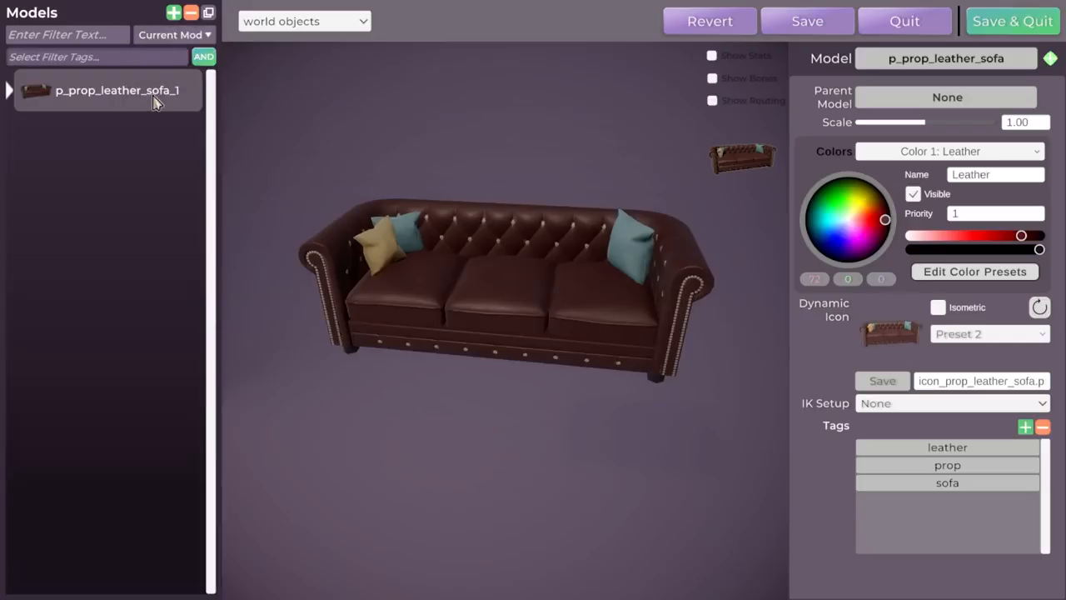
{"action": "double_click", "coordinate": [154, 98]}
{"action": "left_click", "coordinate": [144, 194]}
List the models of all mods and rename the duplicated sofa model to p_prop_leather_sofa_funky.
{"action": "left_click", "coordinate": [179, 39]}
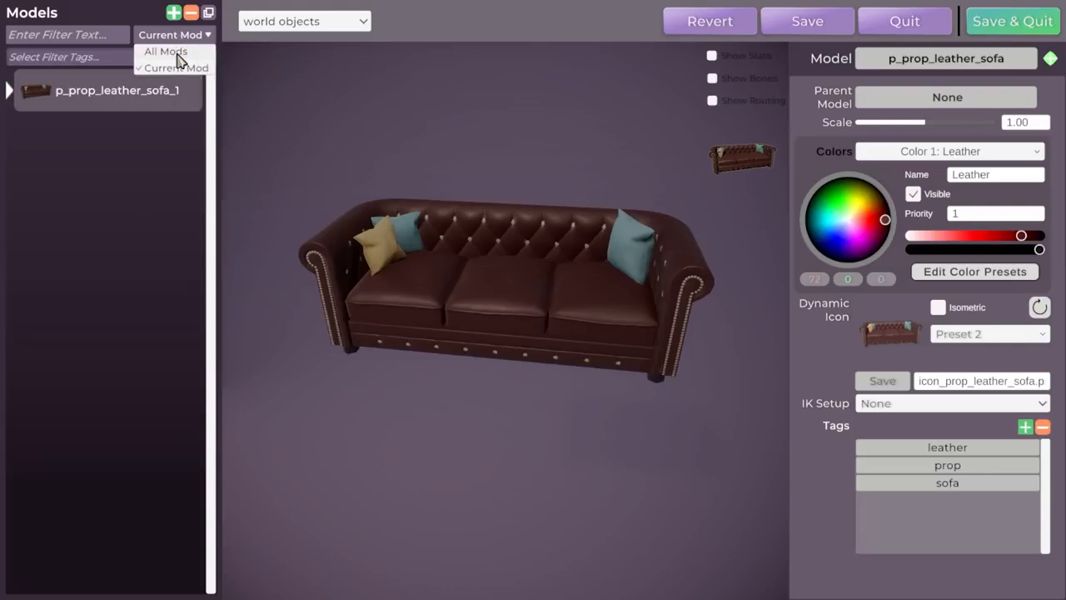
{"action": "left_click", "coordinate": [166, 51]}
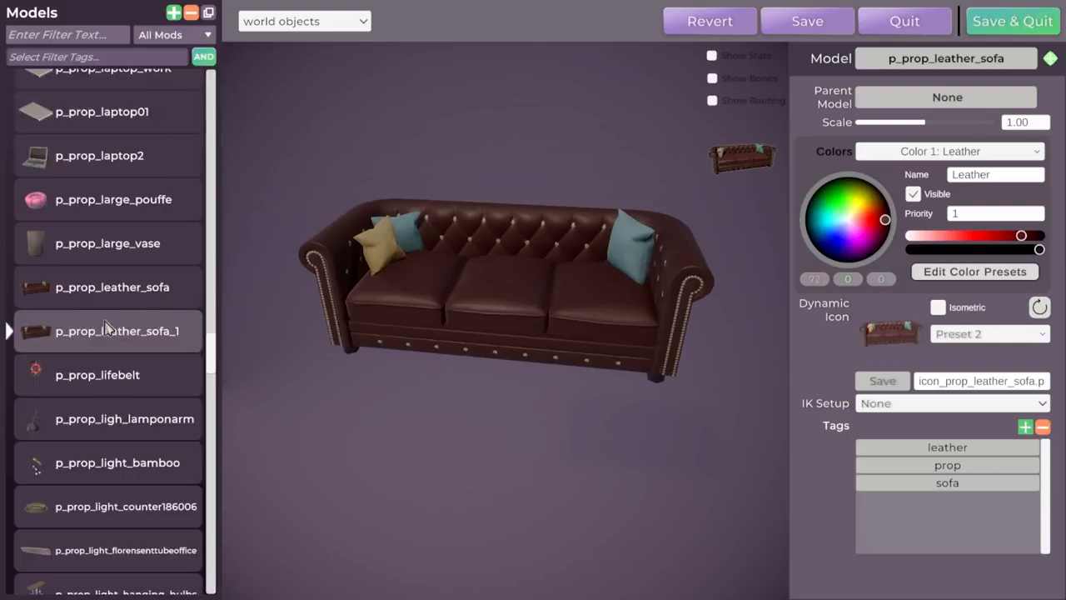
{"action": "double_click", "coordinate": [174, 331]}
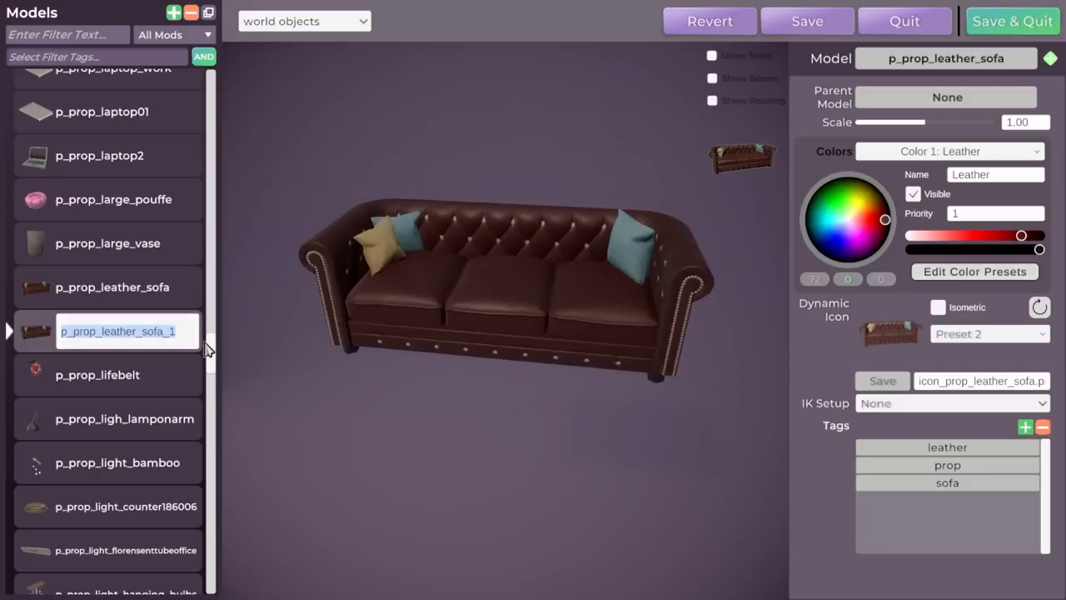
{"action": "key", "text": "End"}
{"action": "type", "text": "funky"}
{"action": "key", "text": "Return"}
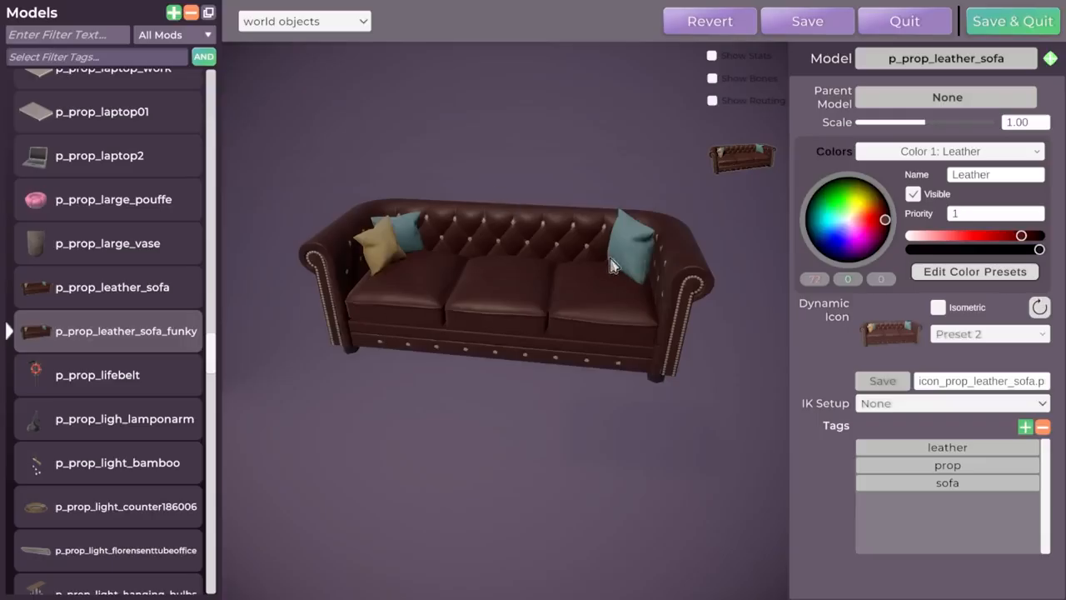
Change the sofa's Color 1: Leather to a strong magenta-purple of medium brightness.
{"action": "middle_click_drag", "start_coordinate": [510, 334], "coordinate": [571, 336]}
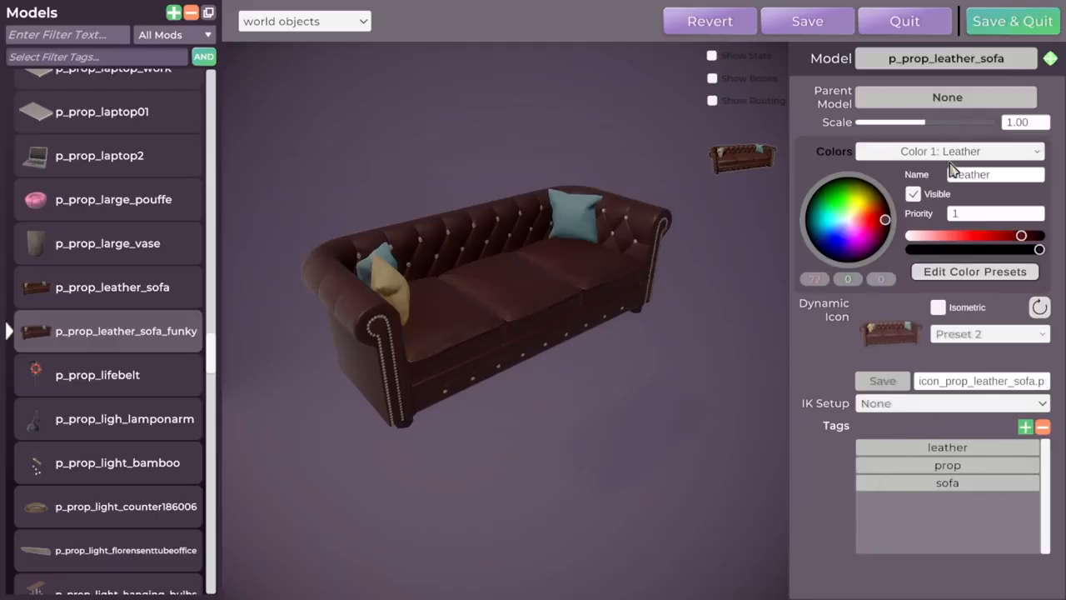
{"action": "middle_click_drag", "start_coordinate": [607, 286], "coordinate": [663, 333]}
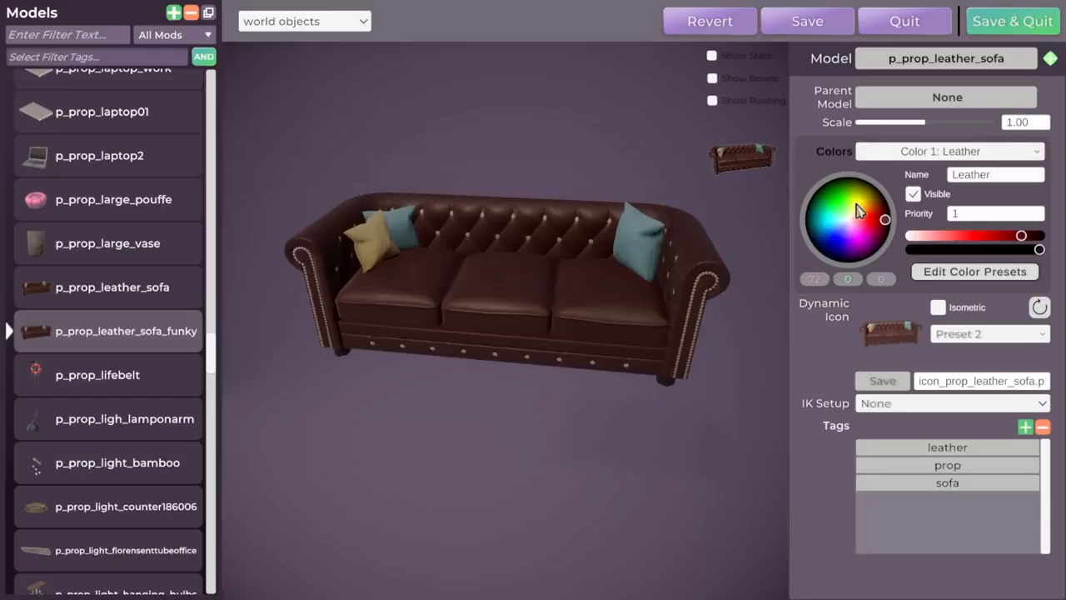
{"action": "middle_click_drag", "start_coordinate": [515, 317], "coordinate": [522, 320]}
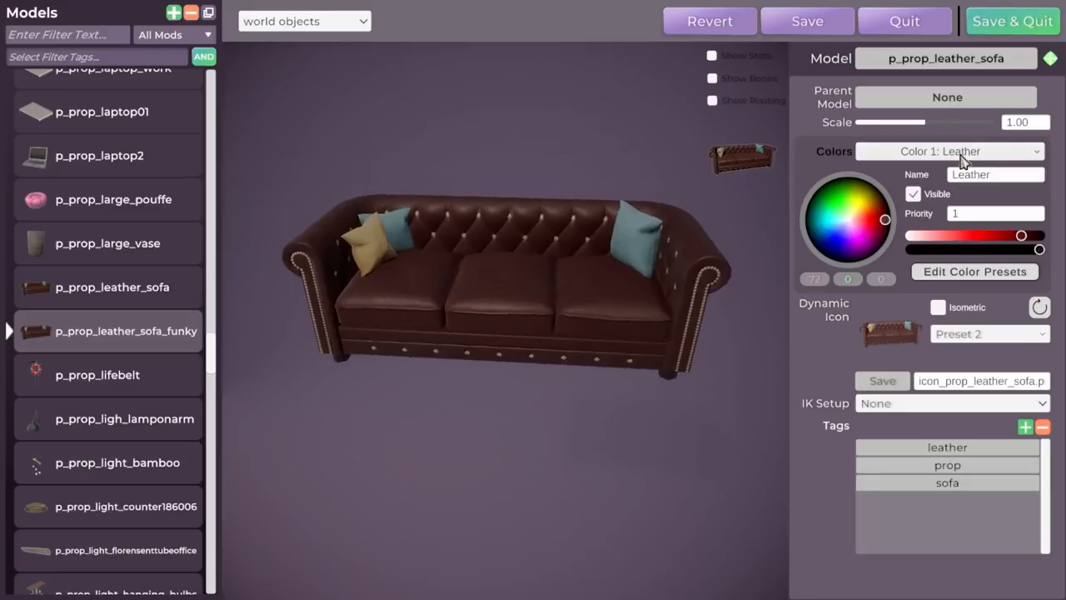
{"action": "left_click", "coordinate": [963, 153]}
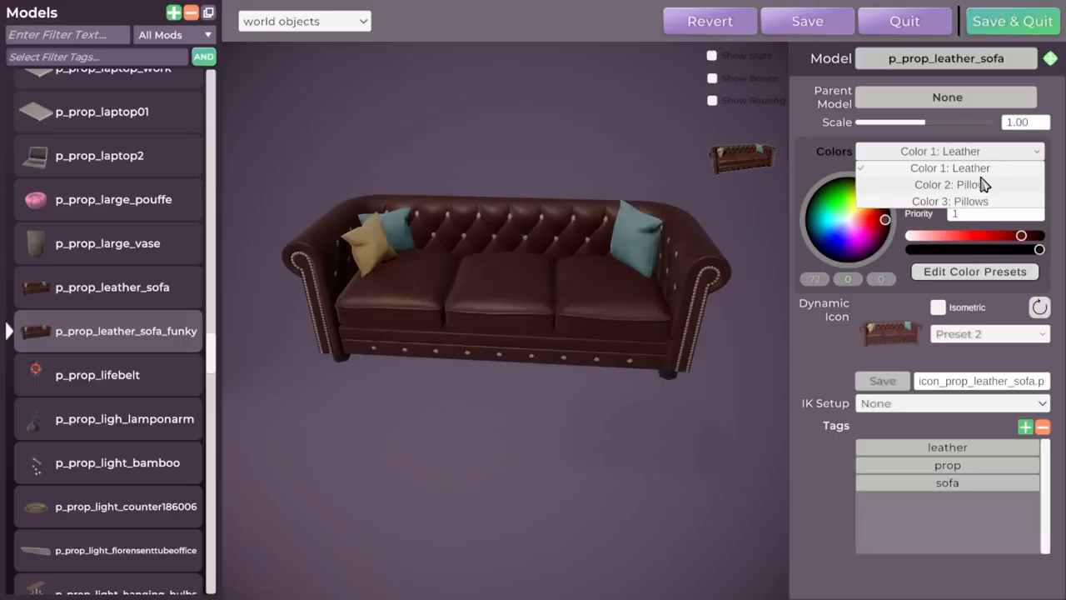
{"action": "left_click", "coordinate": [979, 169]}
{"action": "scroll", "coordinate": [537, 246], "scroll_direction": "up", "scroll_amount": 5}
{"action": "scroll", "coordinate": [583, 255], "scroll_direction": "down", "scroll_amount": 3}
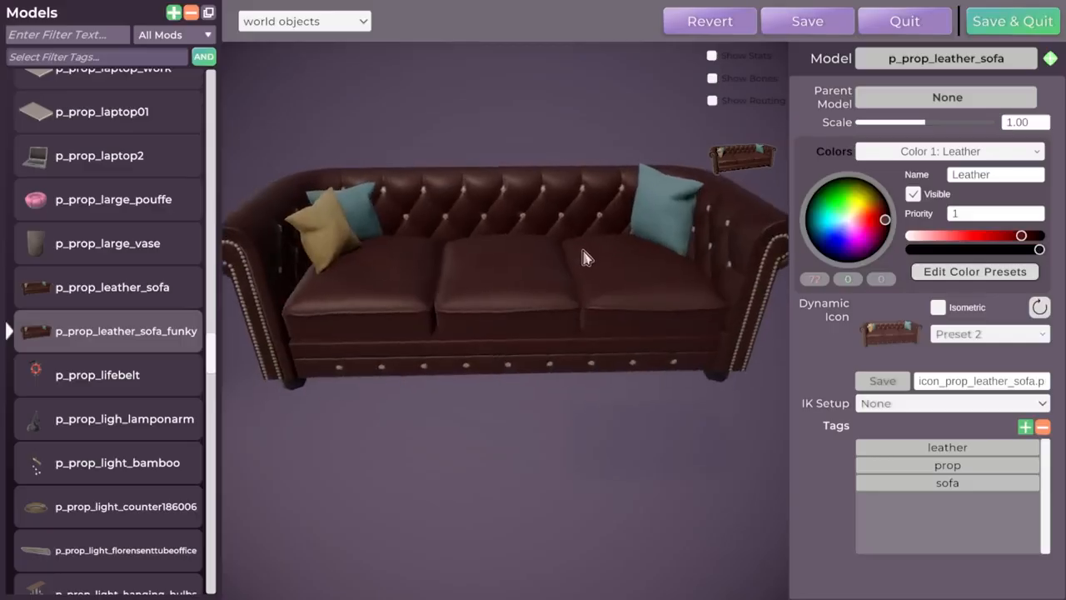
{"action": "left_click", "coordinate": [862, 239]}
{"action": "left_click_drag", "start_coordinate": [981, 238], "coordinate": [1001, 238]}
{"action": "middle_click_drag", "start_coordinate": [750, 258], "coordinate": [674, 250]}
{"action": "left_click_drag", "start_coordinate": [999, 238], "coordinate": [999, 238]}
{"action": "mouse_move", "coordinate": [566, 275]}
{"action": "middle_mouse_down"}
{"action": "mouse_move", "coordinate": [766, 271]}
{"action": "mouse_move", "coordinate": [564, 269]}
{"action": "middle_mouse_up"}
{"action": "left_click_drag", "start_coordinate": [1000, 238], "coordinate": [1004, 238]}
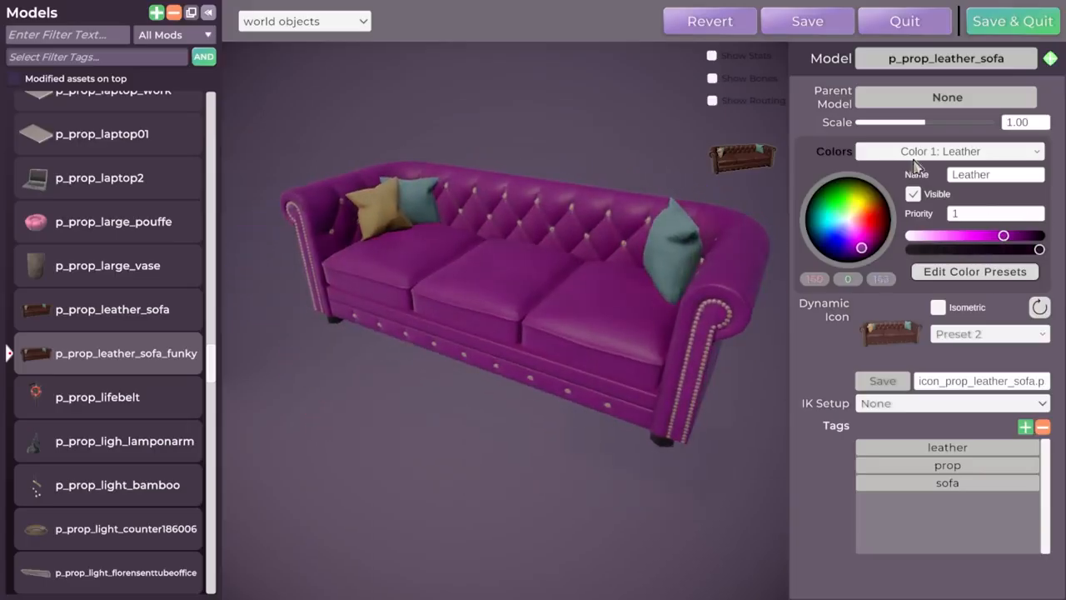
Change the yellow pillow's Color 2: Pillow to near-white, RGB 247, 247, 247.
{"action": "left_click", "coordinate": [941, 153]}
{"action": "left_click", "coordinate": [983, 186]}
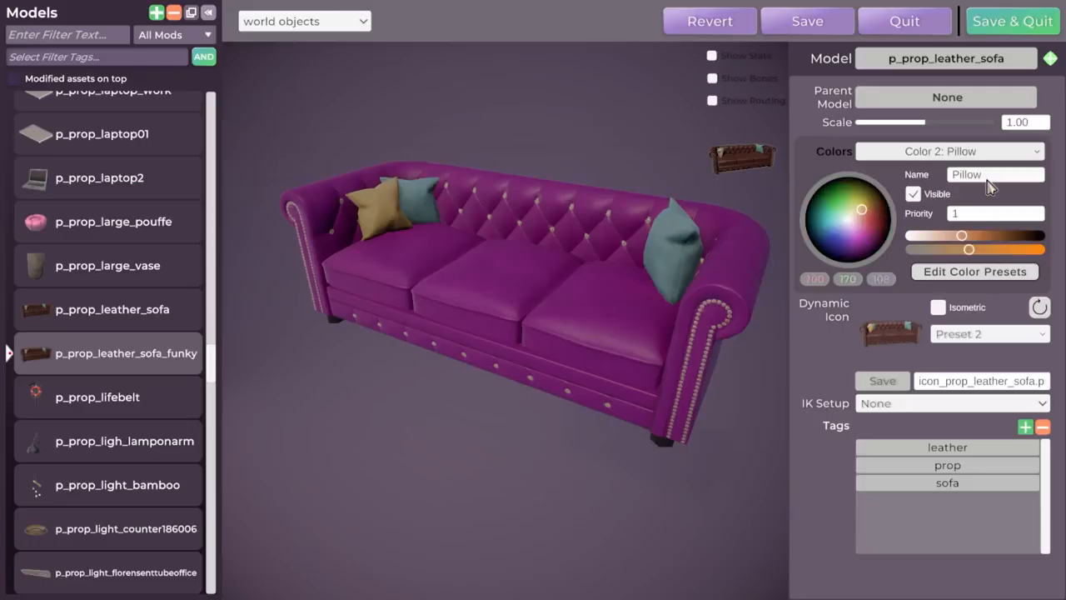
{"action": "middle_click_drag", "start_coordinate": [555, 269], "coordinate": [708, 245]}
{"action": "left_click_drag", "start_coordinate": [856, 221], "coordinate": [815, 264]}
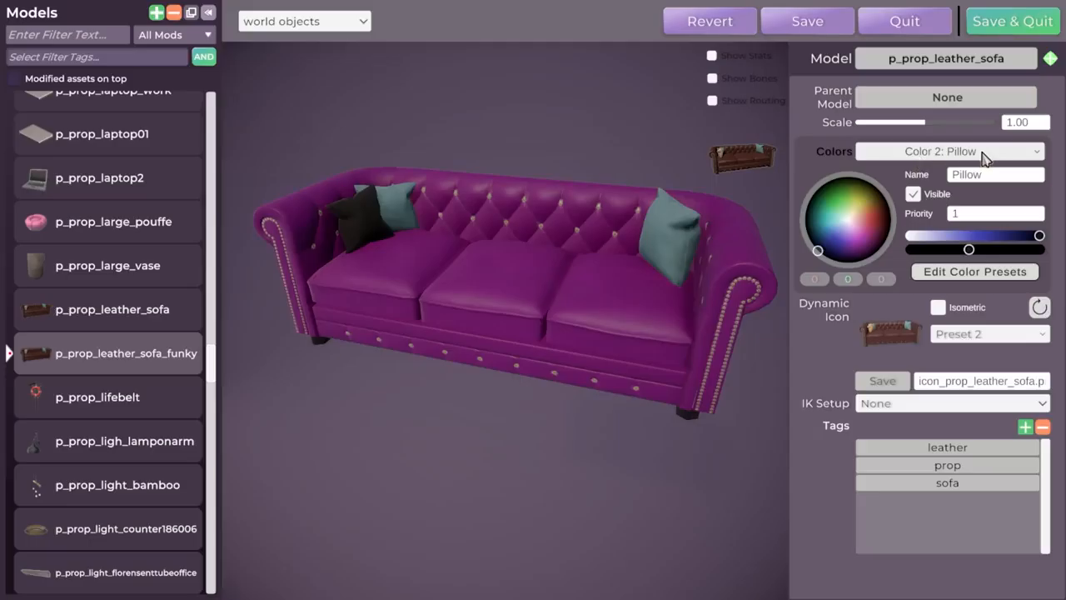
{"action": "left_click_drag", "start_coordinate": [844, 224], "coordinate": [848, 222]}
{"action": "left_click_drag", "start_coordinate": [973, 250], "coordinate": [868, 261]}
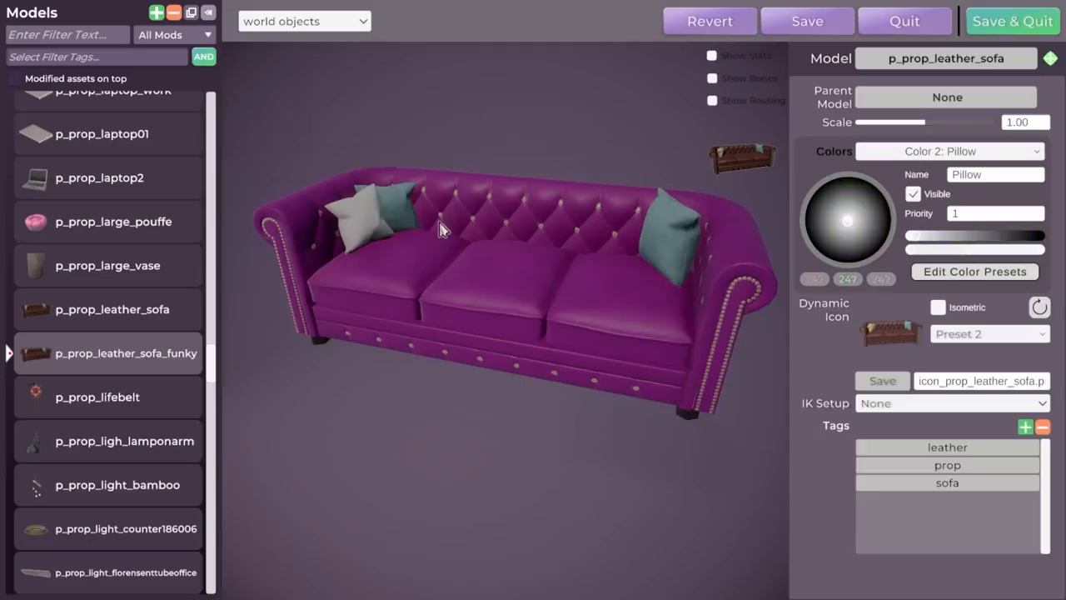
Change Color 3: Pillows to black so both blue pillows are recolored.
{"action": "left_click", "coordinate": [916, 152]}
{"action": "left_click", "coordinate": [972, 204]}
{"action": "middle_click_drag", "start_coordinate": [394, 308], "coordinate": [775, 297]}
{"action": "scroll", "coordinate": [533, 298], "scroll_direction": "down", "scroll_amount": 3}
{"action": "middle_click_drag", "start_coordinate": [463, 305], "coordinate": [440, 305]}
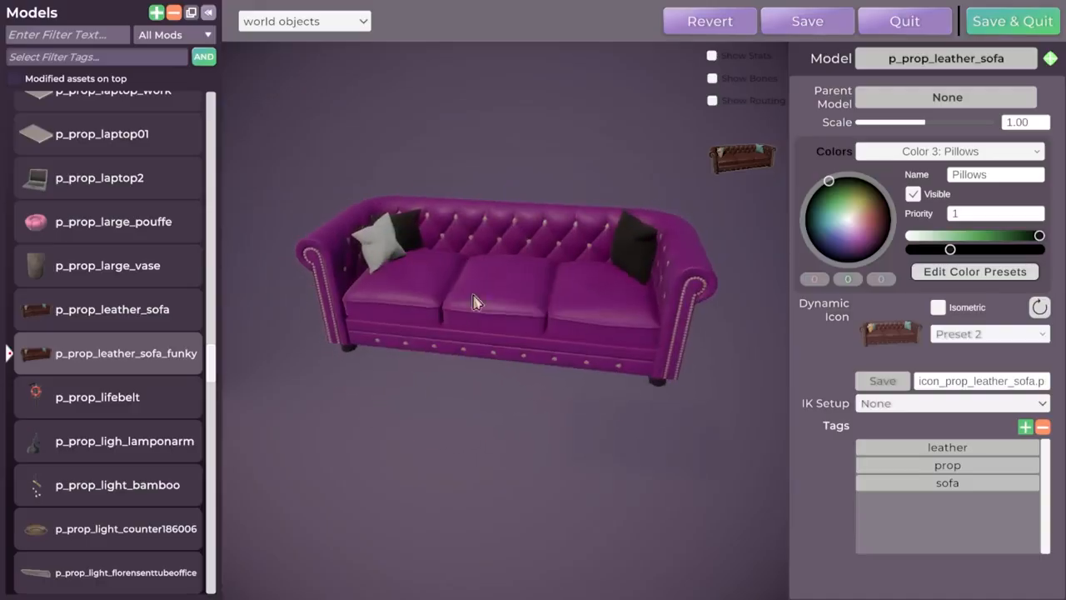
Check the recolored sofa from another angle, then save the model and leave the model editor.
{"action": "scroll", "coordinate": [475, 245], "scroll_direction": "down", "scroll_amount": 2}
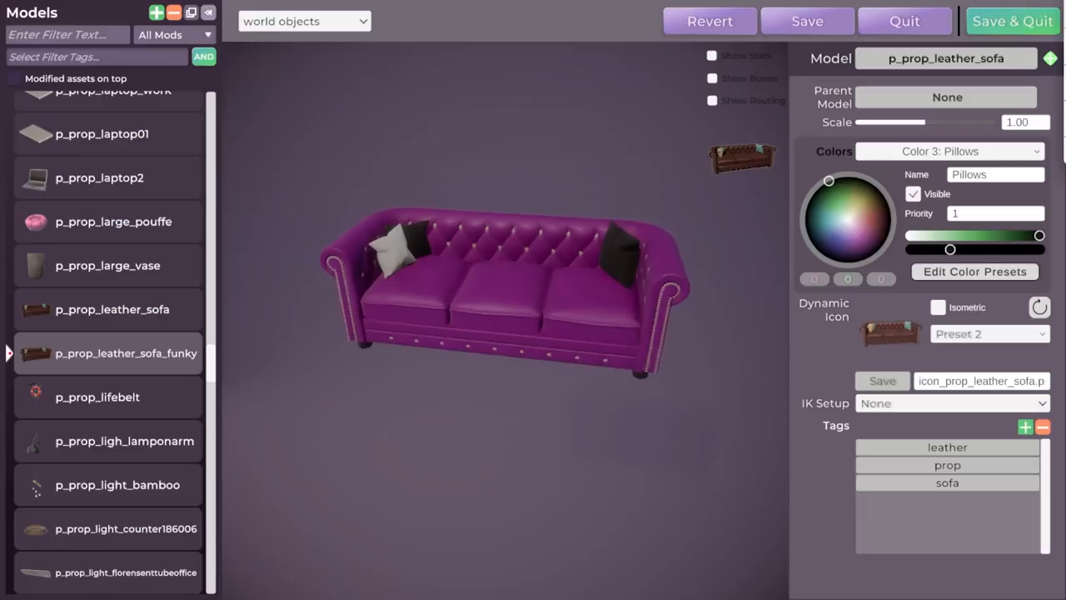
{"action": "left_click", "coordinate": [542, 295]}
{"action": "middle_click_drag", "start_coordinate": [471, 300], "coordinate": [512, 235]}
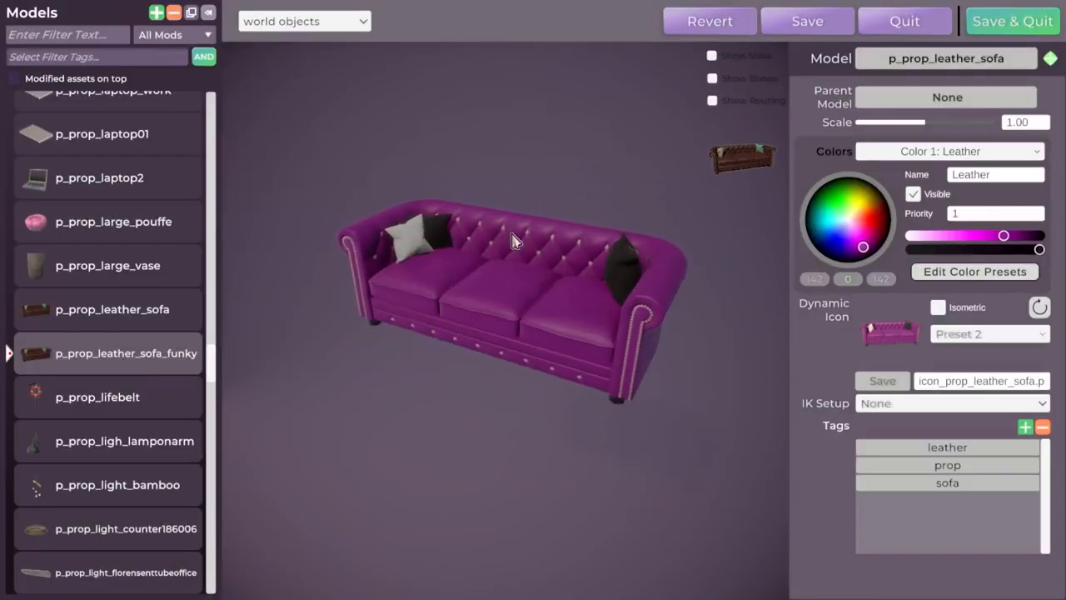
{"action": "left_click", "coordinate": [1017, 22]}
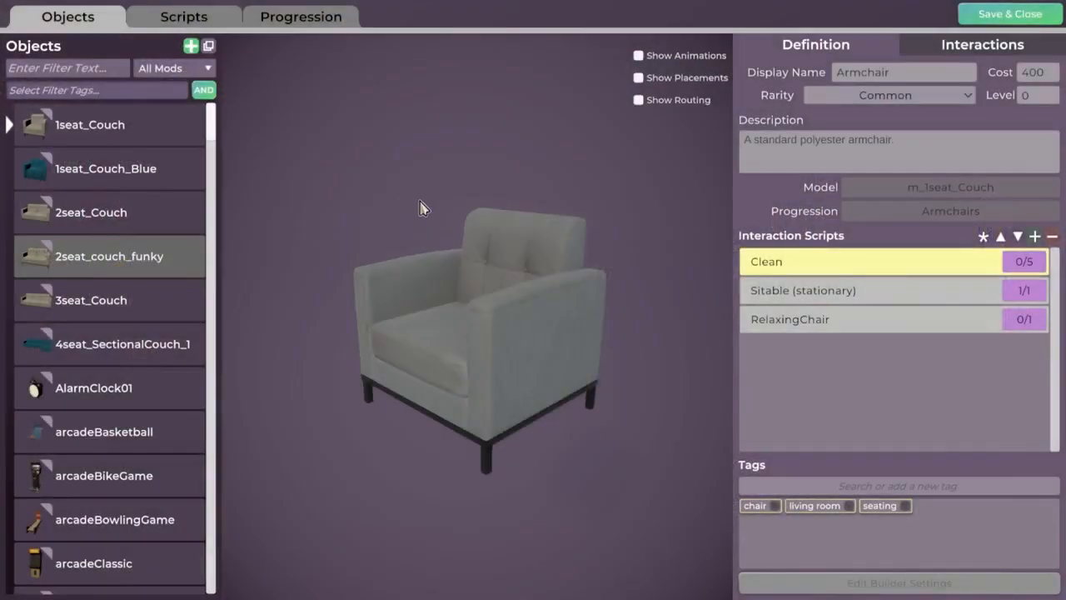
Examine the Center Console Glass 144004 Small, 1seat_Couch and Modern Lantern Lamp objects.
{"action": "left_click_drag", "start_coordinate": [213, 118], "coordinate": [215, 158]}
{"action": "scroll", "coordinate": [138, 259], "scroll_direction": "up", "scroll_amount": 5}
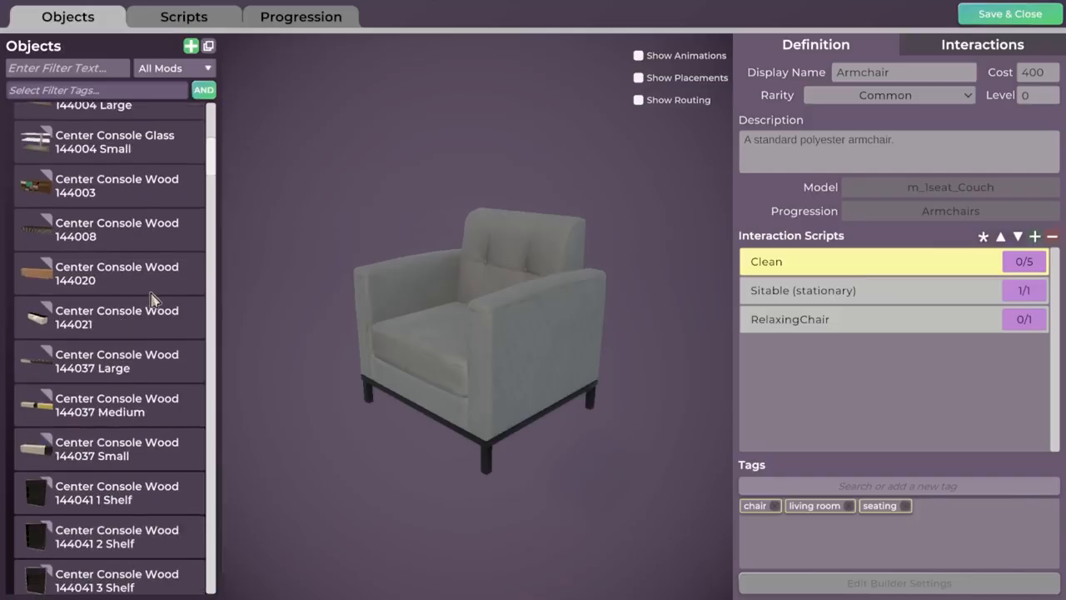
{"action": "left_click", "coordinate": [105, 203]}
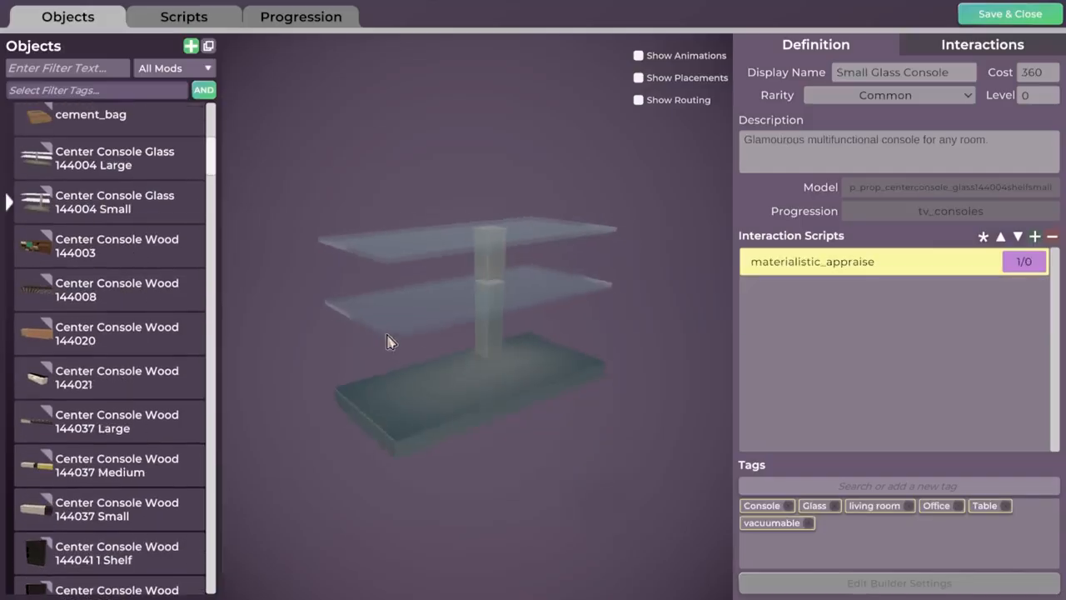
{"action": "left_click_drag", "start_coordinate": [210, 200], "coordinate": [213, 121]}
{"action": "left_click", "coordinate": [160, 126]}
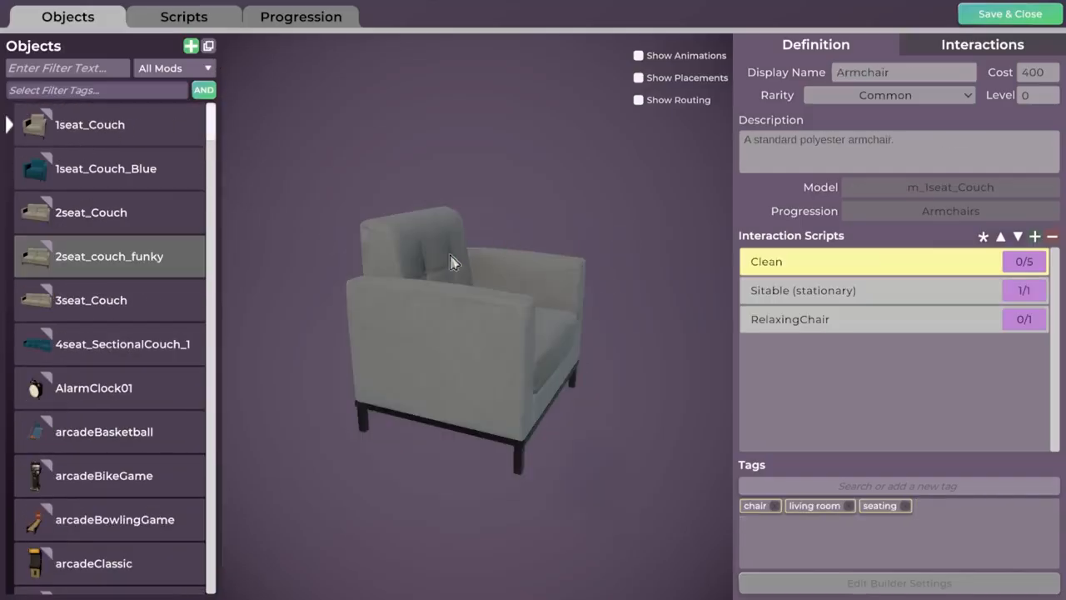
{"action": "left_click_drag", "start_coordinate": [212, 126], "coordinate": [210, 289]}
{"action": "left_click", "coordinate": [99, 281]}
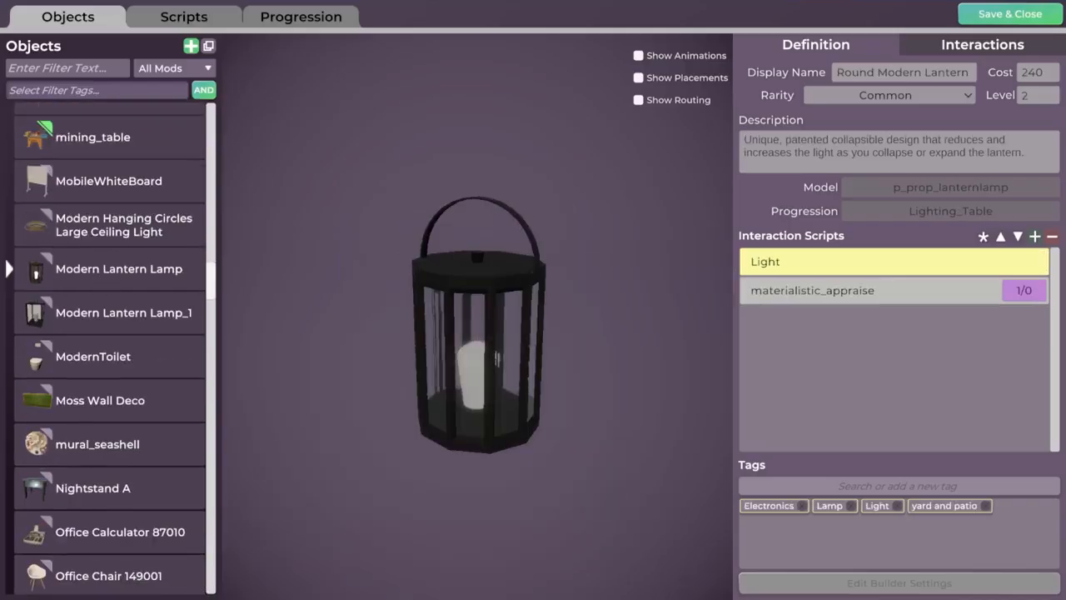
Inspect the Office Metal File Cabinet 87047 from several angles and look through the rest of the object list.
{"action": "scroll", "coordinate": [165, 340], "scroll_direction": "down", "scroll_amount": 10}
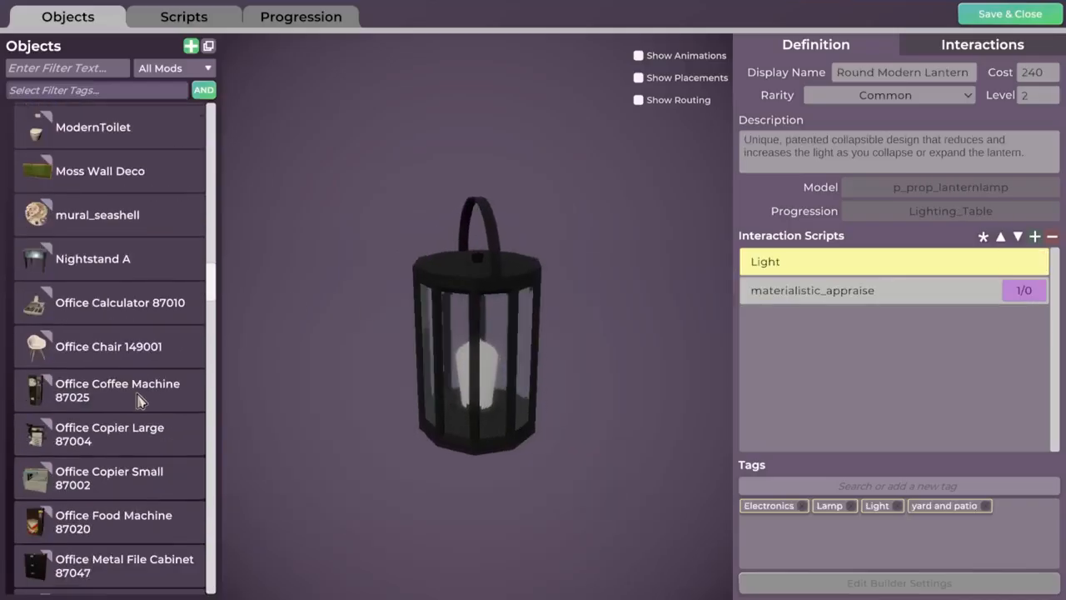
{"action": "left_click", "coordinate": [204, 304]}
{"action": "left_click_drag", "start_coordinate": [211, 290], "coordinate": [212, 309]}
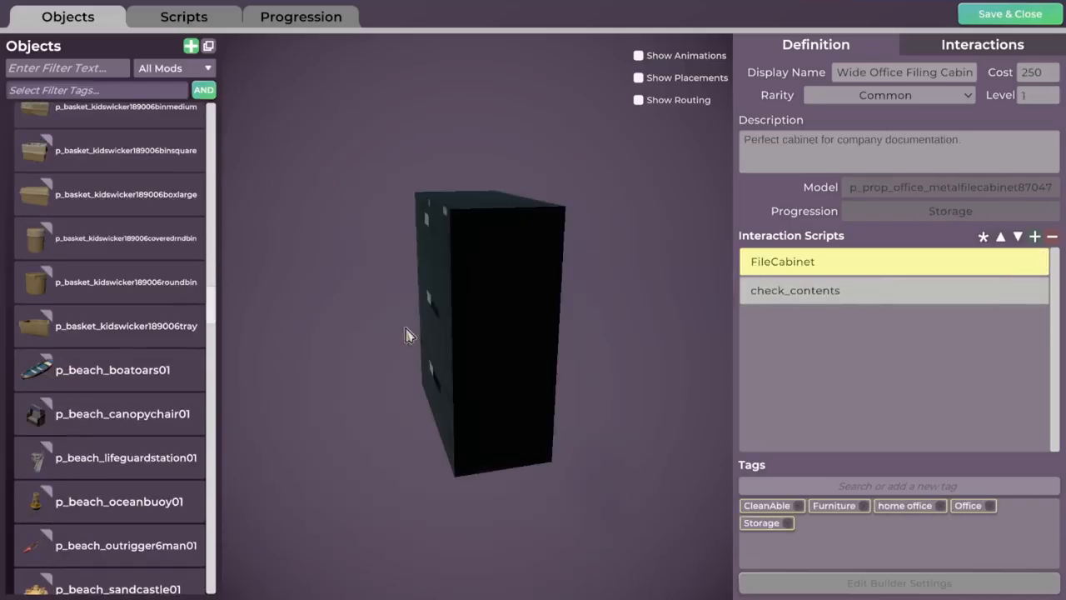
{"action": "left_click_drag", "start_coordinate": [443, 330], "coordinate": [491, 332]}
{"action": "scroll", "coordinate": [125, 284], "scroll_direction": "down", "scroll_amount": 2}
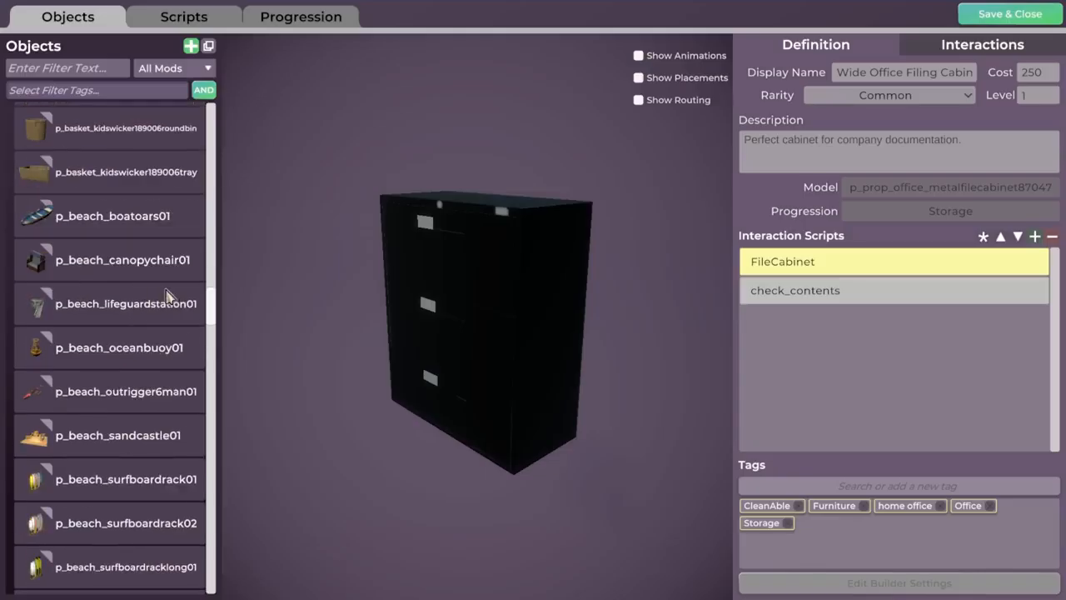
{"action": "scroll", "coordinate": [212, 309], "scroll_direction": "down", "scroll_amount": 5}
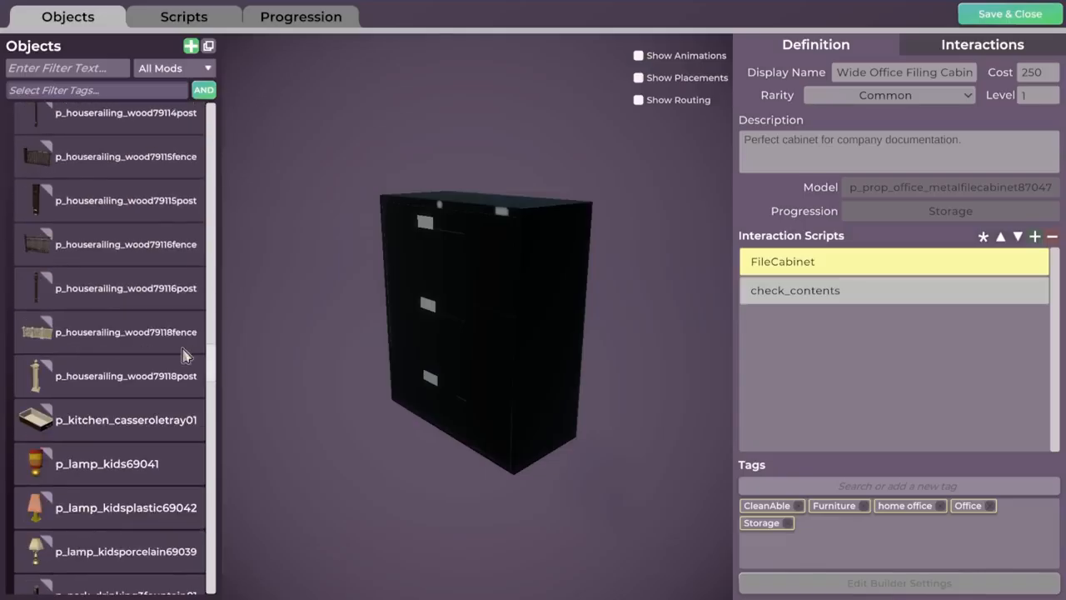
{"action": "left_click_drag", "start_coordinate": [416, 304], "coordinate": [438, 316]}
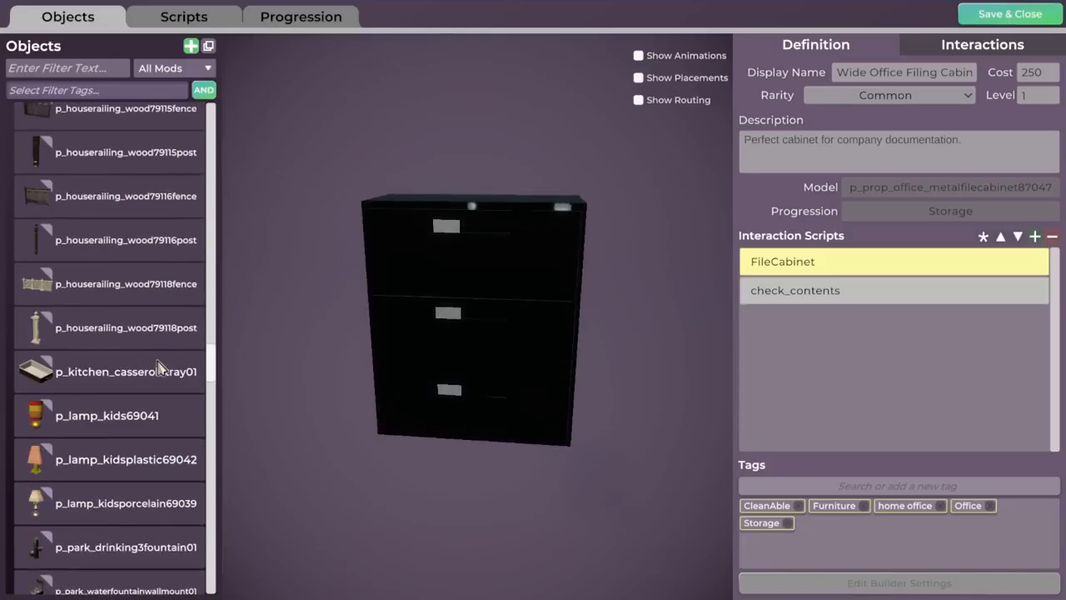
{"action": "scroll", "coordinate": [159, 359], "scroll_direction": "down", "scroll_amount": 3}
{"action": "left_click_drag", "start_coordinate": [208, 367], "coordinate": [239, 60]}
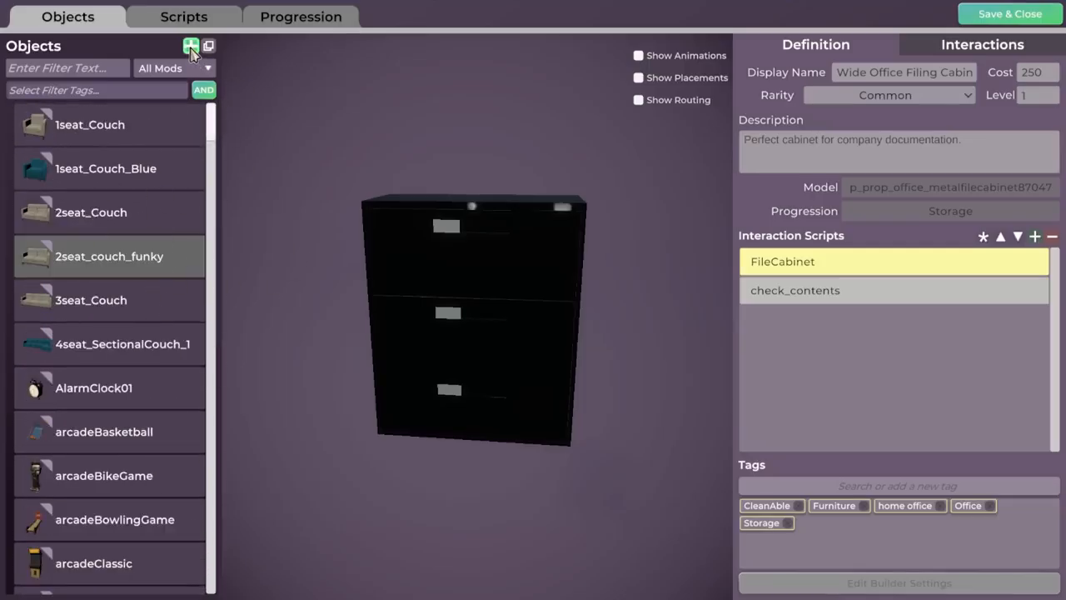
Add a new object definition, then filter the objects by "sofa" and view the p_prop_leather_sofa definition.
{"action": "left_click", "coordinate": [190, 46]}
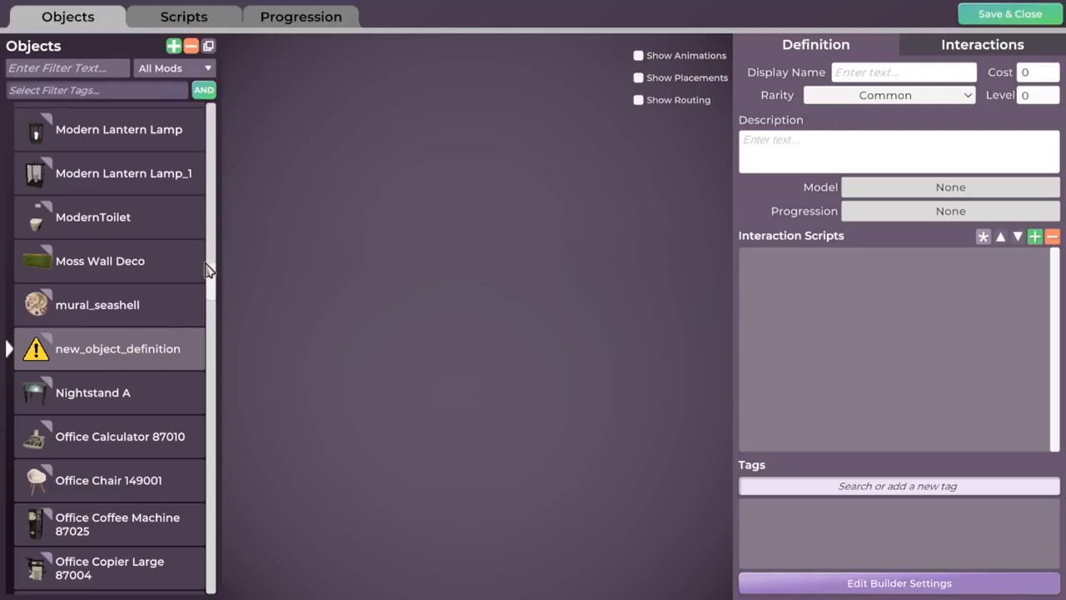
{"action": "left_click", "coordinate": [66, 72]}
{"action": "type", "text": "sofa"}
{"action": "left_click", "coordinate": [116, 147]}
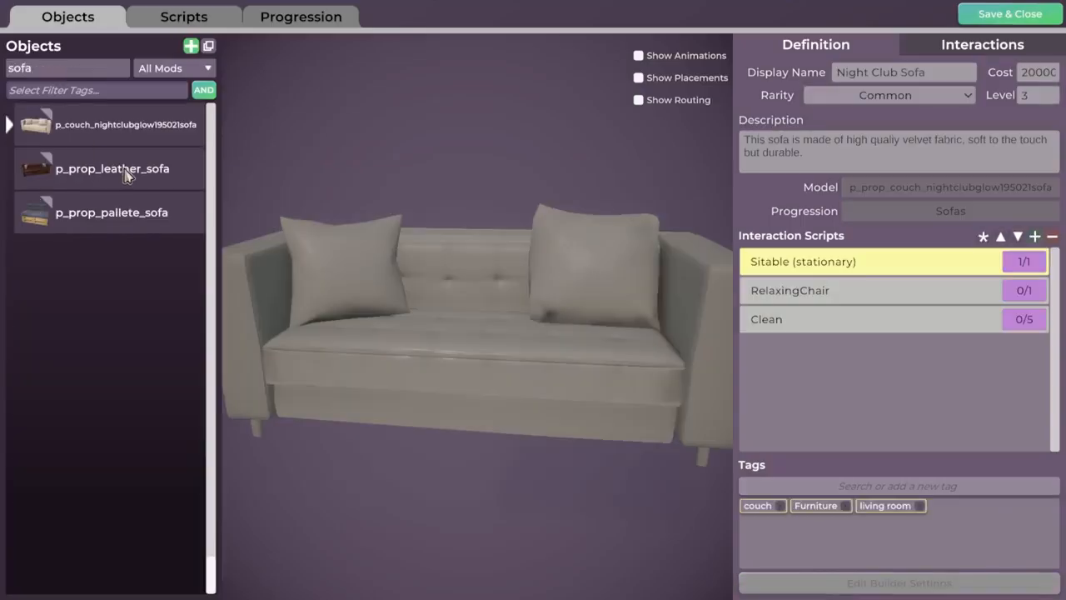
{"action": "left_click", "coordinate": [125, 173]}
{"action": "mouse_move", "coordinate": [129, 182]}
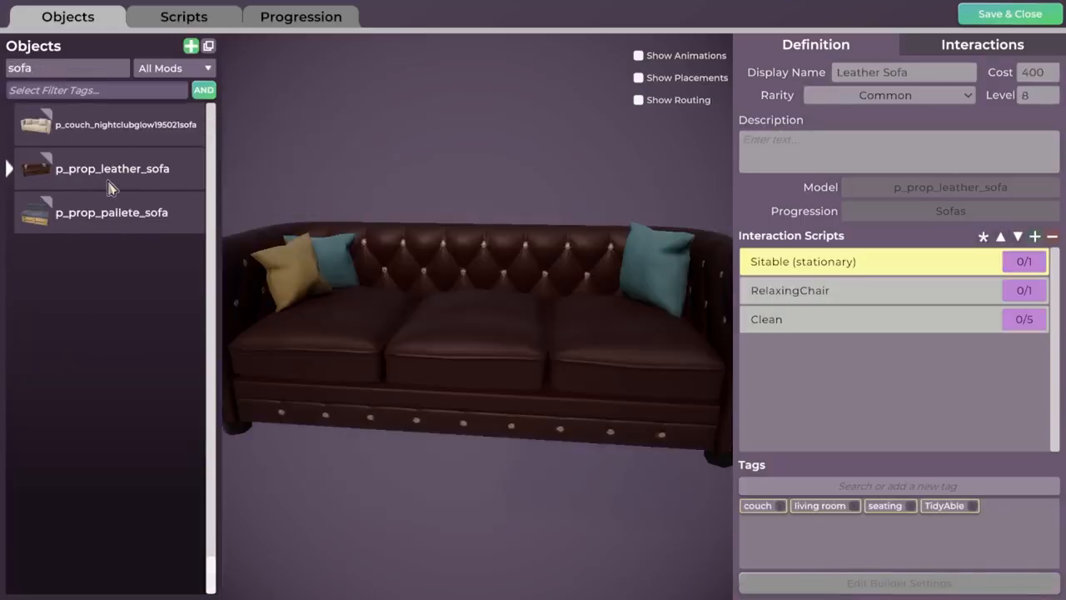
Clear the name filter and limit the object list to Current Mod.
{"action": "left_click", "coordinate": [97, 75]}
{"action": "key", "text": "BackSpace"}
{"action": "left_click", "coordinate": [174, 69]}
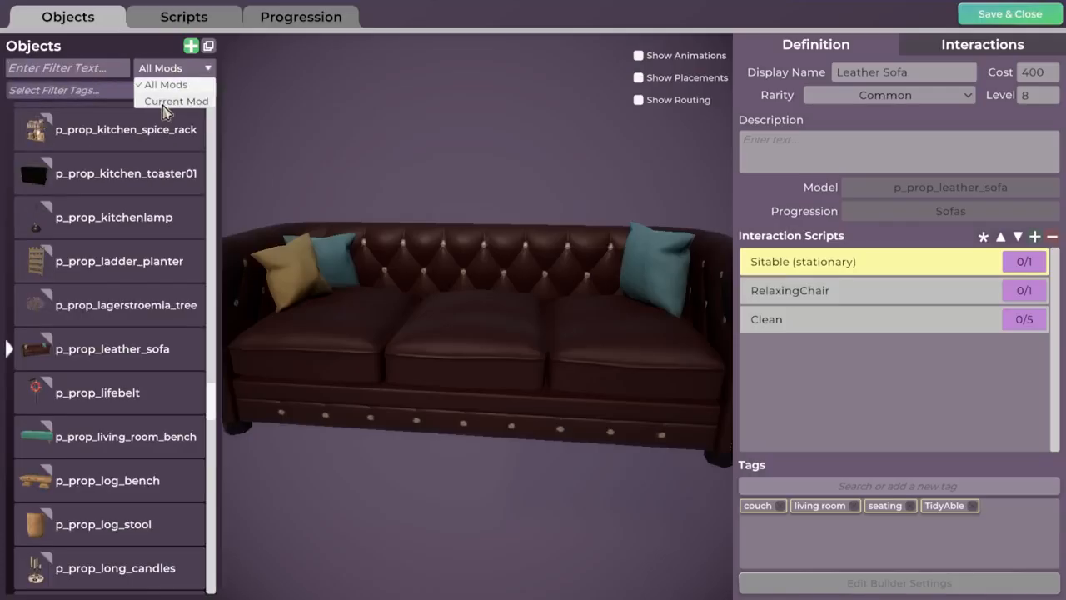
{"action": "left_click", "coordinate": [175, 102]}
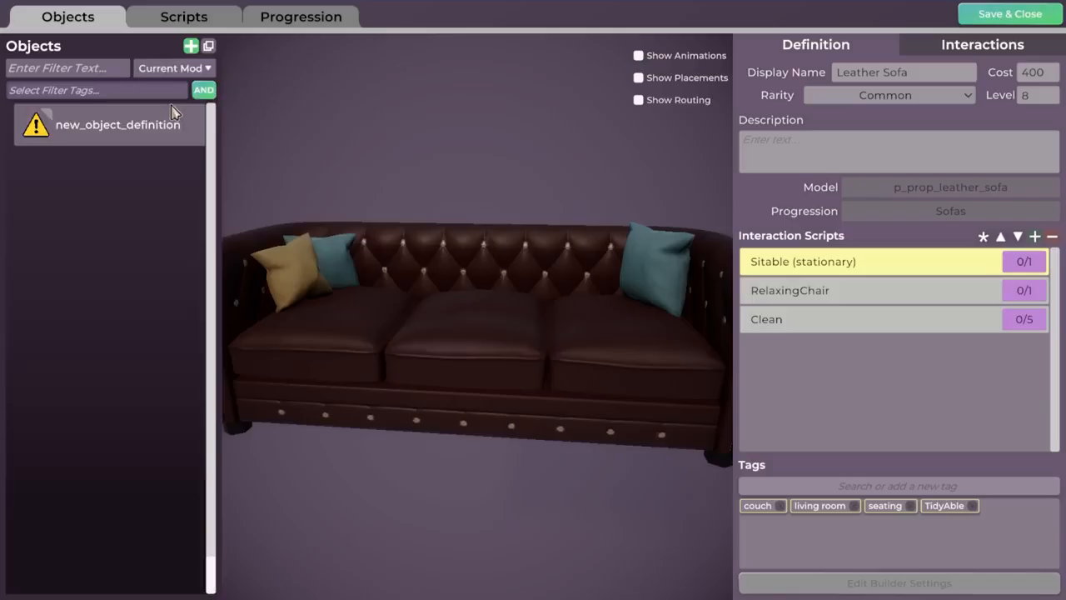
Rename the new_object_definition object as p_prop_leathersofa_funky.
{"action": "left_click", "coordinate": [88, 132]}
{"action": "left_click", "coordinate": [119, 126]}
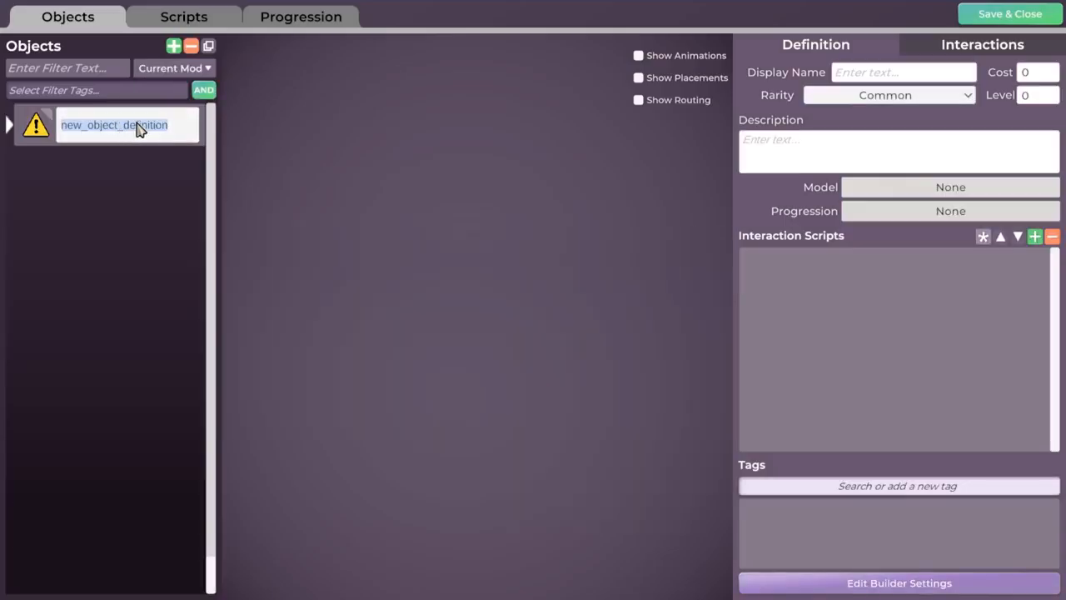
{"action": "type", "text": "p_prop_leather"}
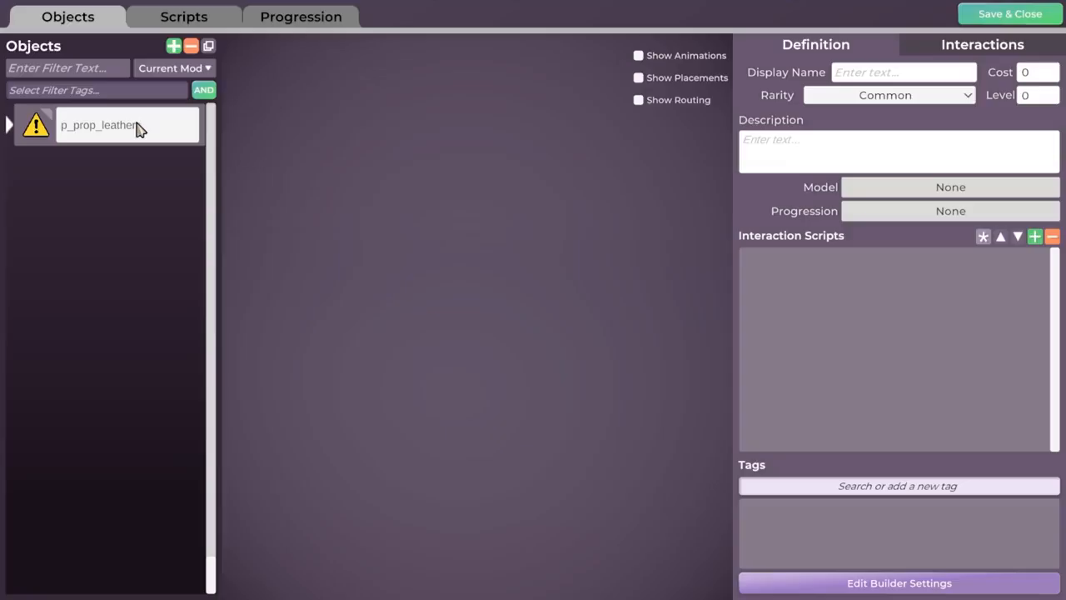
{"action": "type", "text": "sofa_funky"}
{"action": "key", "text": "Return"}
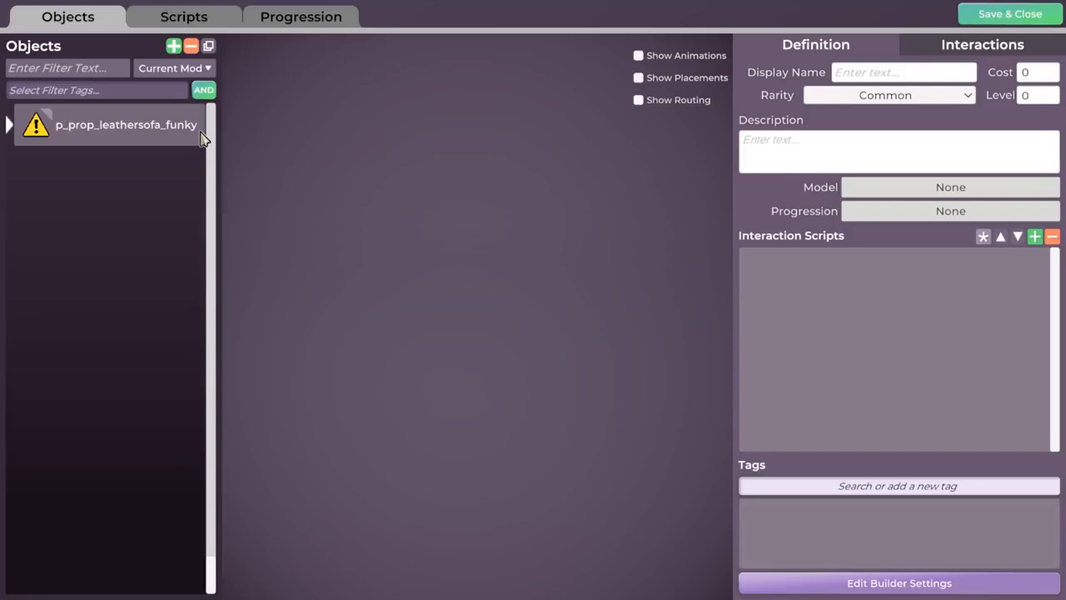
List the objects of All Mods and correct the new object's name to p_prop_leather_sofa_funky.
{"action": "left_click", "coordinate": [177, 73]}
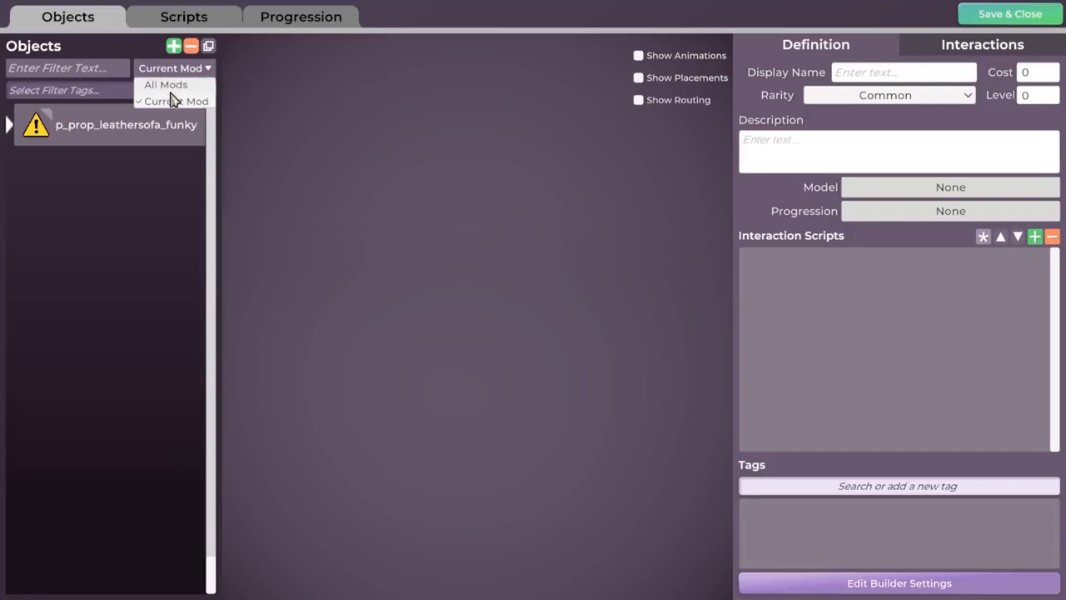
{"action": "left_click", "coordinate": [158, 83]}
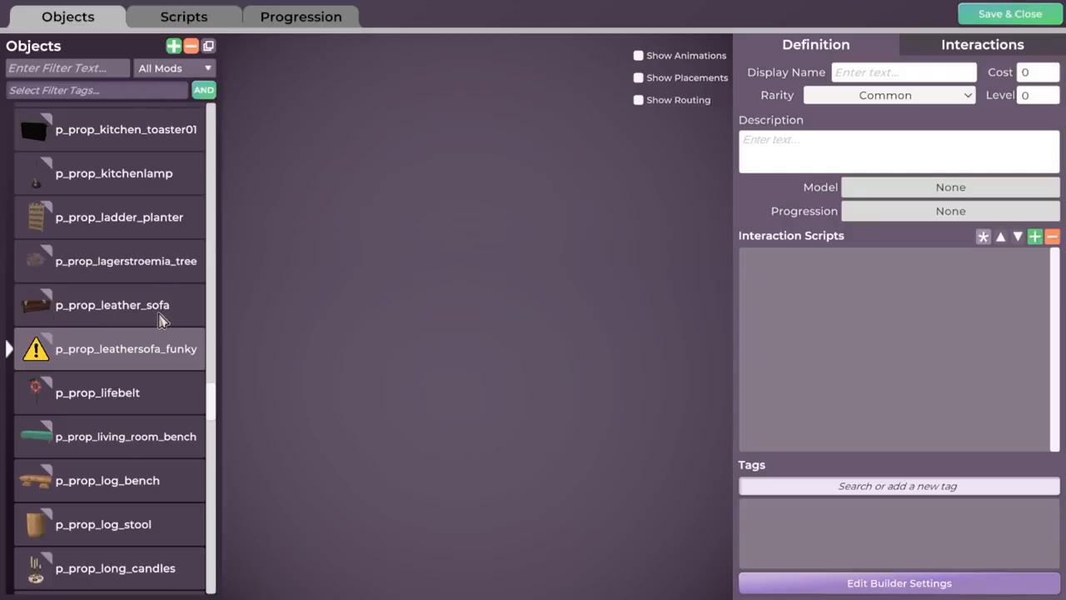
{"action": "double_click", "coordinate": [141, 357]}
{"action": "left_click", "coordinate": [136, 354]}
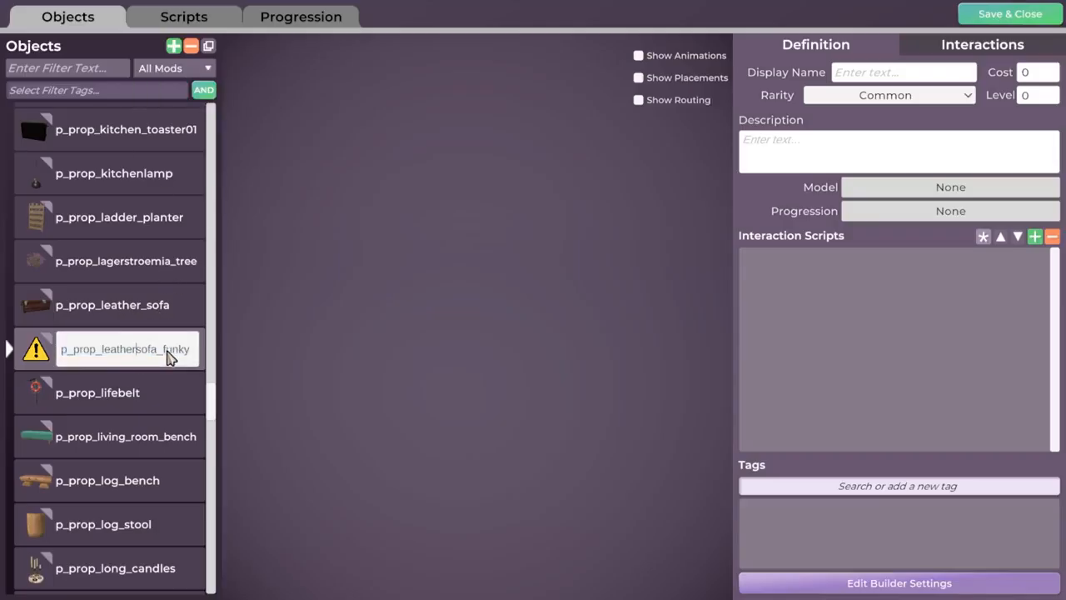
{"action": "type", "text": "_"}
{"action": "key", "text": "Return"}
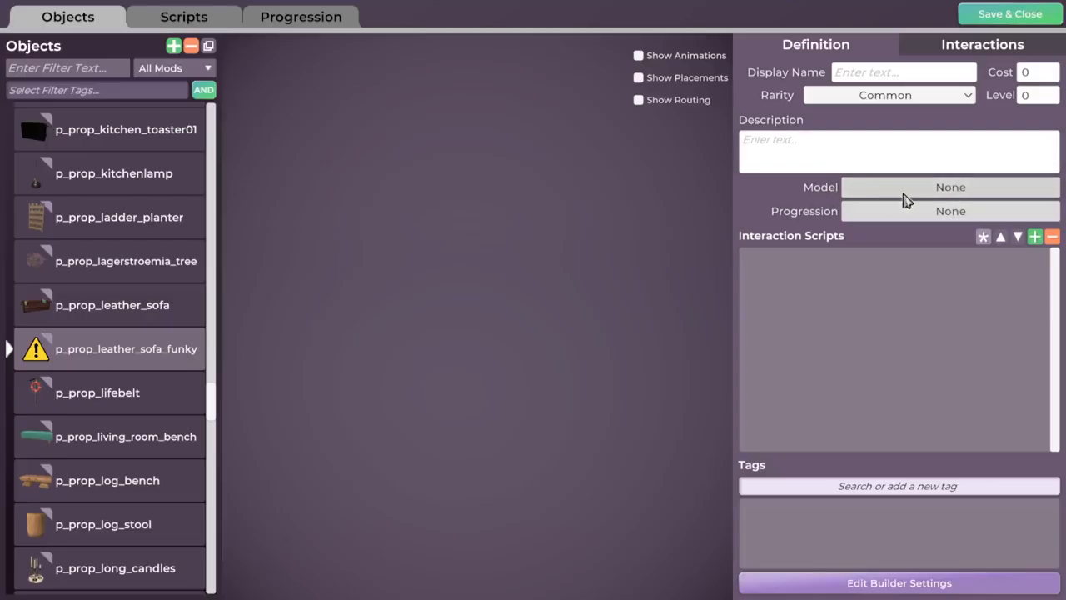
Assign the p_prop_leather_sofa_funky model to the new object definition.
{"action": "left_click", "coordinate": [917, 194]}
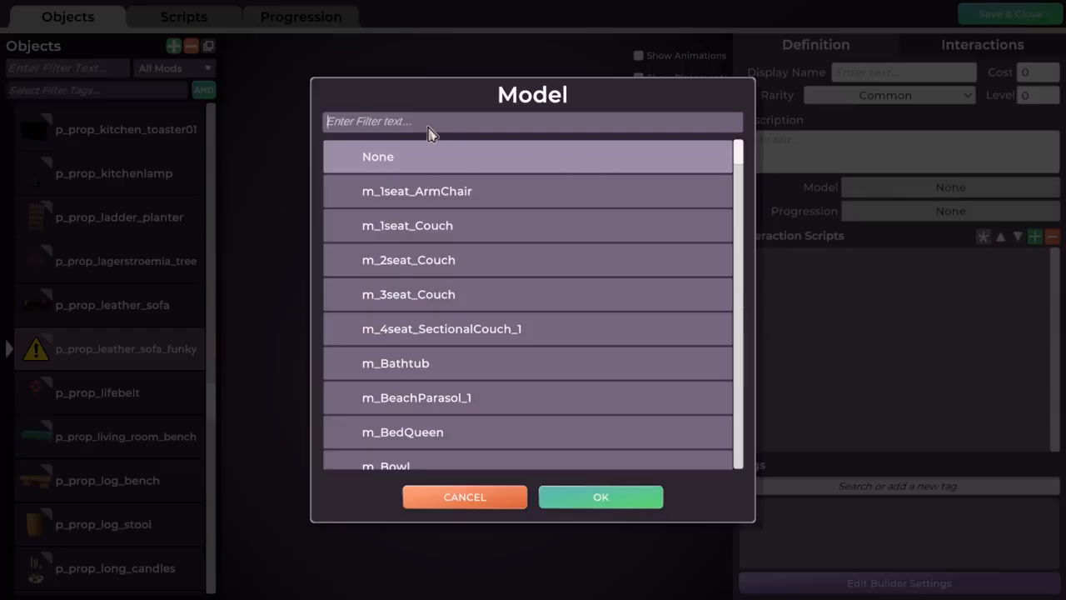
{"action": "type", "text": "funk"}
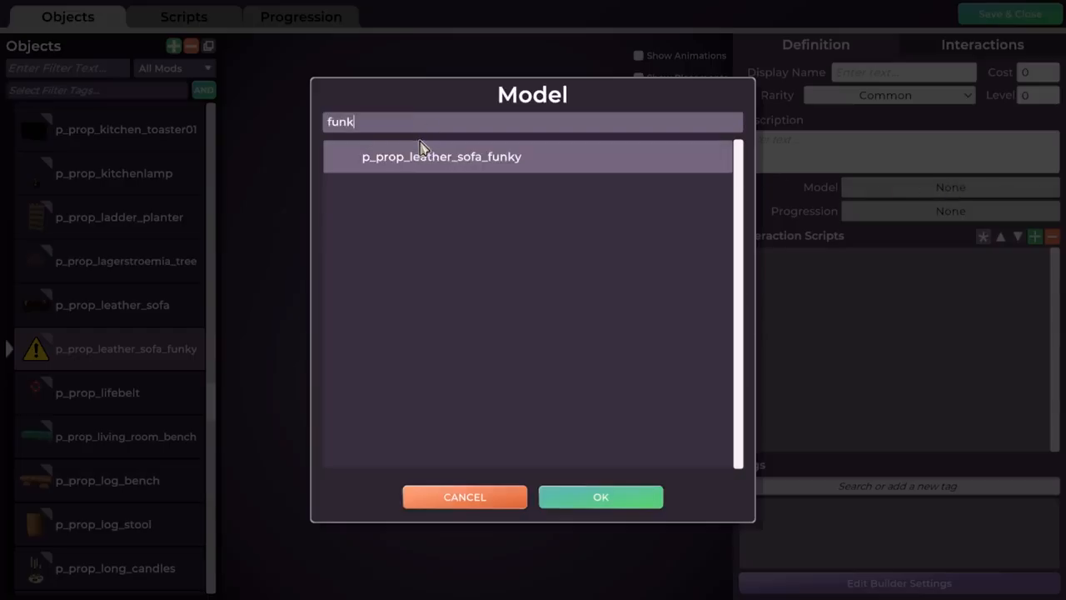
{"action": "left_click", "coordinate": [525, 157]}
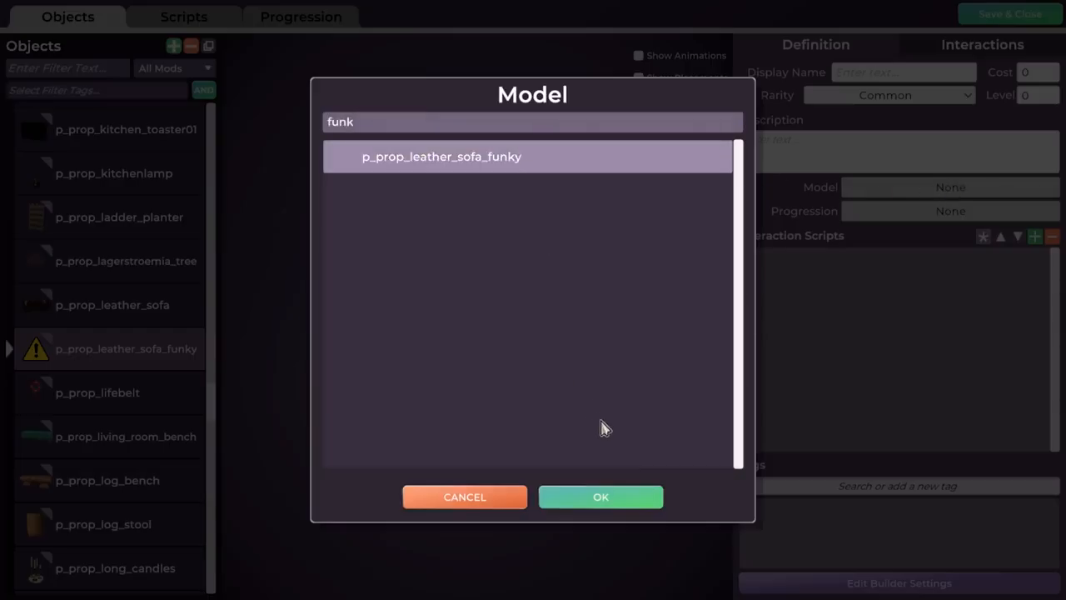
{"action": "left_click", "coordinate": [600, 497]}
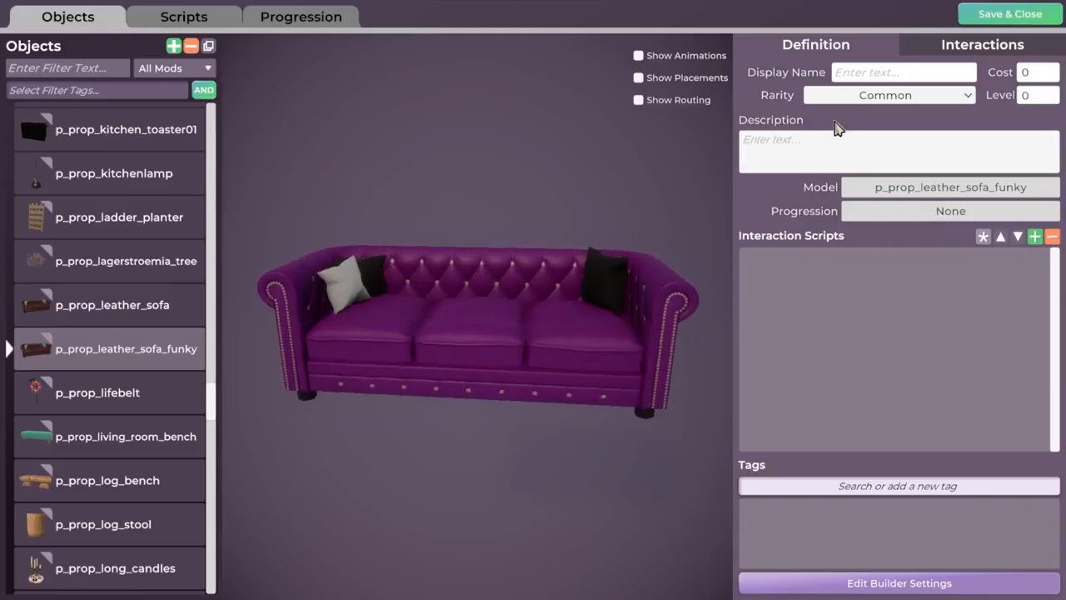
Set the object's display name to Funky Sofa, its cost to 800 and its rarity to Rare.
{"action": "left_click", "coordinate": [871, 75]}
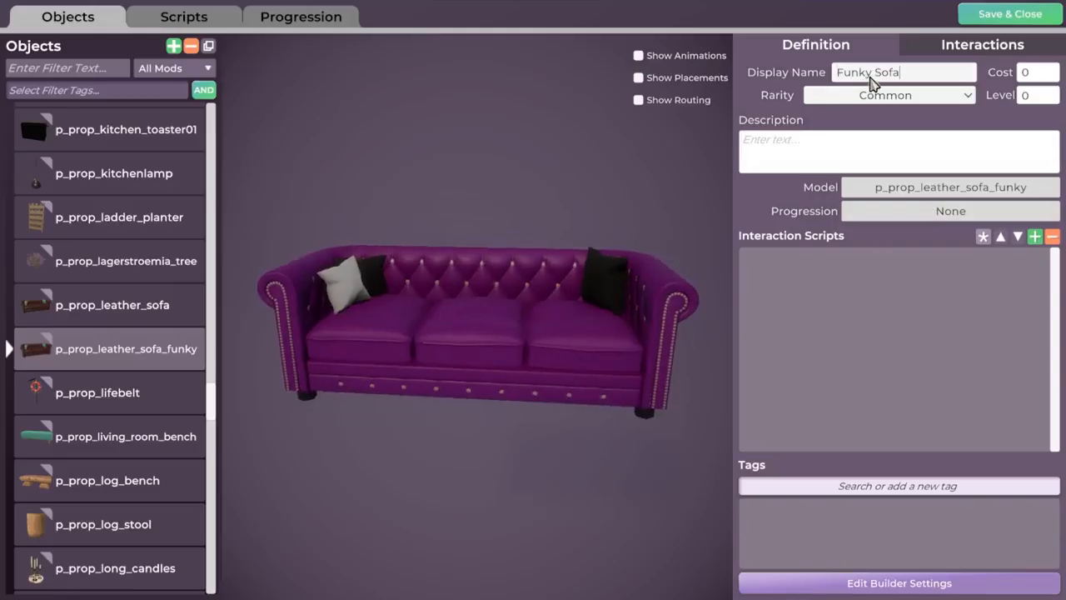
{"action": "left_click", "coordinate": [1029, 72]}
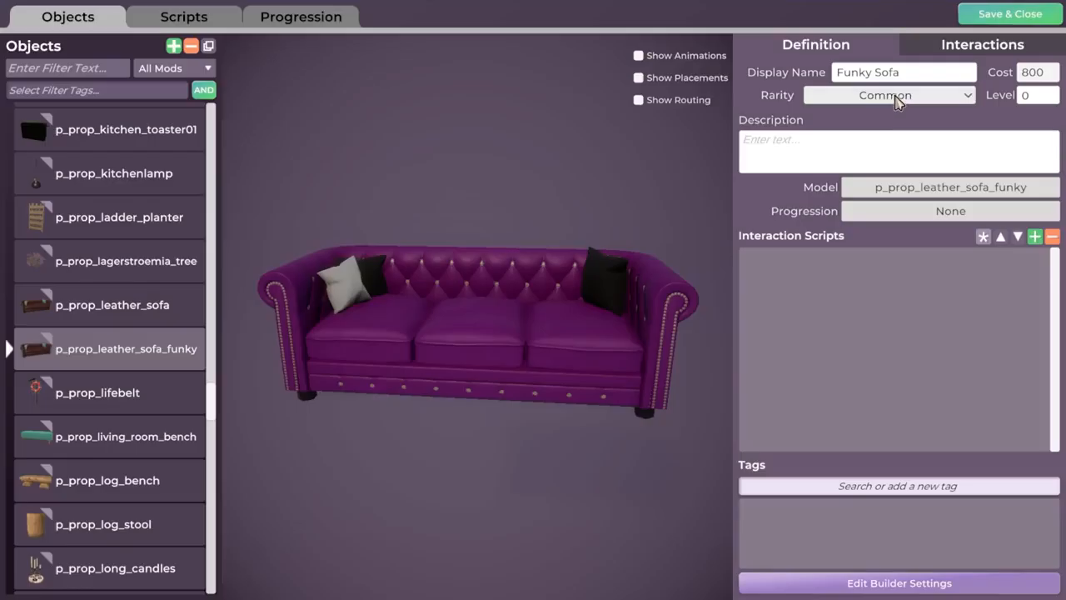
{"action": "left_click", "coordinate": [900, 95]}
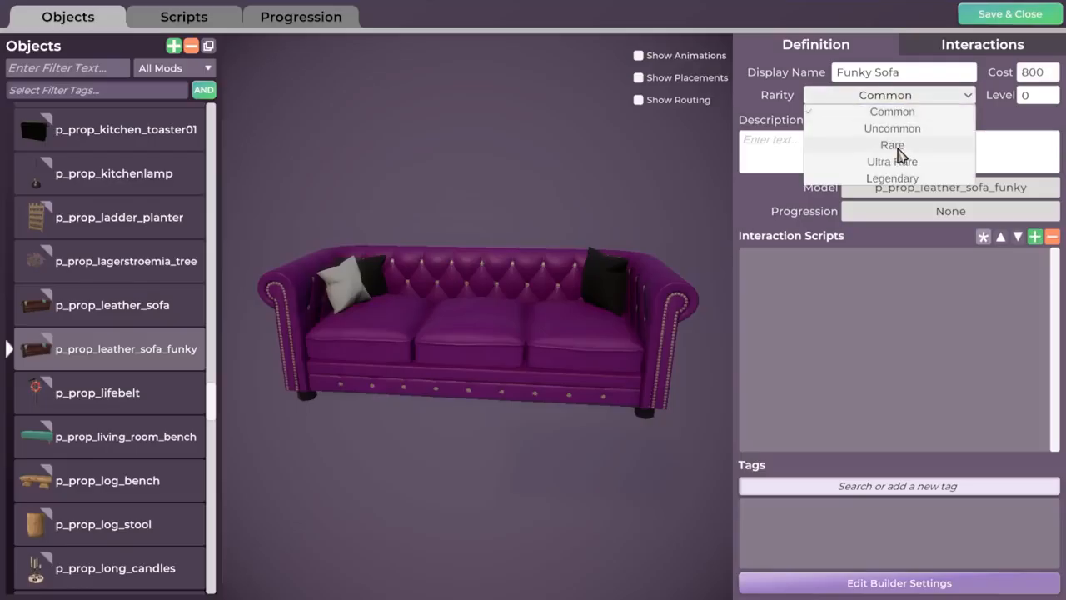
{"action": "left_click", "coordinate": [893, 146]}
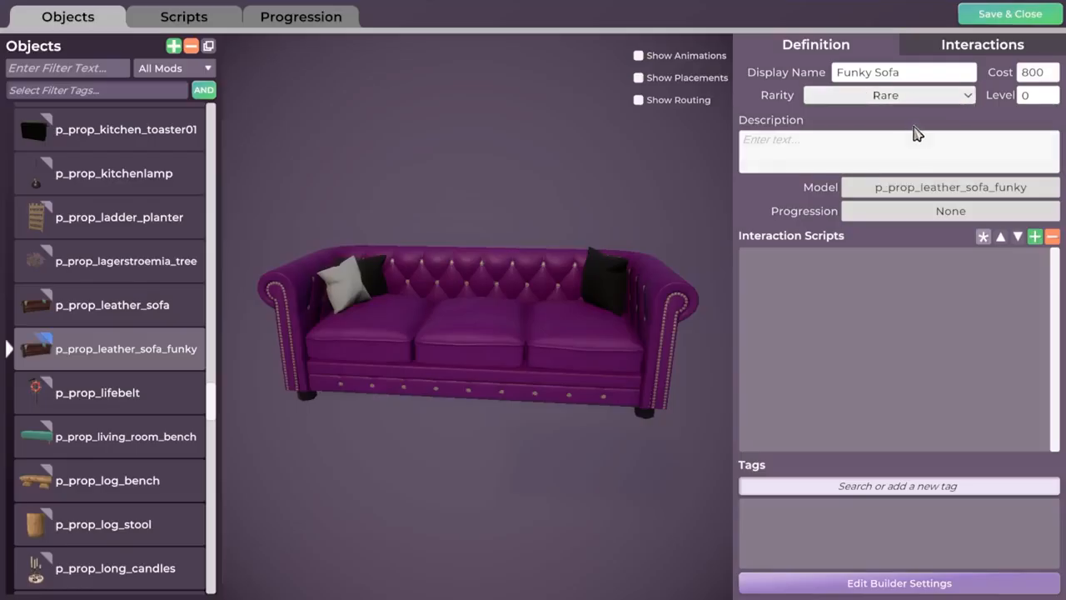
Set the object's level to 3 and enter the description "This sofa be funky!".
{"action": "left_click", "coordinate": [1029, 91]}
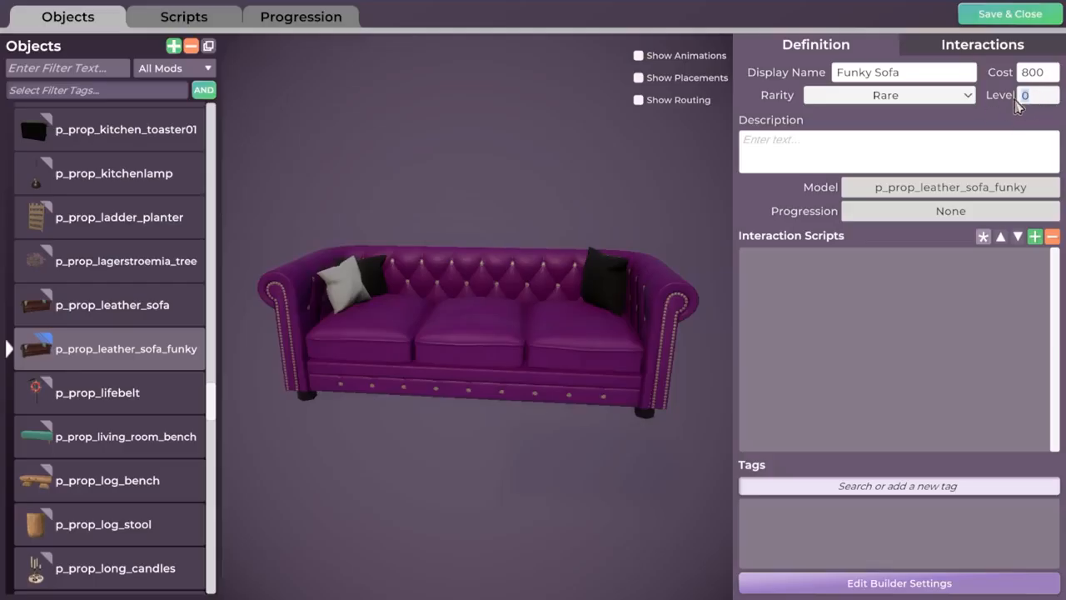
{"action": "type", "text": "3"}
{"action": "left_click", "coordinate": [841, 154]}
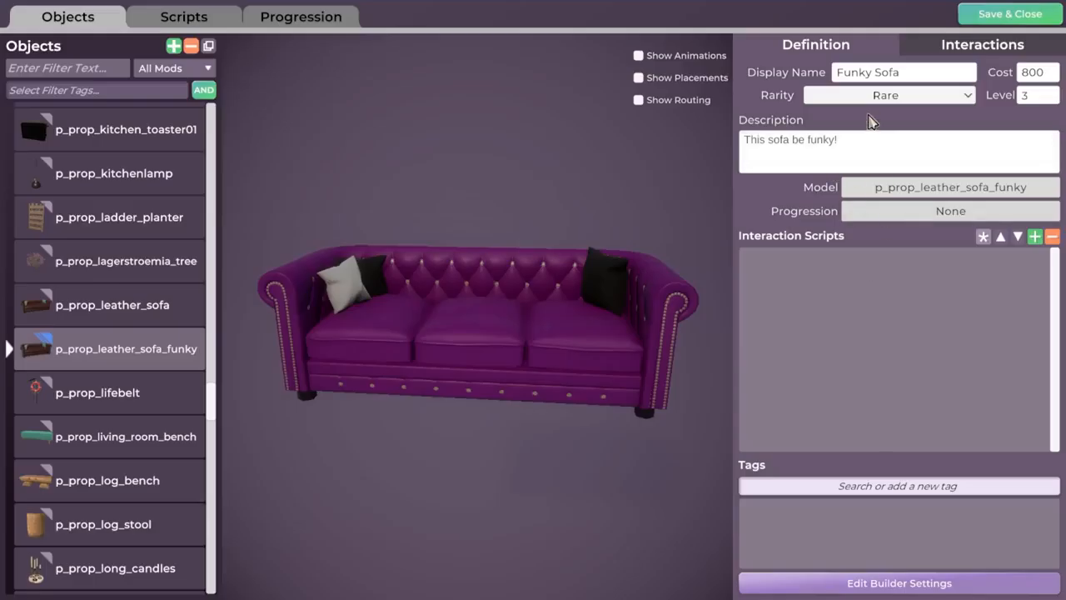
Filter the object progressions by "sofa" and assign the Sofas progression to the funky sofa.
{"action": "mouse_move", "coordinate": [550, 383]}
{"action": "middle_mouse_down"}
{"action": "mouse_move", "coordinate": [692, 383]}
{"action": "mouse_move", "coordinate": [466, 384]}
{"action": "mouse_move", "coordinate": [539, 383]}
{"action": "middle_mouse_up"}
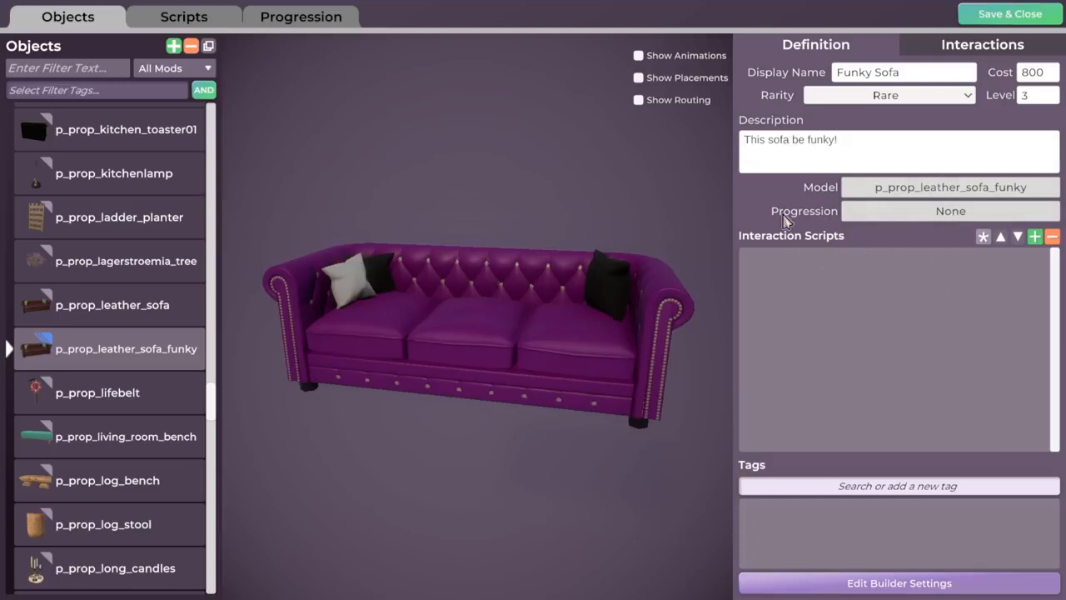
{"action": "left_click", "coordinate": [945, 211]}
{"action": "scroll", "coordinate": [731, 247], "scroll_direction": "down", "scroll_amount": 5}
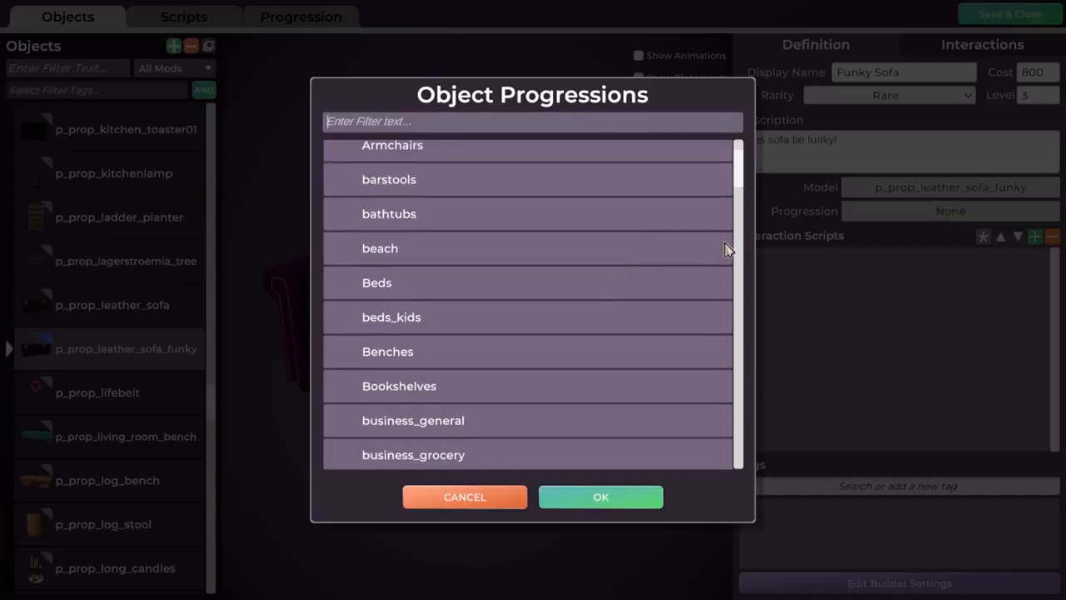
{"action": "scroll", "coordinate": [743, 214], "scroll_direction": "down", "scroll_amount": 3}
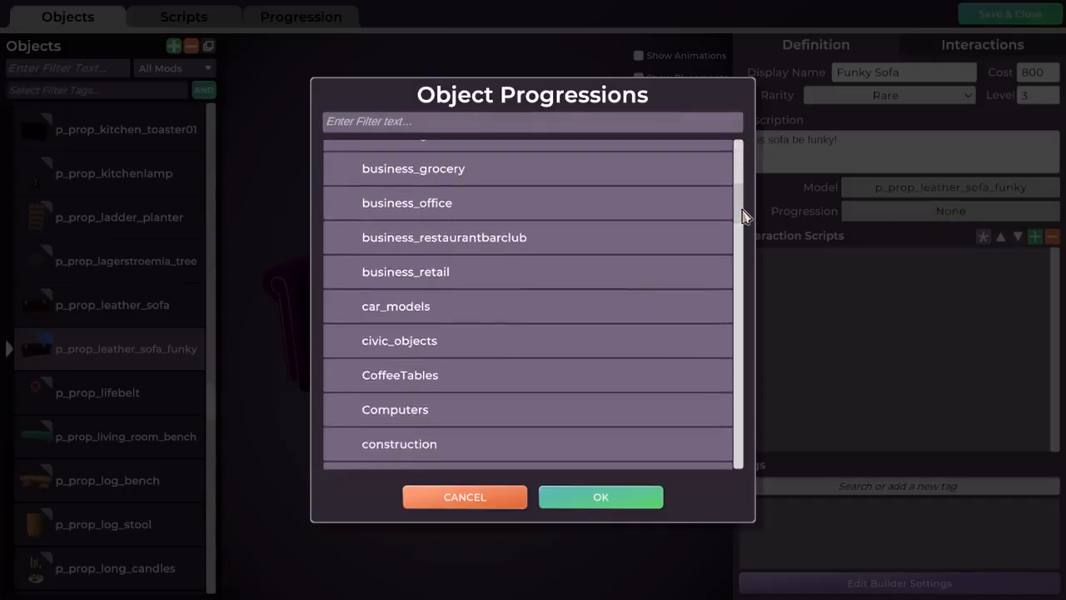
{"action": "left_click_drag", "start_coordinate": [741, 214], "coordinate": [736, 293]}
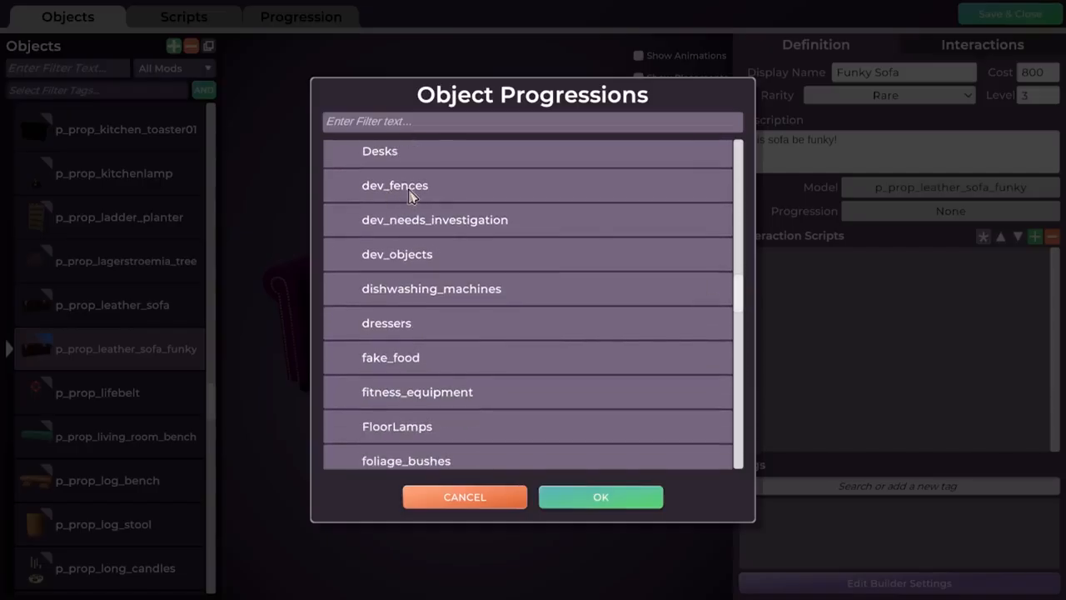
{"action": "scroll", "coordinate": [739, 325], "scroll_direction": "down", "scroll_amount": 3}
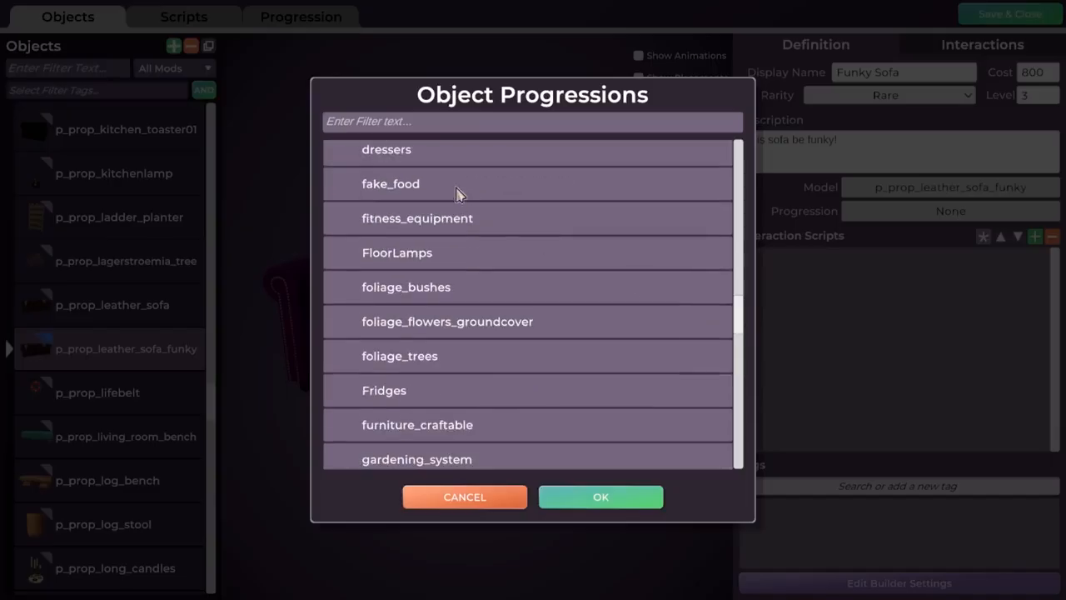
{"action": "left_click", "coordinate": [420, 403]}
{"action": "left_click", "coordinate": [370, 125]}
{"action": "type", "text": "sofa"}
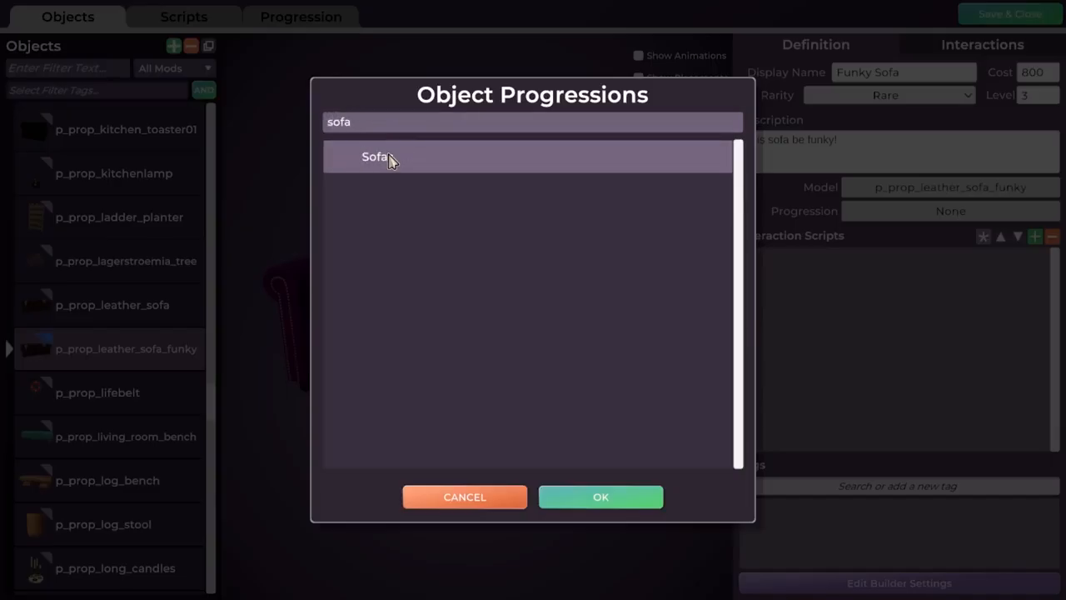
{"action": "left_click", "coordinate": [388, 158]}
{"action": "left_click", "coordinate": [592, 493]}
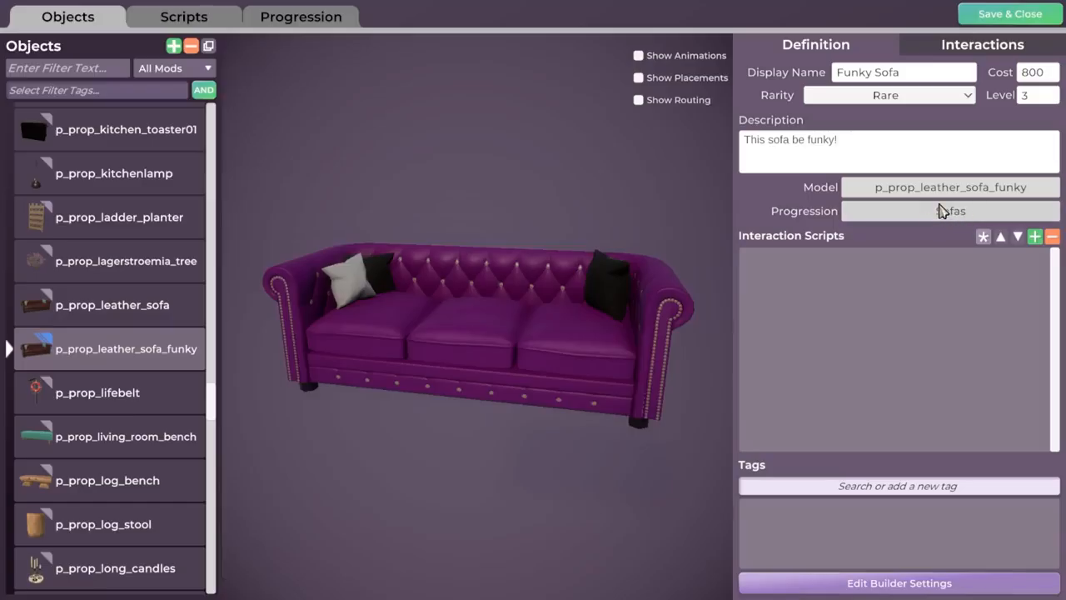
{"action": "mouse_move", "coordinate": [479, 267]}
{"action": "left_mouse_down"}
{"action": "mouse_move", "coordinate": [513, 267]}
{"action": "mouse_move", "coordinate": [479, 266]}
{"action": "left_mouse_up"}
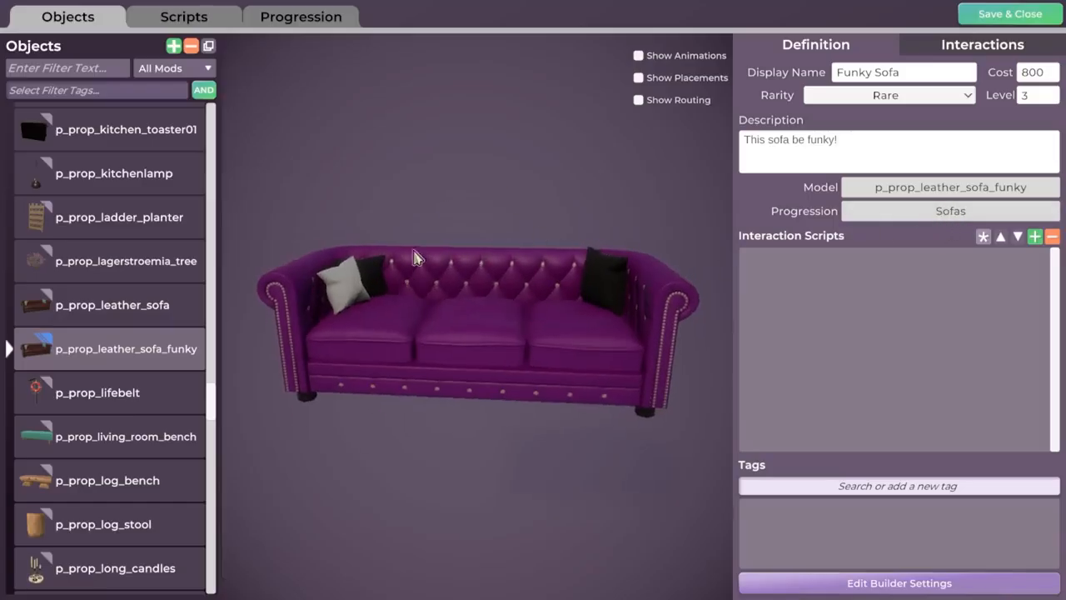
{"action": "left_click_drag", "start_coordinate": [401, 366], "coordinate": [517, 367]}
{"action": "left_click_drag", "start_coordinate": [425, 307], "coordinate": [615, 301]}
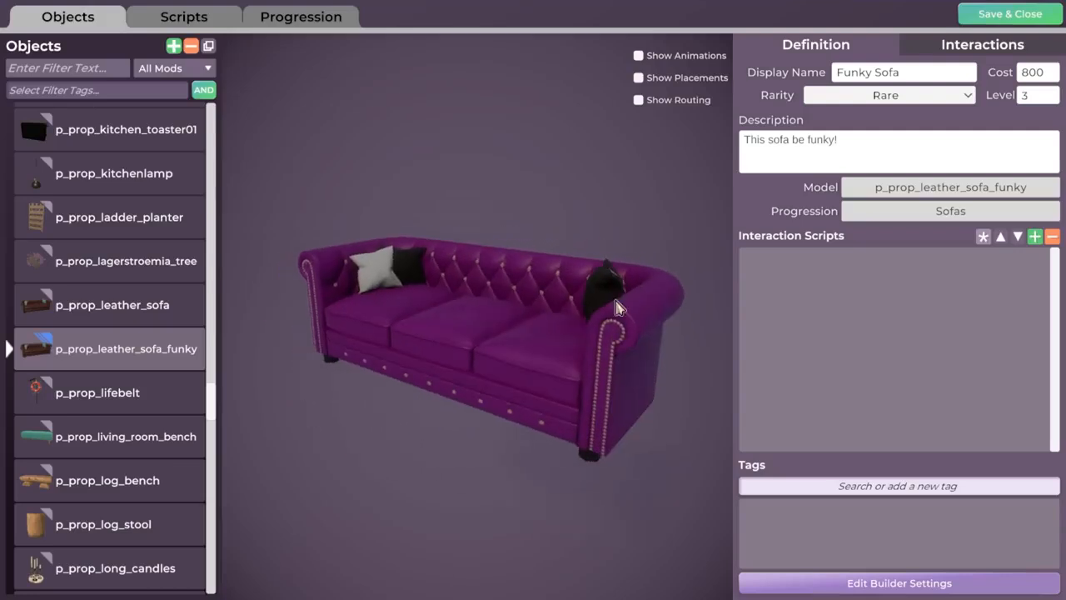
{"action": "left_click", "coordinate": [297, 23]}
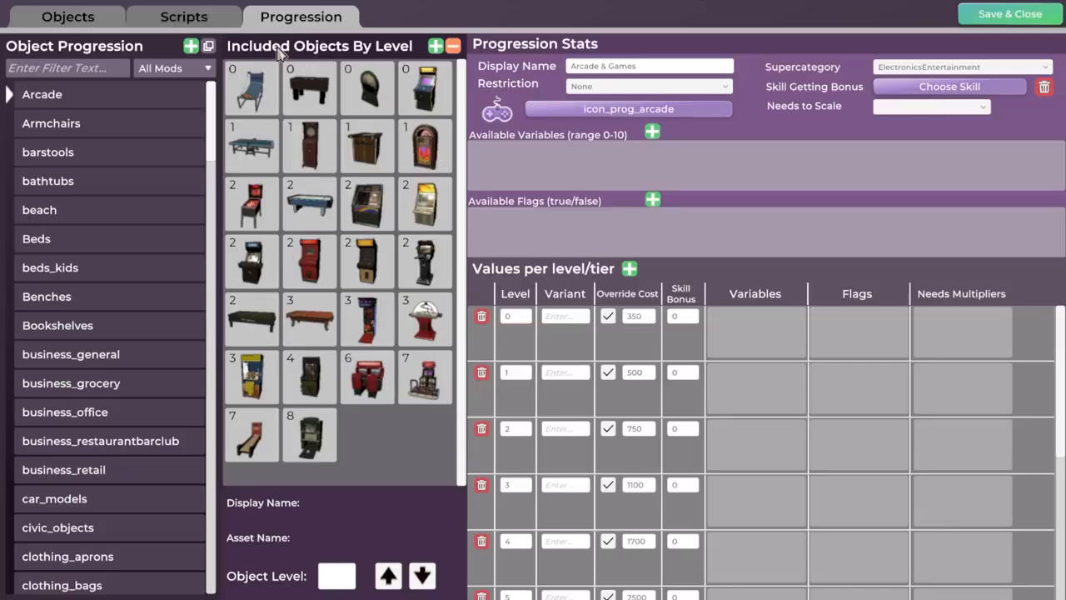
{"action": "left_click", "coordinate": [190, 22]}
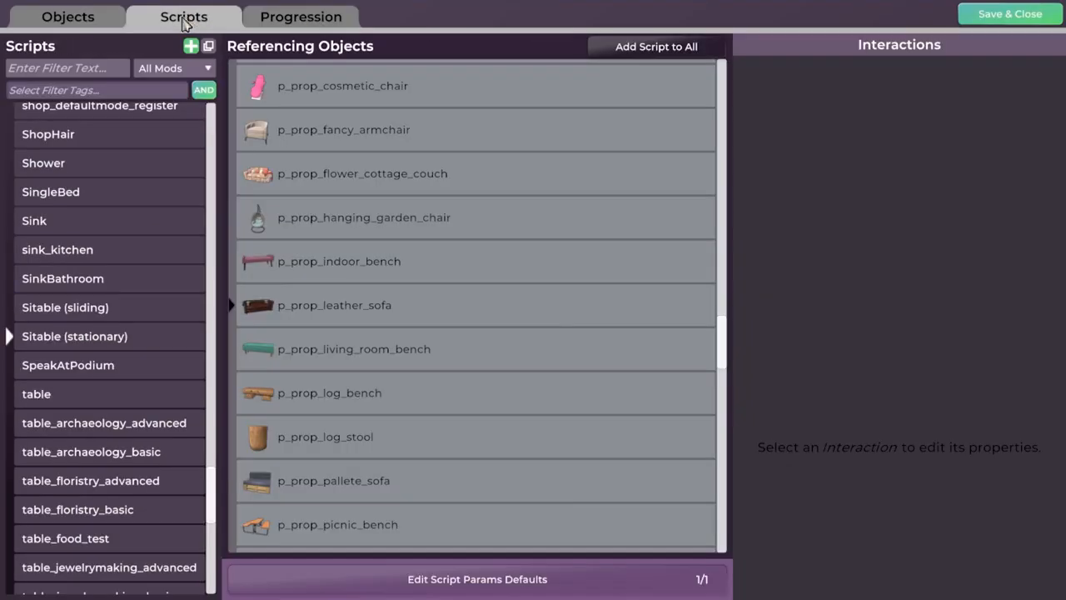
{"action": "left_click", "coordinate": [62, 23]}
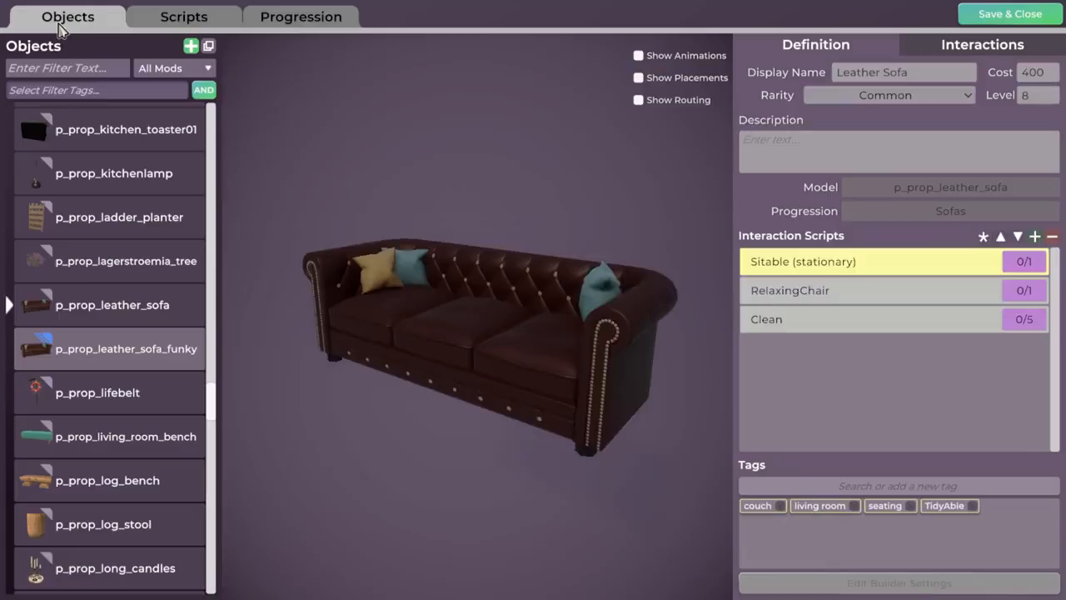
Filter the progression editor's list by "sofa" and view the Sofas progression.
{"action": "left_click", "coordinate": [314, 24]}
{"action": "scroll", "coordinate": [80, 336], "scroll_direction": "down", "scroll_amount": 3}
{"action": "scroll", "coordinate": [81, 335], "scroll_direction": "down", "scroll_amount": 12}
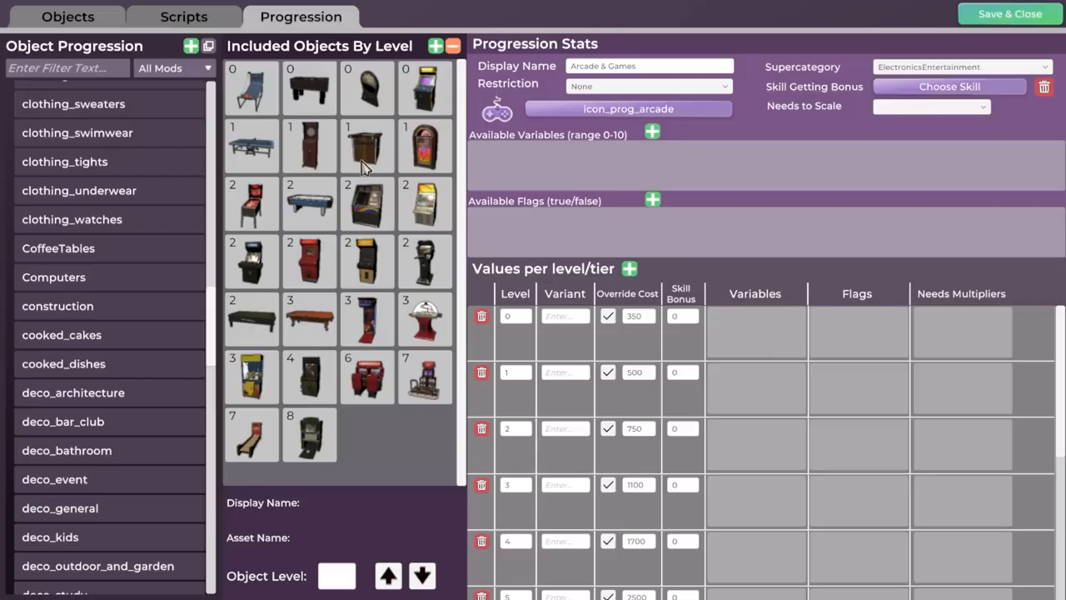
{"action": "left_click", "coordinate": [71, 69]}
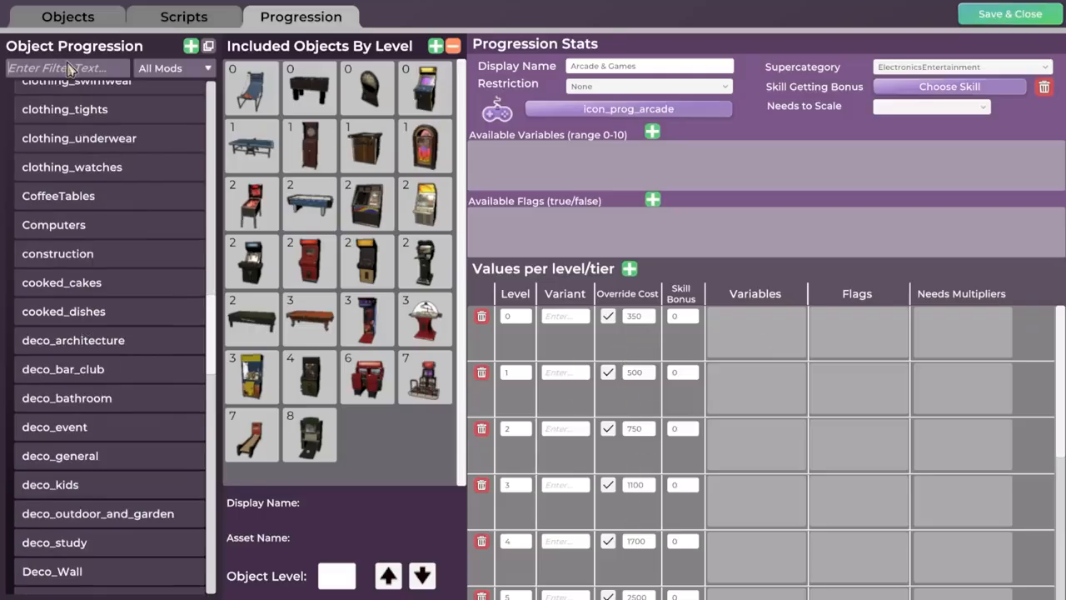
{"action": "type", "text": "sofa"}
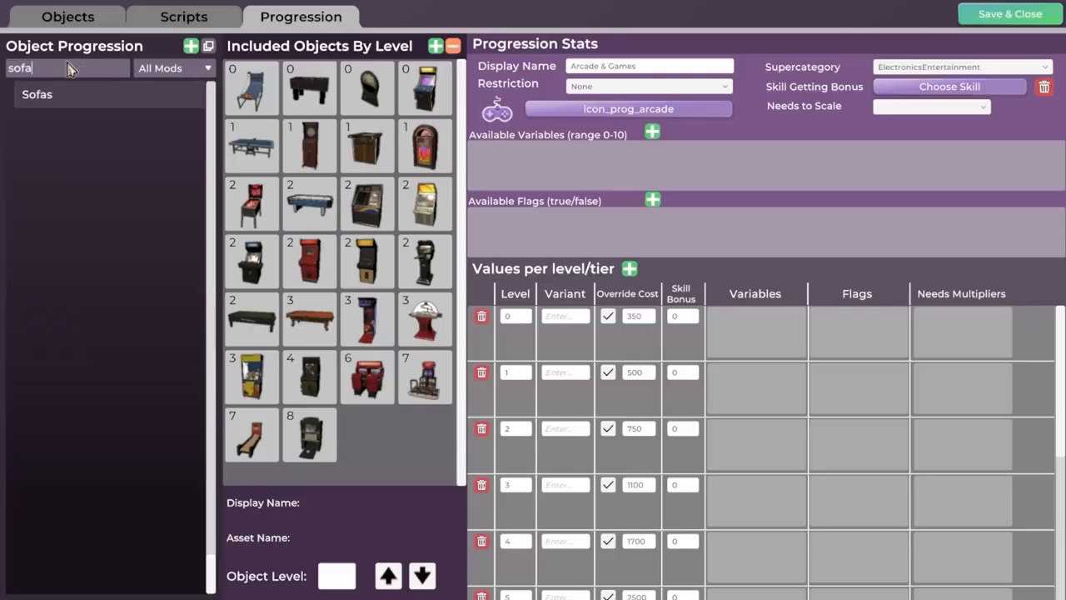
{"action": "left_click", "coordinate": [42, 98]}
Examine the sofas included at each level of the Sofas progression and its values per level.
{"action": "left_click", "coordinate": [373, 210]}
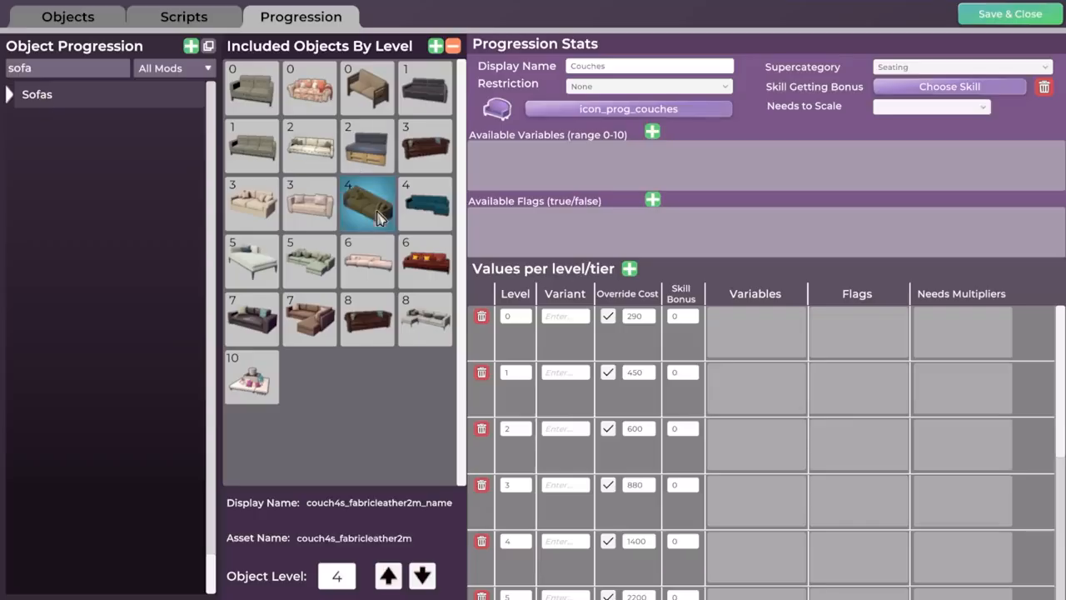
{"action": "left_click", "coordinate": [427, 266]}
{"action": "left_click", "coordinate": [363, 325]}
{"action": "left_click", "coordinate": [313, 318]}
{"action": "left_click", "coordinate": [315, 158]}
{"action": "left_click", "coordinate": [316, 267]}
{"action": "left_click", "coordinate": [392, 217]}
{"action": "left_click", "coordinate": [429, 279]}
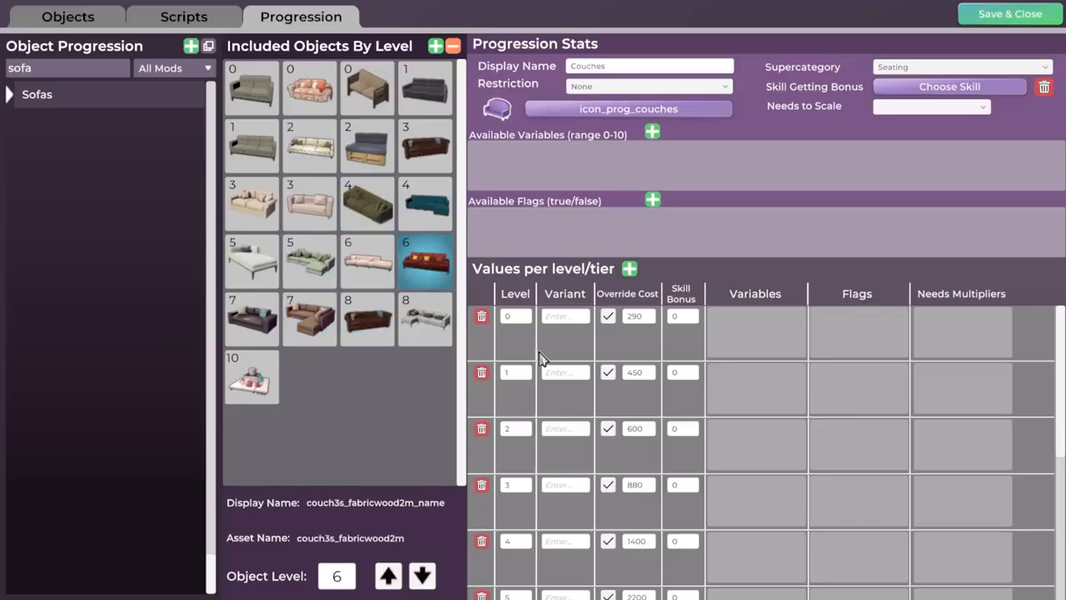
{"action": "scroll", "coordinate": [643, 442], "scroll_direction": "down", "scroll_amount": 1}
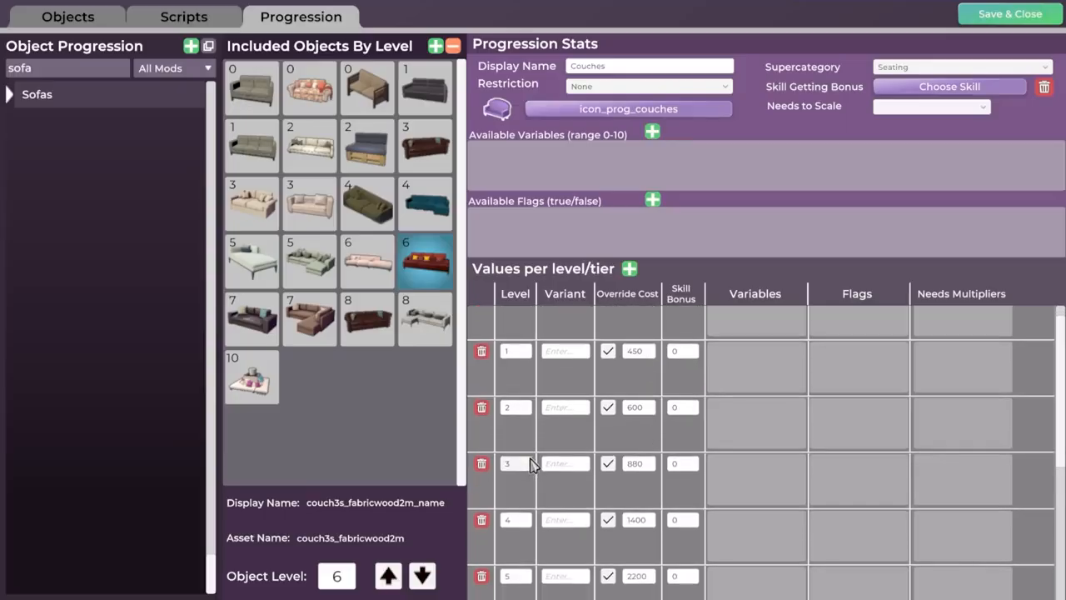
Check the object level of the couch4s_fabricmetal2m sofa in the progression and return to the object definitions.
{"action": "left_click", "coordinate": [366, 263]}
{"action": "left_click", "coordinate": [338, 577]}
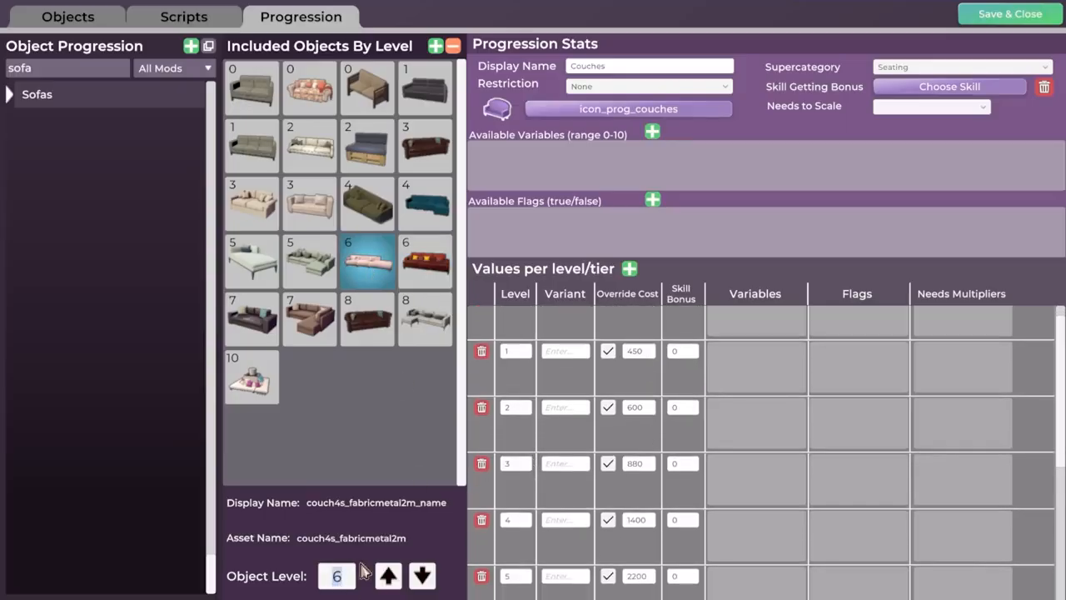
{"action": "left_click", "coordinate": [75, 18]}
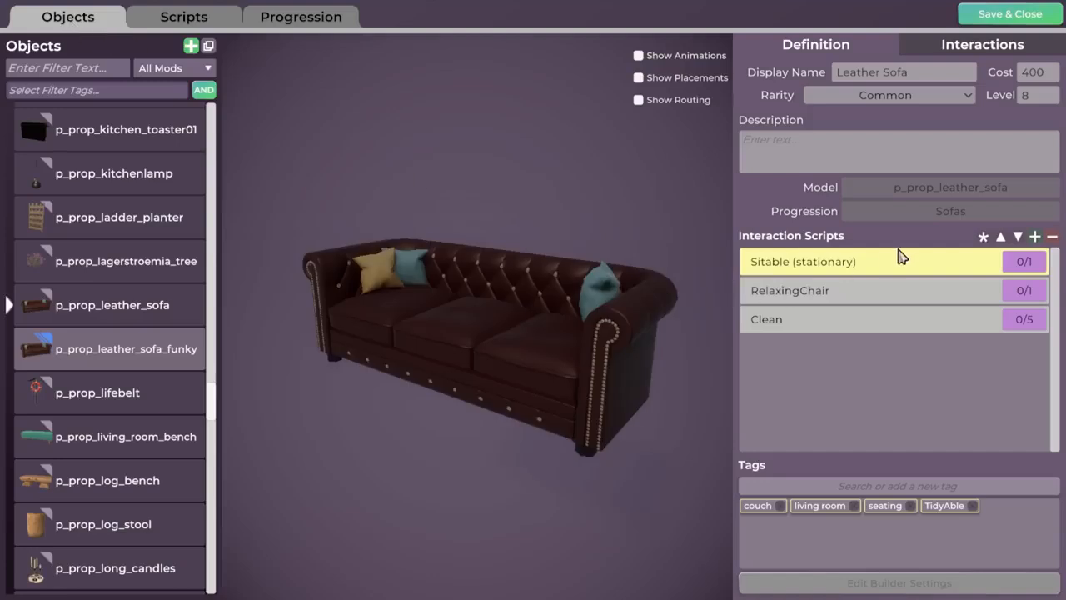
Compare the funky sofa with the original leather sofa and examine the original's interaction scripts.
{"action": "left_click", "coordinate": [124, 360]}
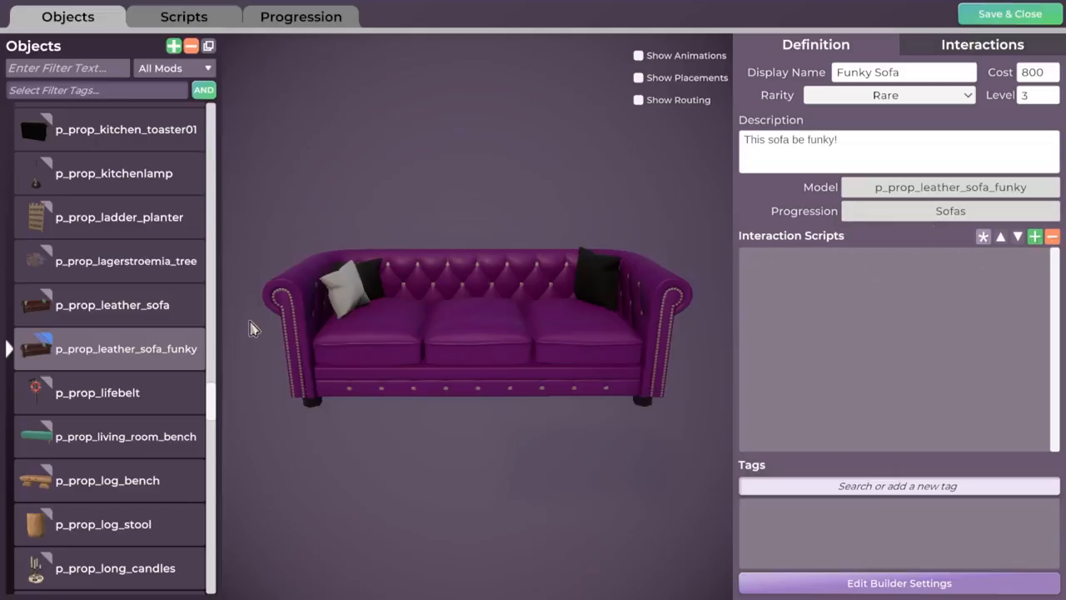
{"action": "left_click", "coordinate": [132, 310]}
{"action": "scroll", "coordinate": [500, 335], "scroll_direction": "down", "scroll_amount": 5}
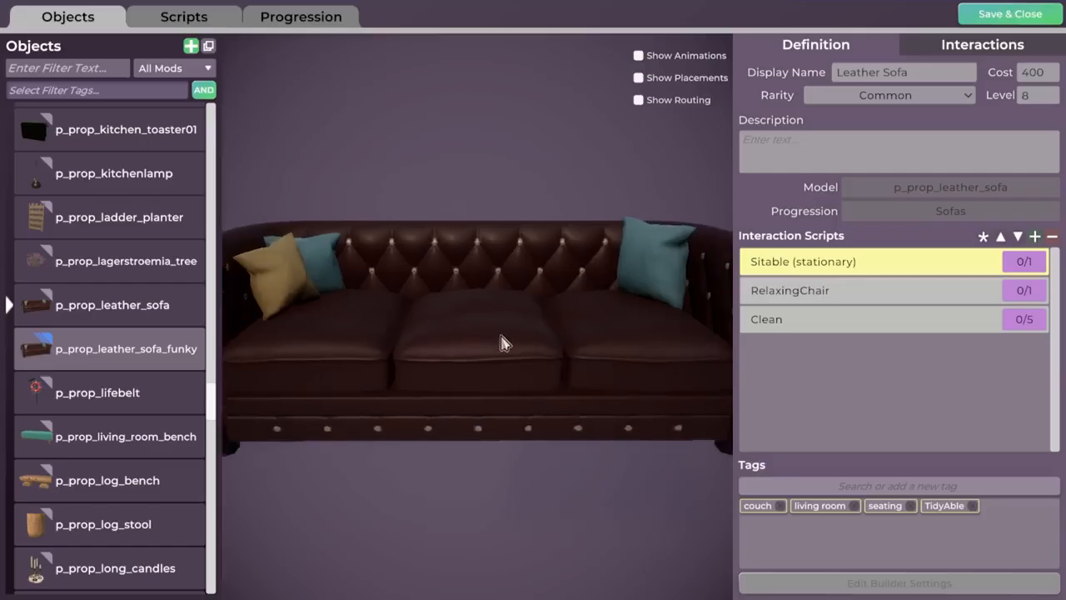
{"action": "left_click_drag", "start_coordinate": [461, 336], "coordinate": [508, 352]}
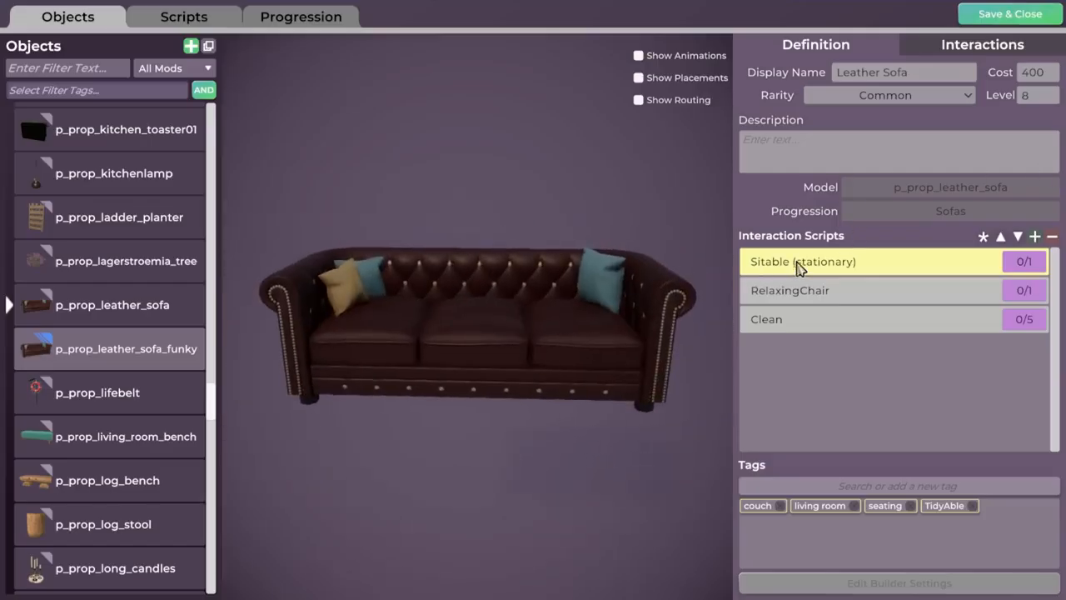
{"action": "left_click_drag", "start_coordinate": [575, 358], "coordinate": [550, 351]}
{"action": "left_click_drag", "start_coordinate": [454, 350], "coordinate": [528, 344]}
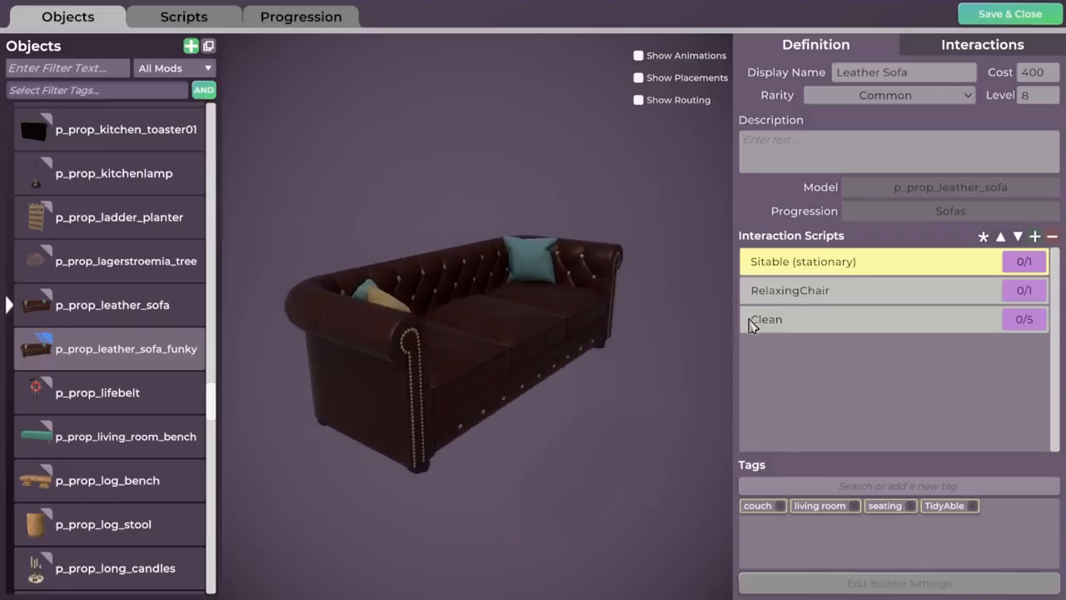
{"action": "mouse_move", "coordinate": [610, 309]}
{"action": "left_mouse_down"}
{"action": "mouse_move", "coordinate": [473, 322]}
{"action": "mouse_move", "coordinate": [595, 317]}
{"action": "left_mouse_up"}
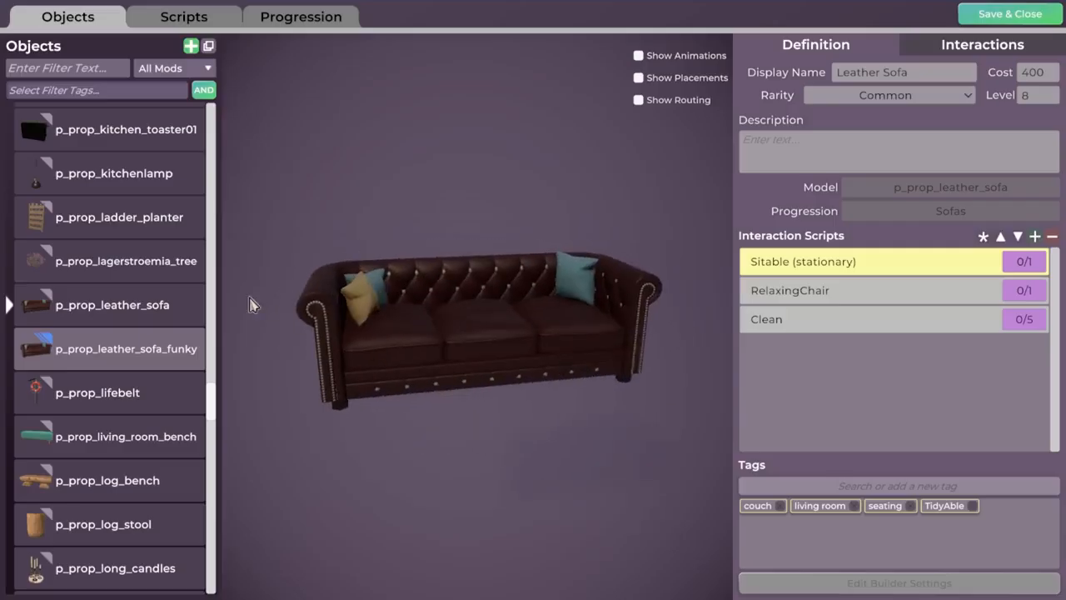
{"action": "mouse_move", "coordinate": [105, 323]}
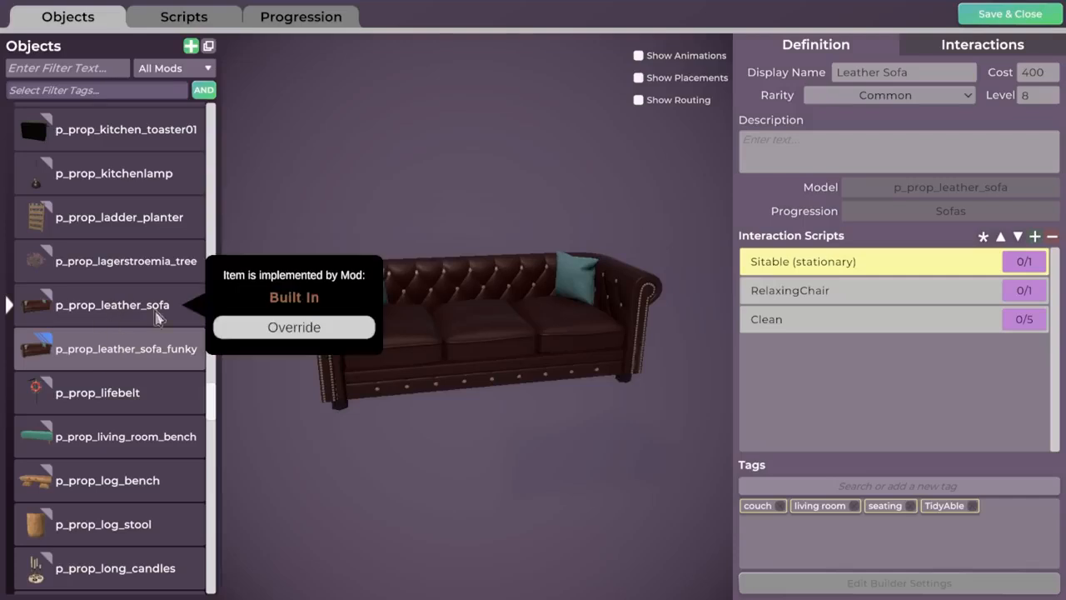
Add the Sitable (stationary) interaction script to p_prop_leather_sofa_funky.
{"action": "left_click", "coordinate": [87, 362]}
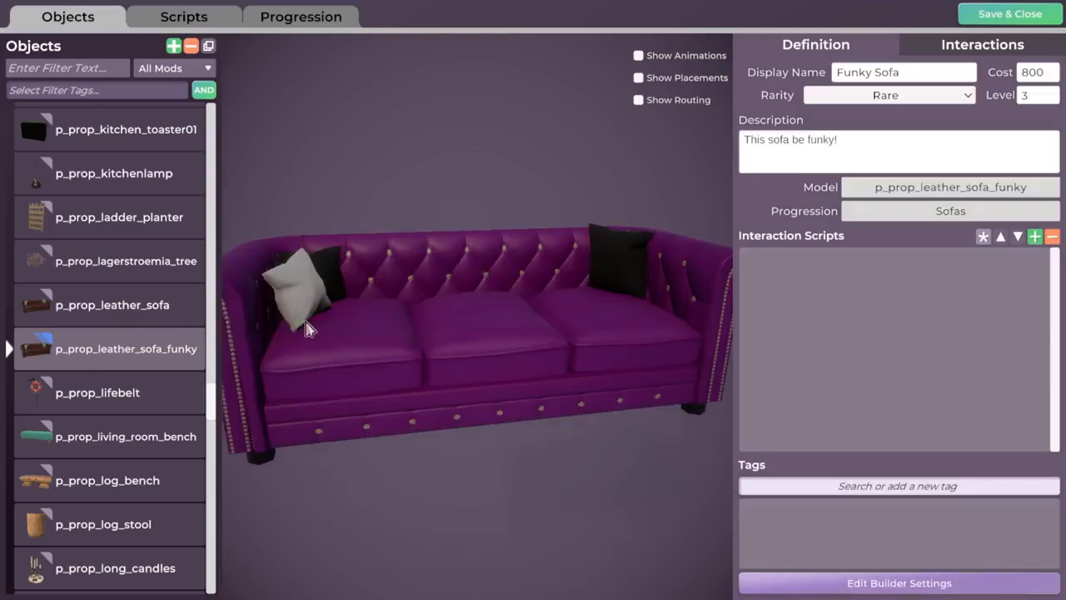
{"action": "left_click", "coordinate": [1035, 238]}
{"action": "type", "text": "sitab"}
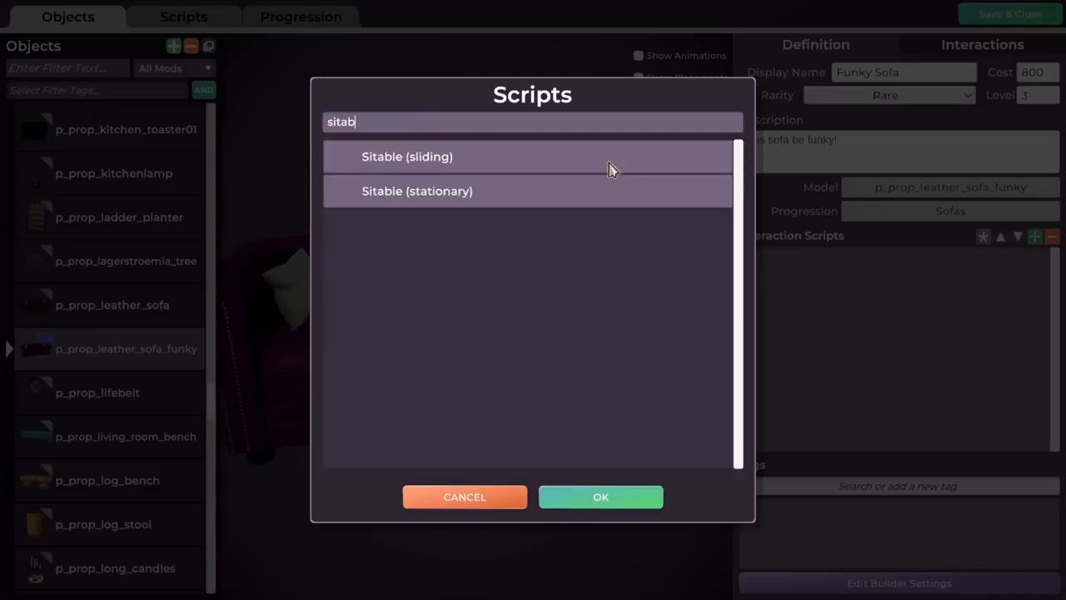
{"action": "left_click", "coordinate": [392, 201]}
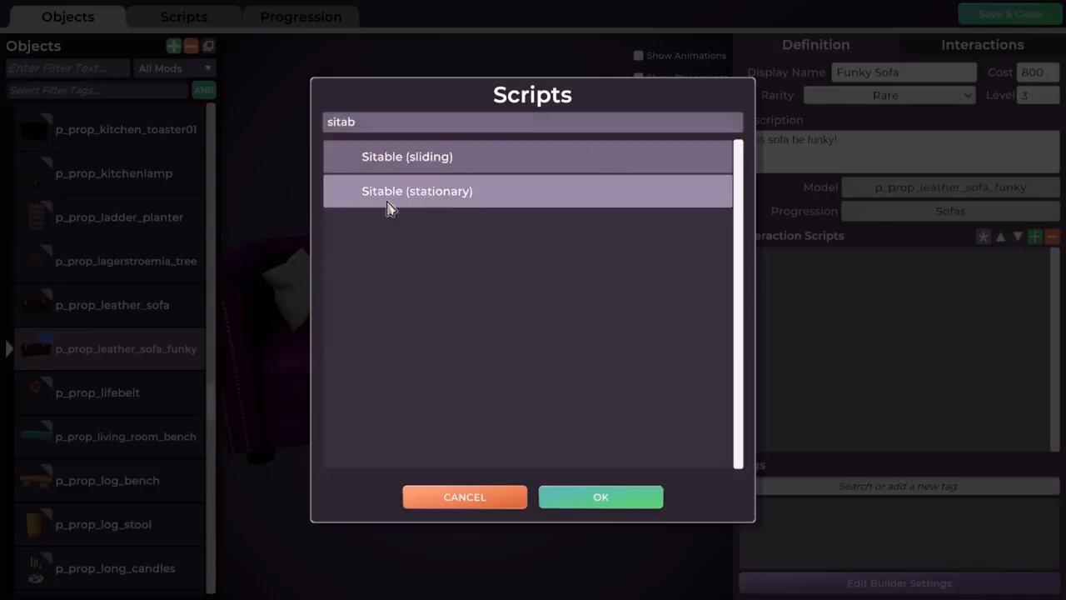
{"action": "left_click", "coordinate": [596, 499]}
Add the Clean interaction script to the funky sofa.
{"action": "left_click", "coordinate": [1035, 237]}
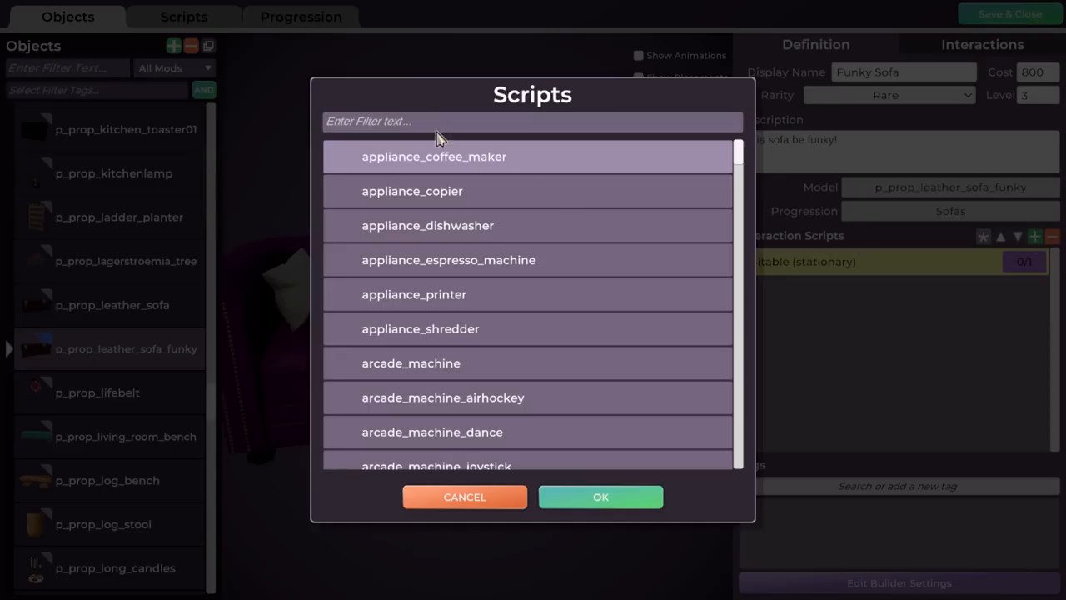
{"action": "type", "text": "clea"}
{"action": "left_click", "coordinate": [429, 193]}
{"action": "left_click", "coordinate": [596, 497]}
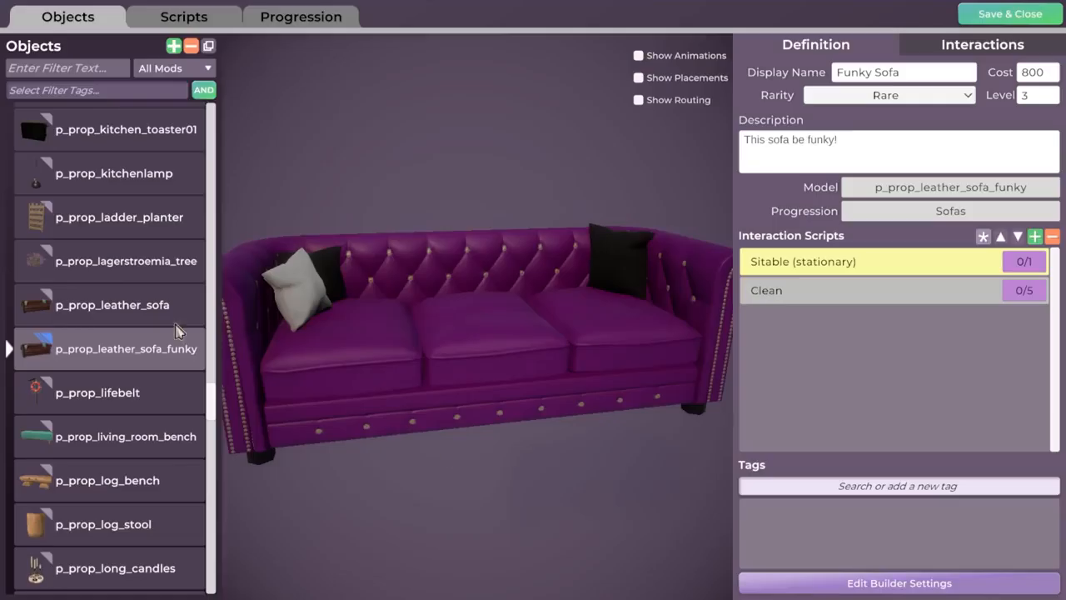
Recheck the original leather sofa's scripts and add the RelaxingChair interaction script to the funky sofa.
{"action": "left_click", "coordinate": [112, 310]}
{"action": "left_click", "coordinate": [150, 347]}
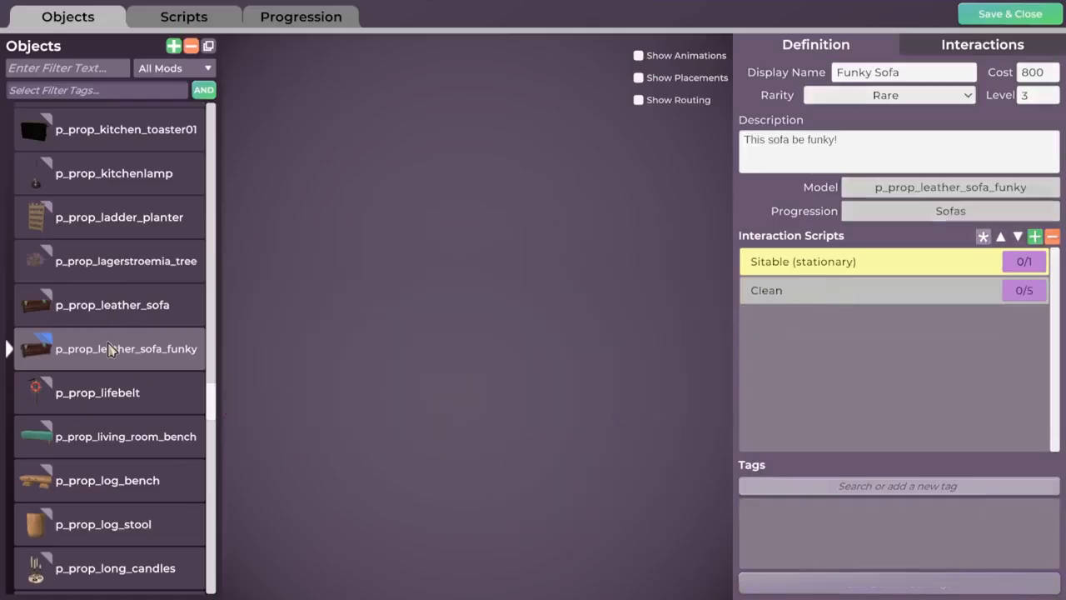
{"action": "left_click", "coordinate": [1036, 238]}
{"action": "type", "text": "relax"}
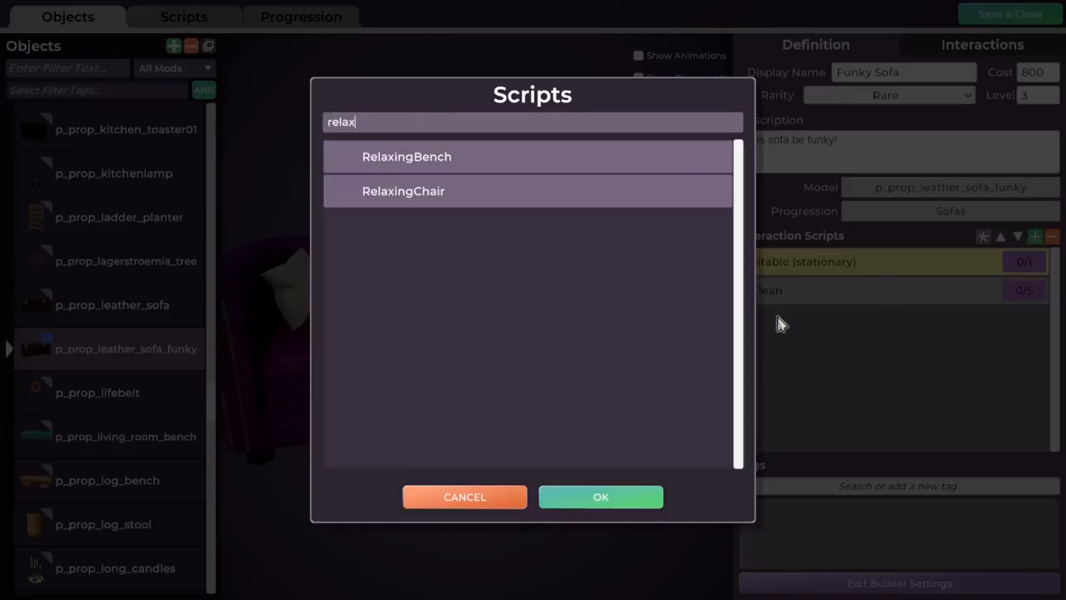
{"action": "left_click", "coordinate": [514, 196]}
{"action": "left_click", "coordinate": [617, 498]}
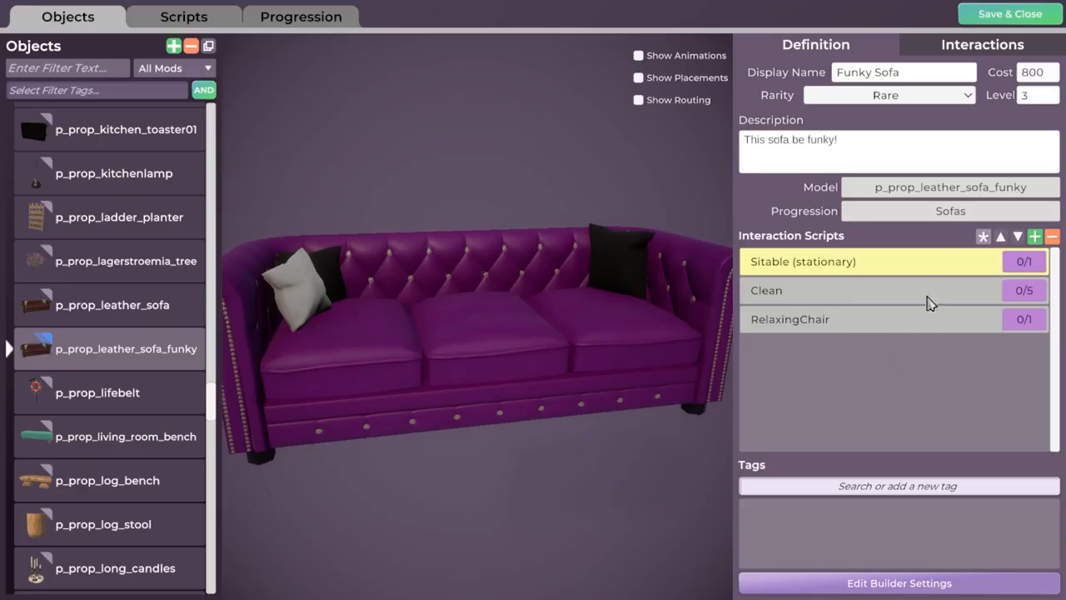
Browse the tags available for the funky sofa and check which tags the original leather sofa uses.
{"action": "left_click_drag", "start_coordinate": [620, 355], "coordinate": [367, 358]}
{"action": "left_click_drag", "start_coordinate": [533, 358], "coordinate": [473, 361]}
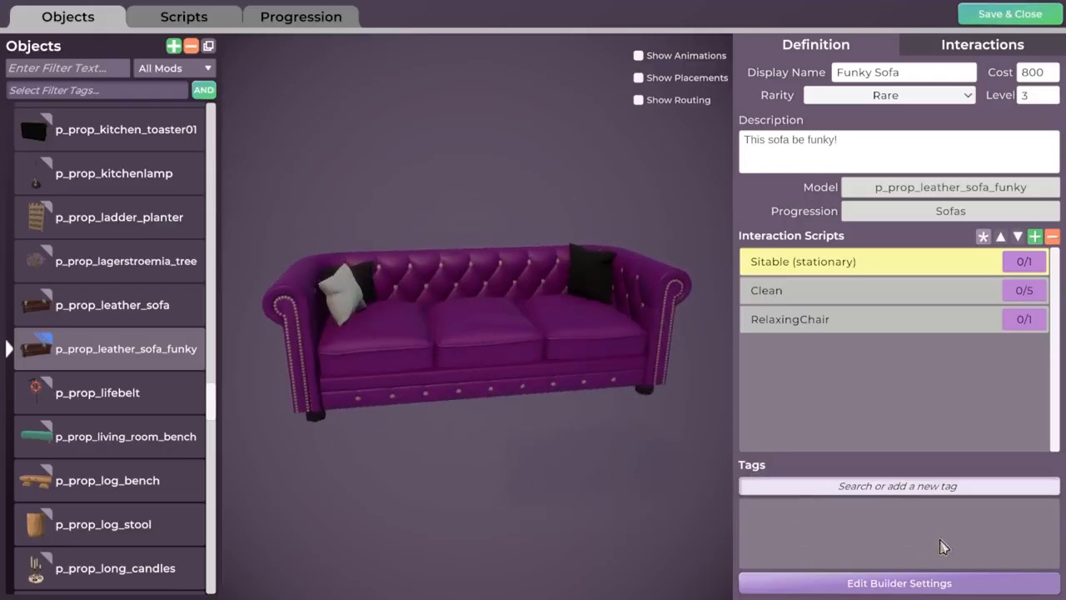
{"action": "left_click", "coordinate": [902, 490]}
{"action": "scroll", "coordinate": [976, 529], "scroll_direction": "down", "scroll_amount": 2}
{"action": "scroll", "coordinate": [945, 564], "scroll_direction": "down", "scroll_amount": 5}
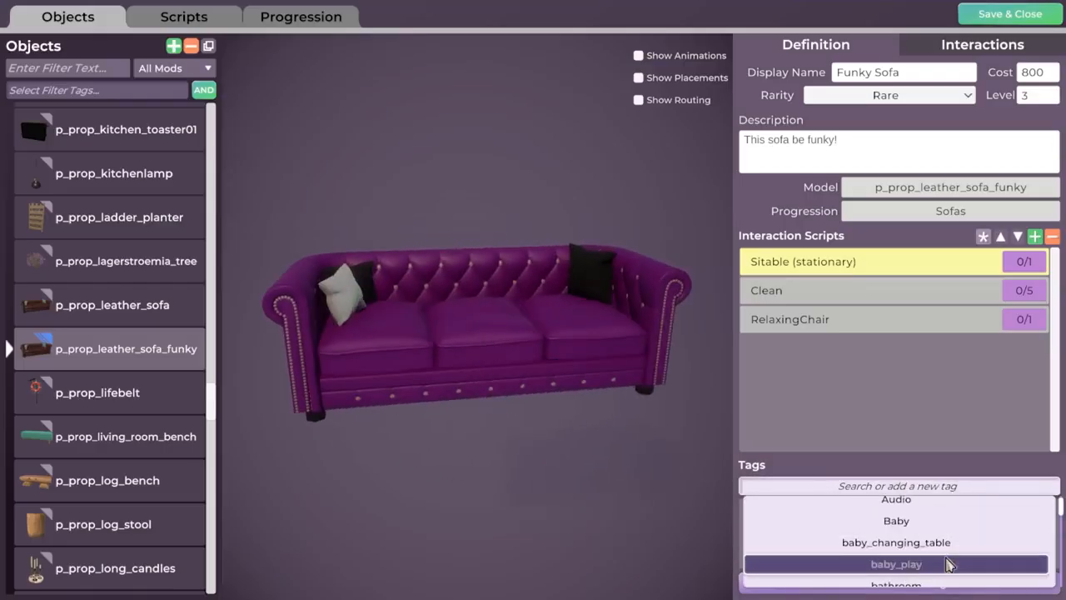
{"action": "left_click", "coordinate": [911, 325]}
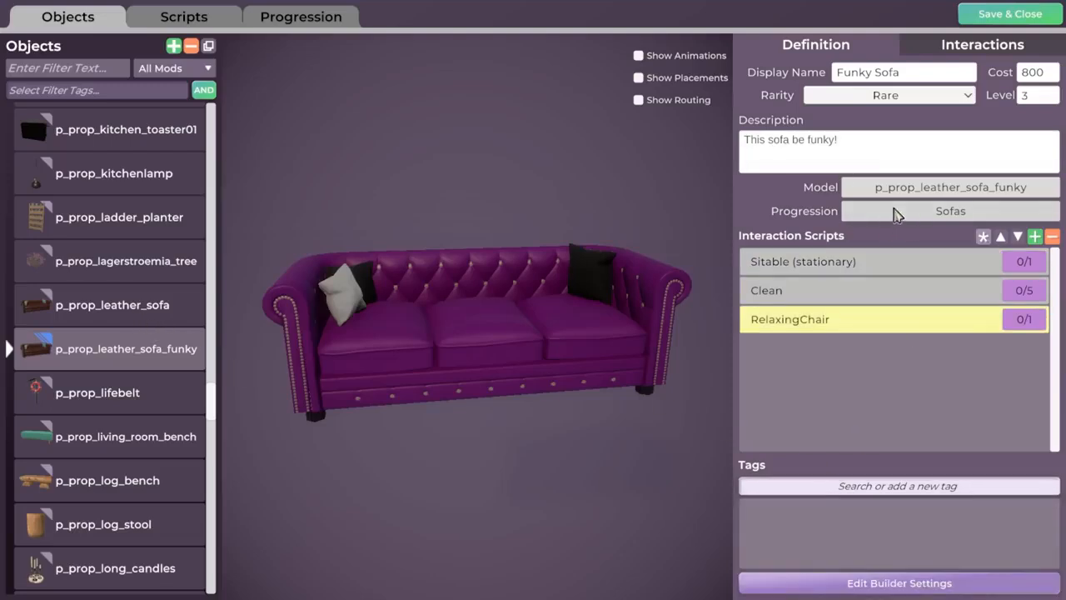
{"action": "left_click", "coordinate": [84, 310]}
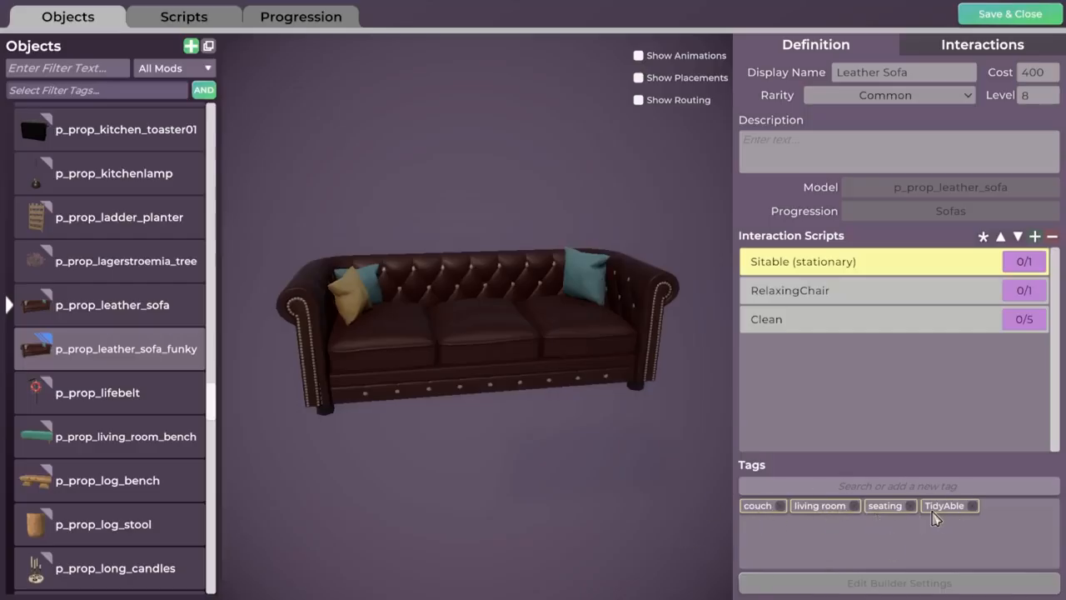
Add the couch and living room tags to the funky sofa.
{"action": "left_click", "coordinate": [85, 351]}
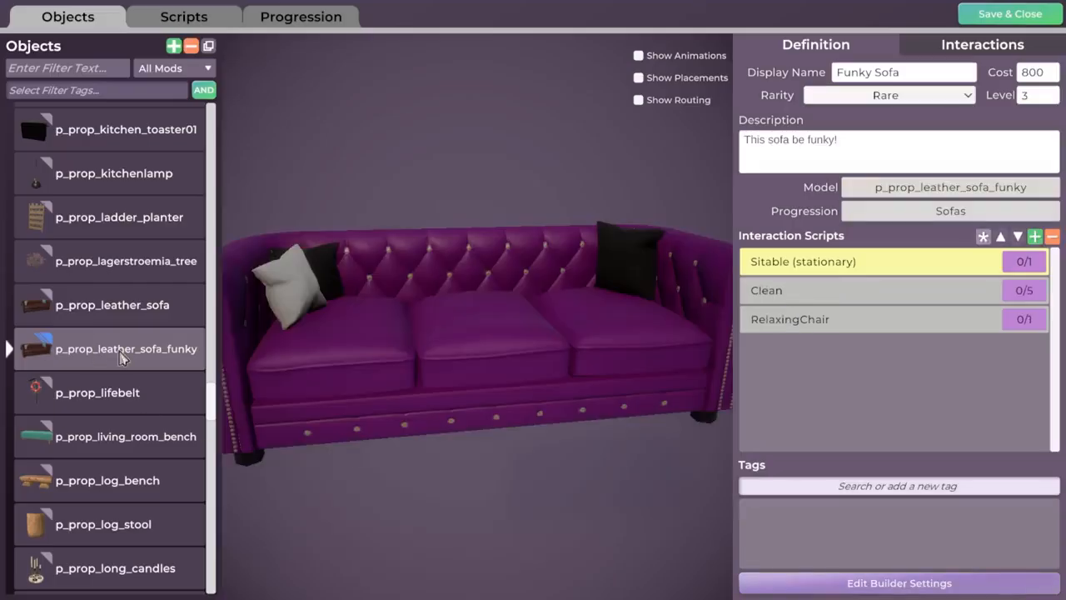
{"action": "left_click", "coordinate": [877, 486]}
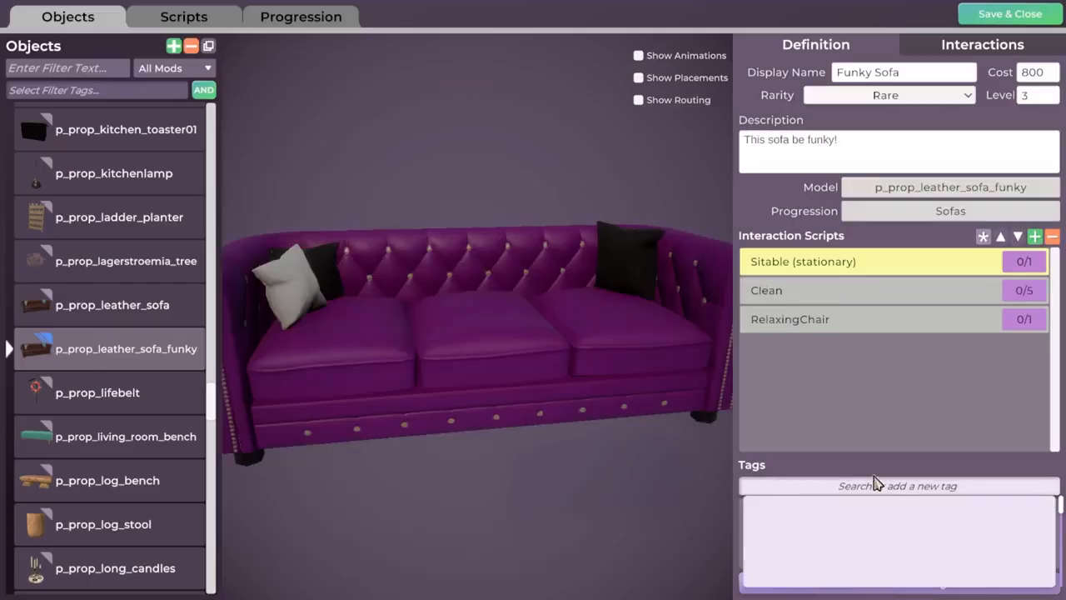
{"action": "type", "text": "couch"}
{"action": "key", "text": "Return"}
{"action": "left_click", "coordinate": [792, 487]}
{"action": "type", "text": "livi"}
{"action": "left_click", "coordinate": [829, 509]}
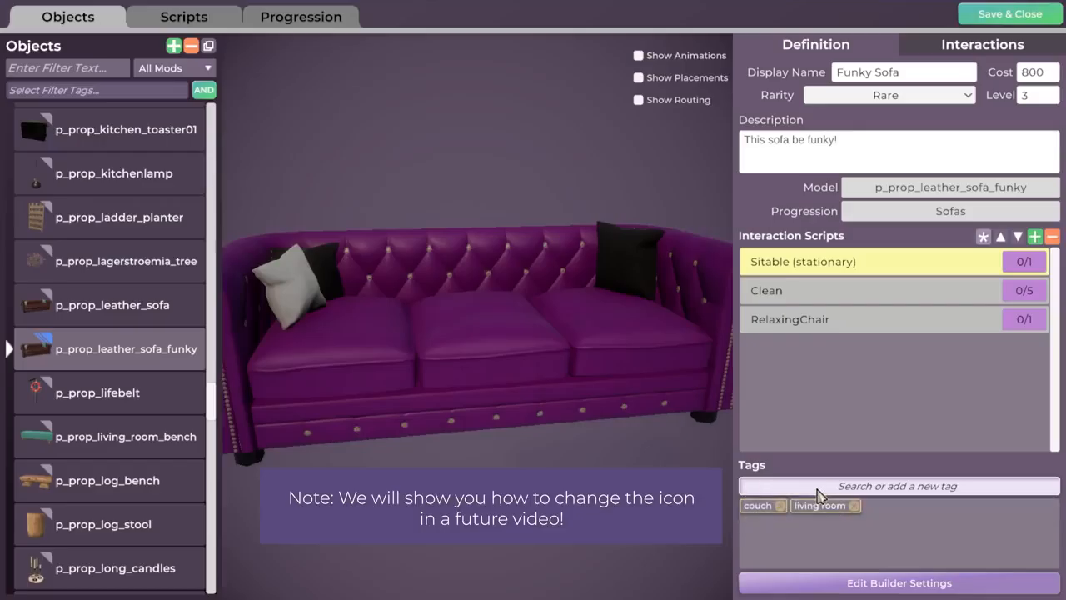
Recheck the original leather sofa's tags and add the seating and TidyAble tags to the funky sofa.
{"action": "left_click", "coordinate": [129, 315]}
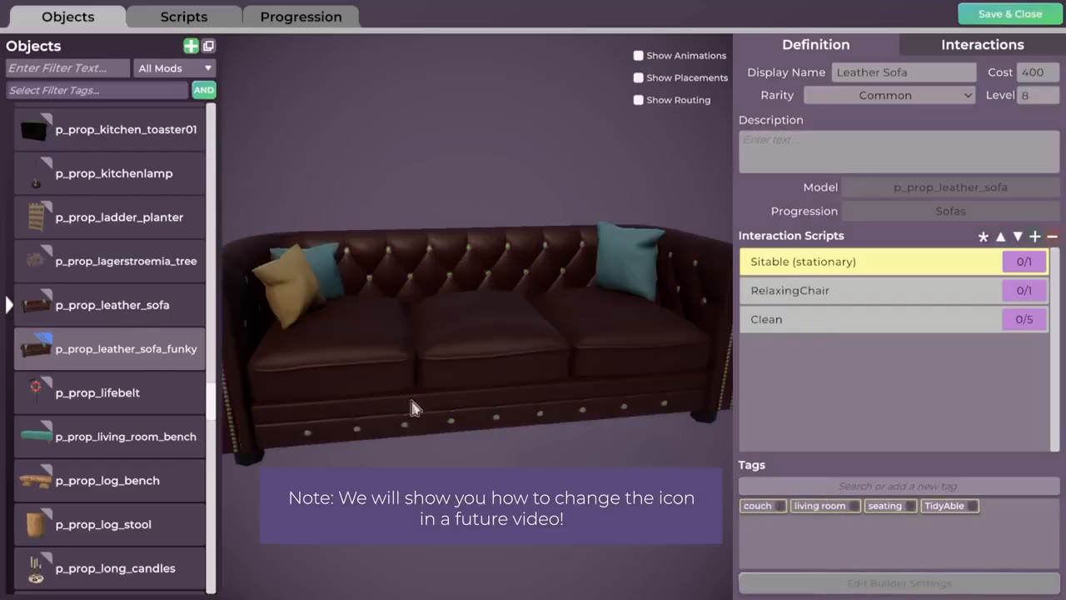
{"action": "left_click", "coordinate": [168, 358]}
{"action": "left_click", "coordinate": [854, 488]}
{"action": "type", "text": "seat"}
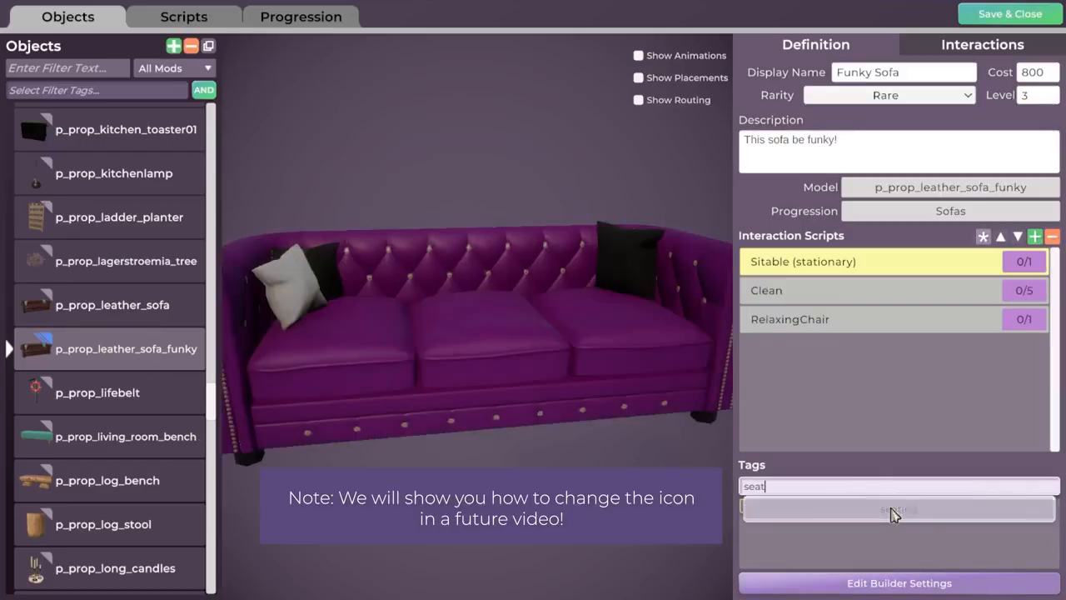
{"action": "left_click", "coordinate": [892, 510]}
{"action": "left_click", "coordinate": [858, 490]}
{"action": "type", "text": "tidy"}
{"action": "left_click", "coordinate": [895, 507]}
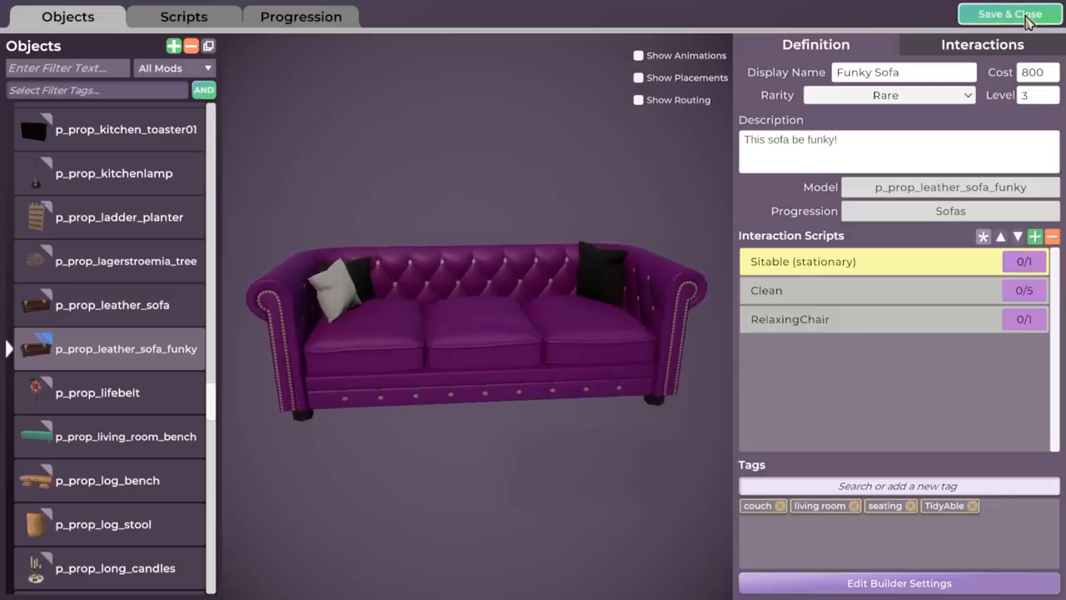
Save and close the object editor, and start a new game in Seaside Haven with the generated character.
{"action": "left_click", "coordinate": [1019, 22]}
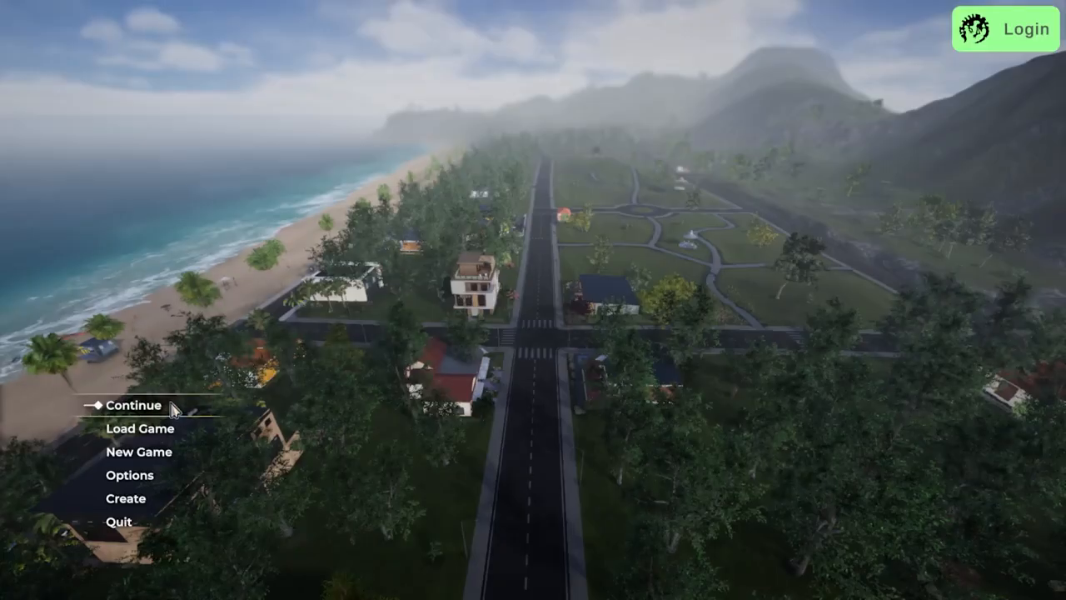
{"action": "left_click", "coordinate": [146, 459]}
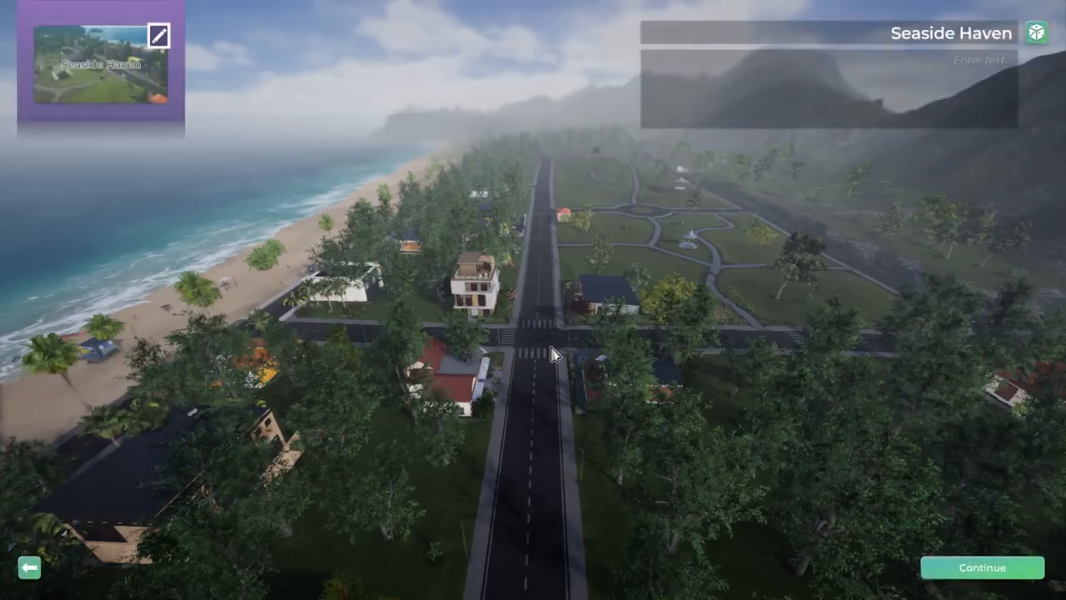
{"action": "left_click", "coordinate": [966, 564]}
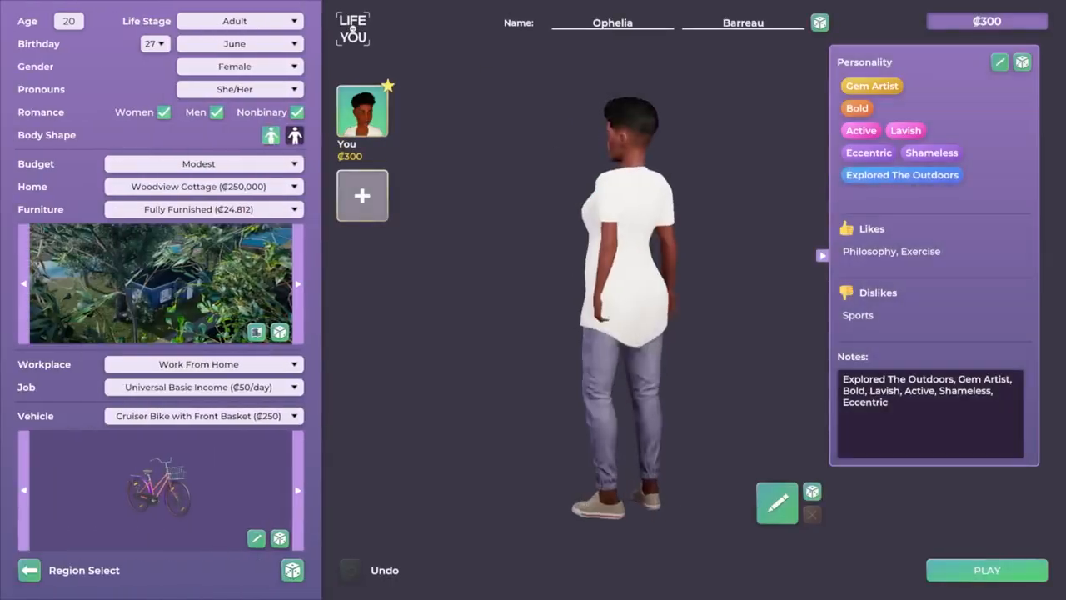
{"action": "left_click", "coordinate": [988, 573]}
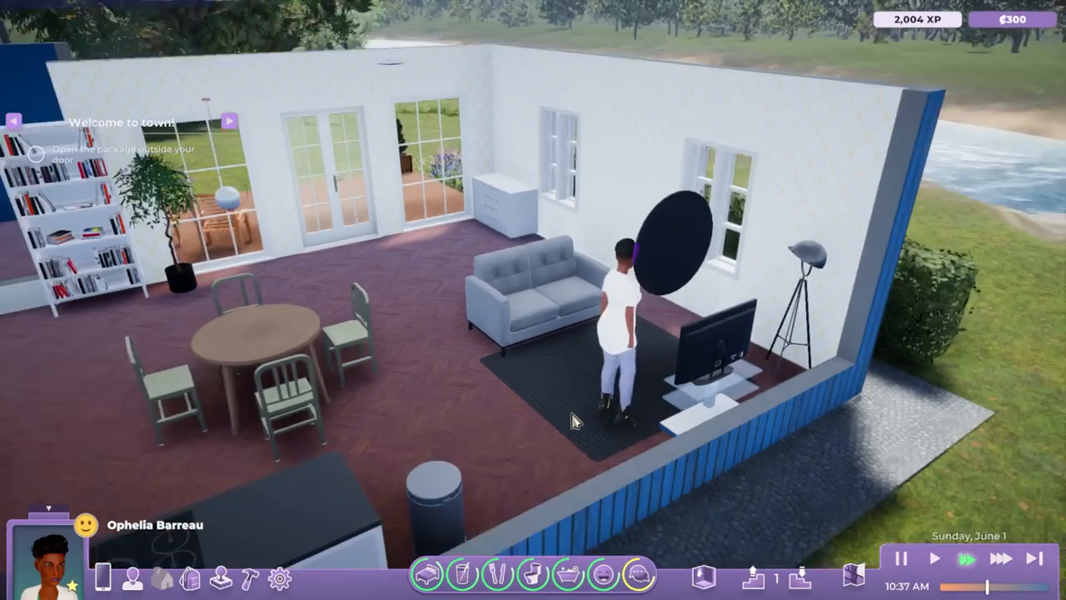
Walk the character from the living room past the bookshelf towards the blue bedroom.
{"action": "scroll", "coordinate": [533, 406], "scroll_direction": "down", "scroll_amount": 3}
{"action": "middle_click_drag", "start_coordinate": [500, 392], "coordinate": [515, 418]}
{"action": "key", "text": "a"}
{"action": "left_click", "coordinate": [161, 332]}
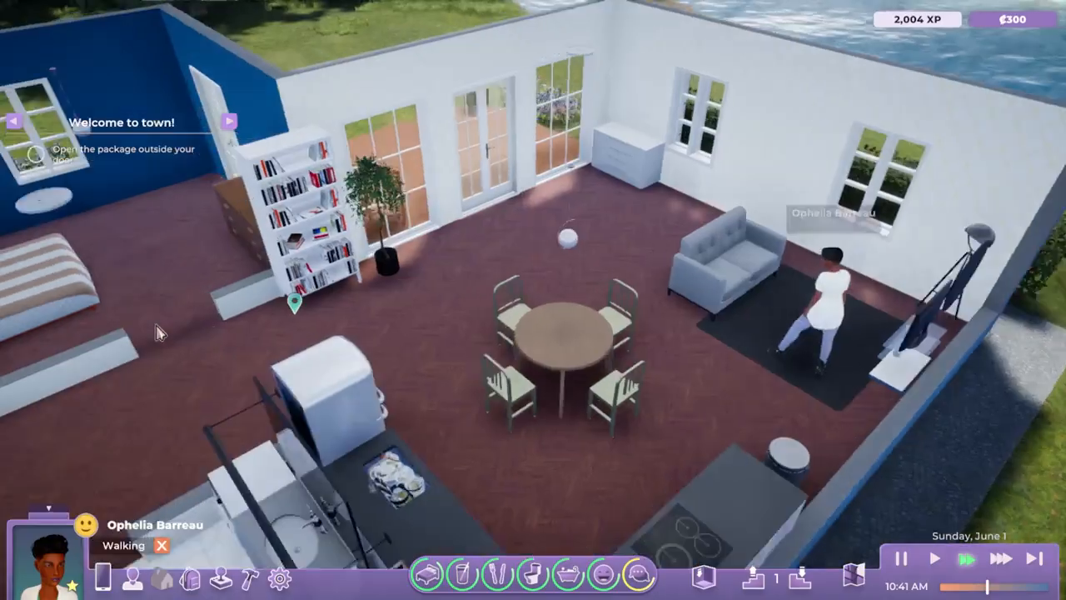
{"action": "left_click", "coordinate": [357, 373]}
{"action": "key", "text": "a"}
{"action": "key", "text": "w"}
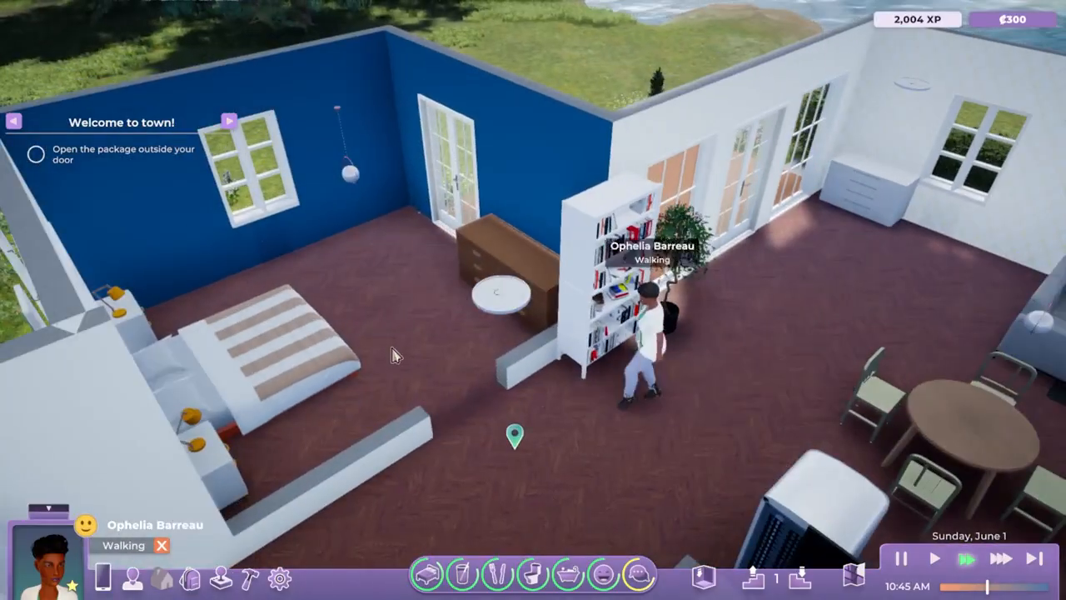
Have the character change clothes at the brown bedroom dresser.
{"action": "middle_click_drag", "start_coordinate": [395, 355], "coordinate": [464, 369]}
{"action": "left_click", "coordinate": [562, 312]}
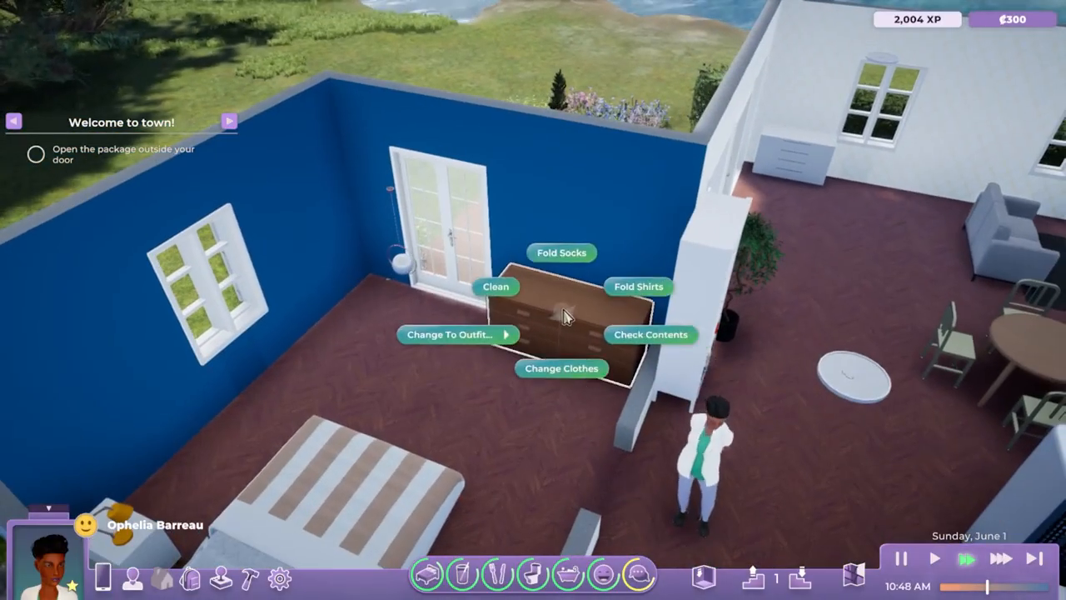
{"action": "left_click", "coordinate": [562, 368]}
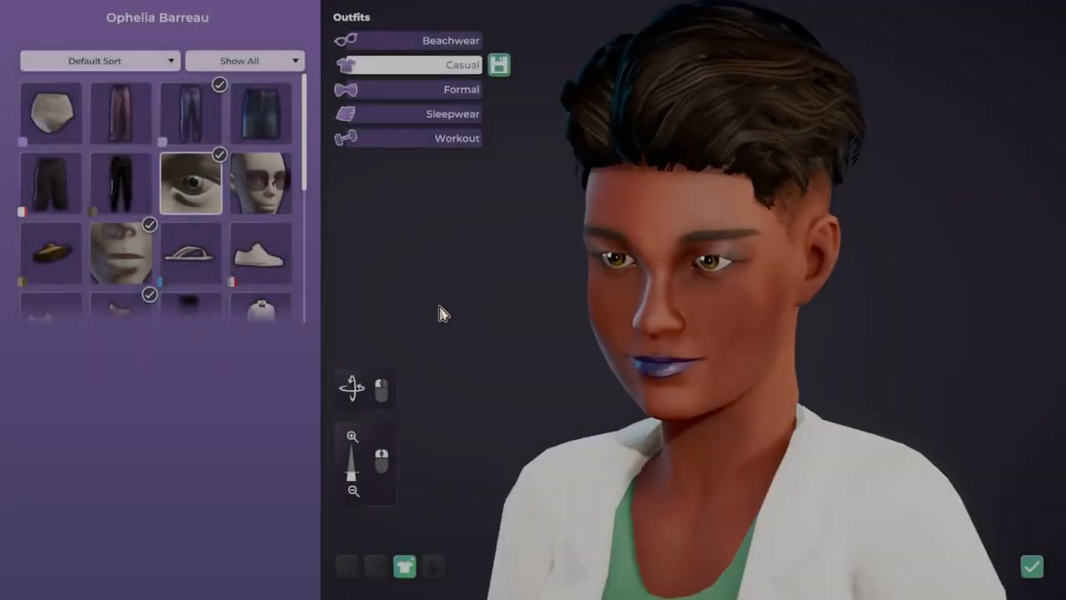
Put the draped sleeveless top on the character's Casual outfit and apply its magenta, white and purple color preset.
{"action": "scroll", "coordinate": [55, 210], "scroll_direction": "down", "scroll_amount": 10}
{"action": "left_click", "coordinate": [55, 210]}
{"action": "left_click", "coordinate": [121, 340]}
{"action": "scroll", "coordinate": [236, 241], "scroll_direction": "up", "scroll_amount": 5}
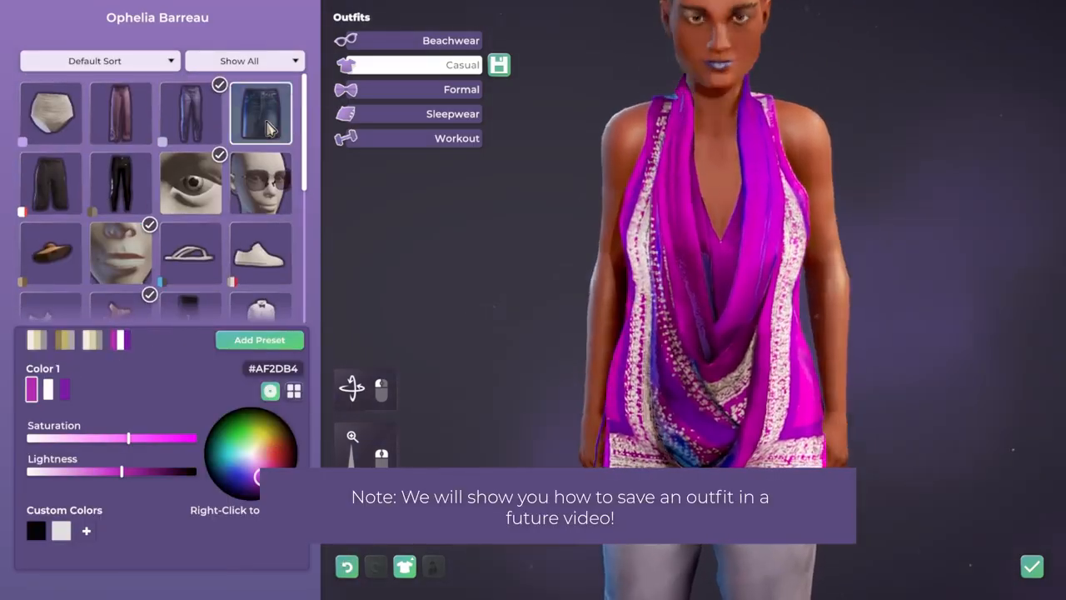
Add the short stitched skirt and the heeled ankle boots in their grey and magenta preset to the Casual outfit, and confirm the outfit.
{"action": "left_click", "coordinate": [261, 120]}
{"action": "scroll", "coordinate": [188, 163], "scroll_direction": "down", "scroll_amount": 2}
{"action": "left_click", "coordinate": [189, 140]}
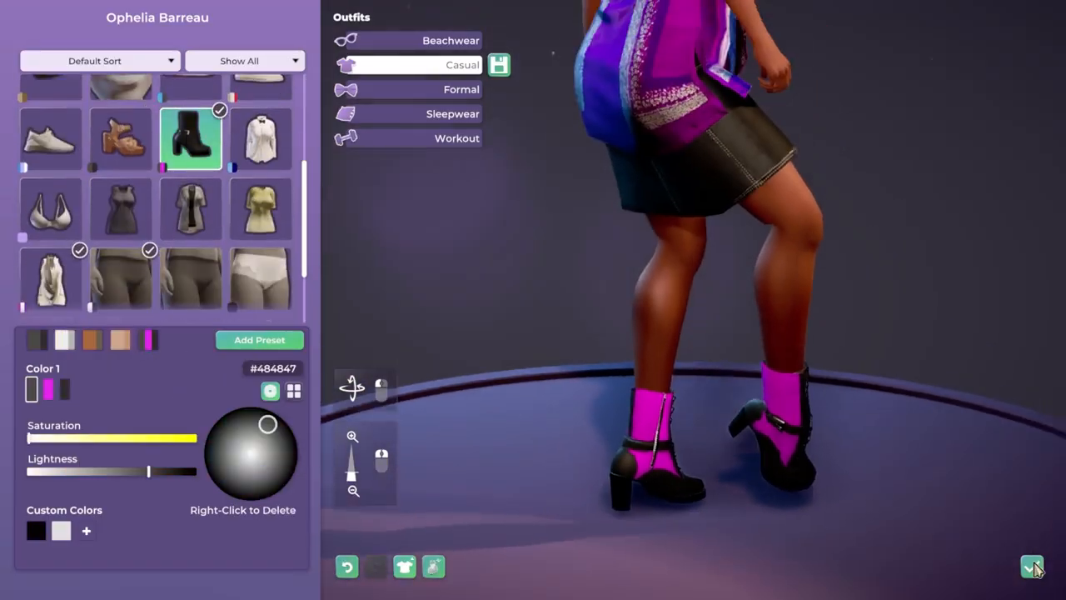
{"action": "left_click", "coordinate": [1033, 567]}
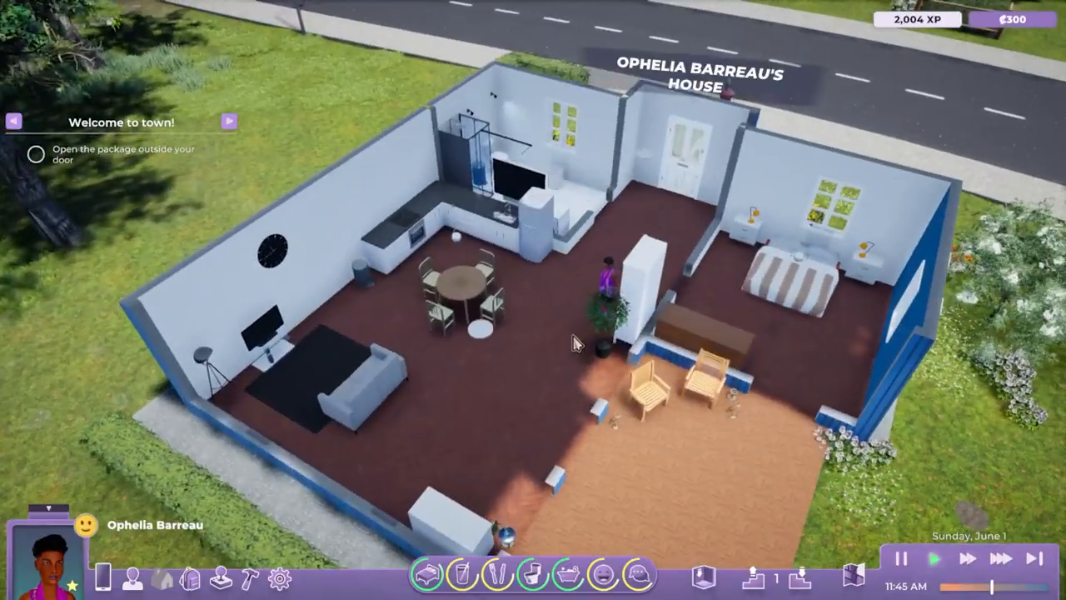
Enter build mode on the house and search the furniture catalog of all rooms for "funk".
{"action": "middle_click_drag", "start_coordinate": [573, 343], "coordinate": [369, 421]}
{"action": "scroll", "coordinate": [619, 409], "scroll_direction": "up", "scroll_amount": 4}
{"action": "middle_click_drag", "start_coordinate": [619, 409], "coordinate": [516, 412]}
{"action": "key", "text": "a"}
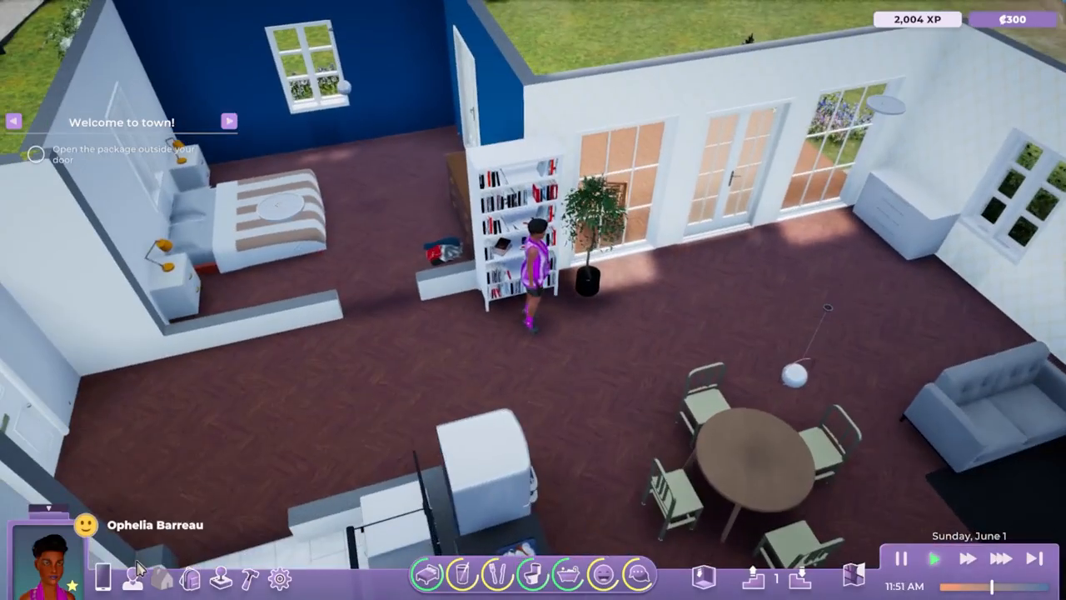
{"action": "left_click", "coordinate": [250, 581]}
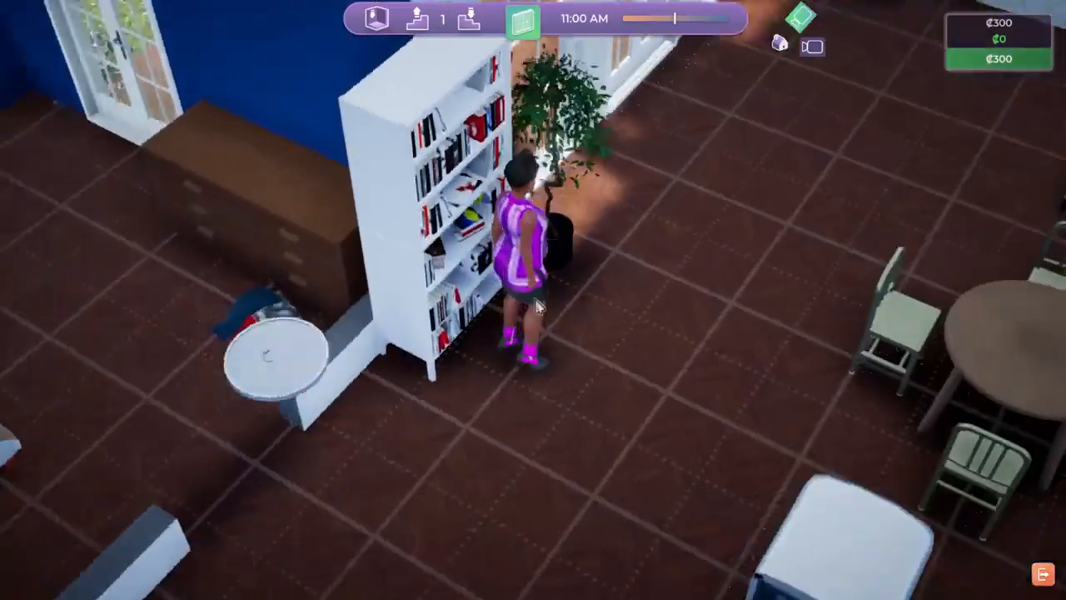
{"action": "scroll", "coordinate": [638, 311], "scroll_direction": "down", "scroll_amount": 5}
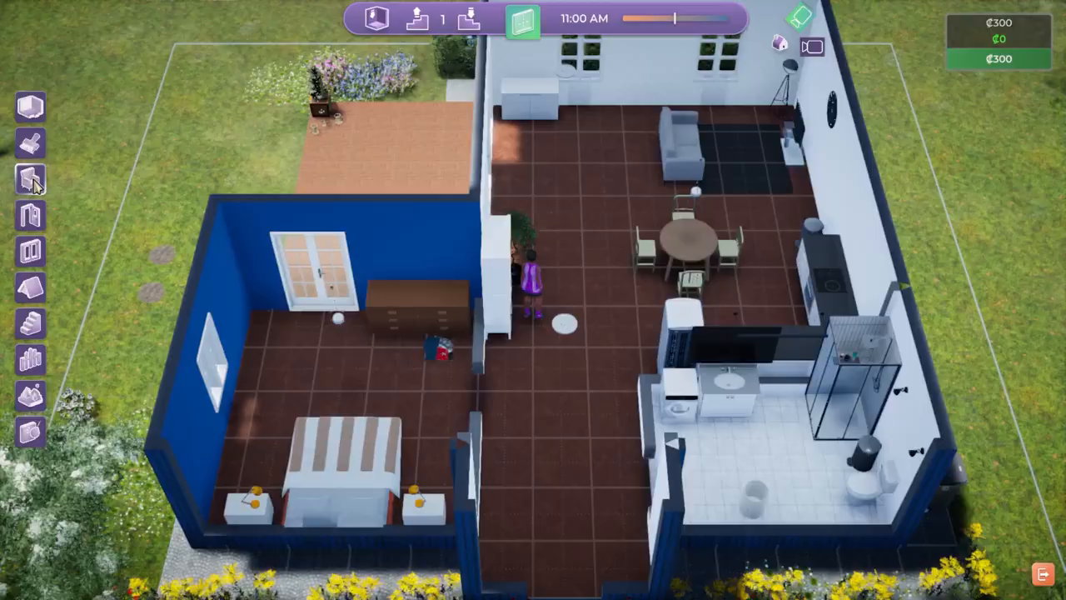
{"action": "left_click", "coordinate": [30, 180]}
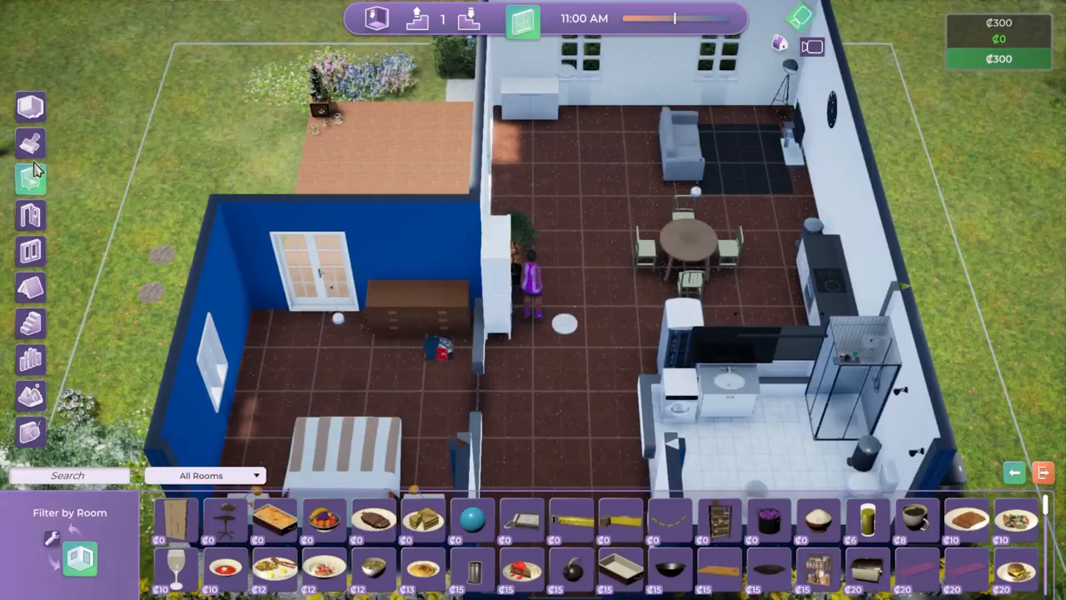
{"action": "left_click", "coordinate": [193, 477]}
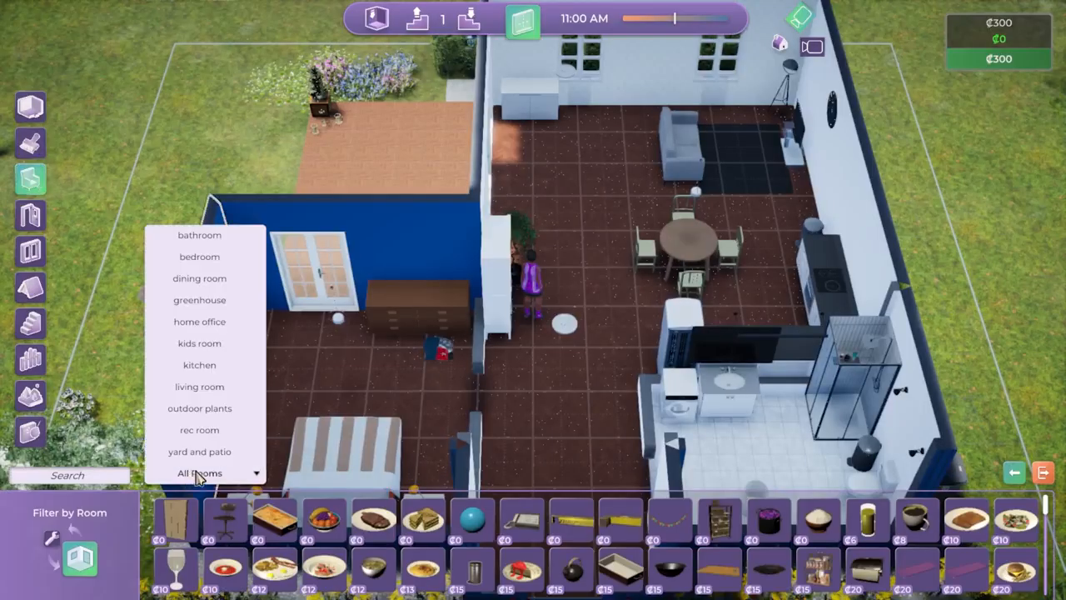
{"action": "left_click", "coordinate": [55, 482]}
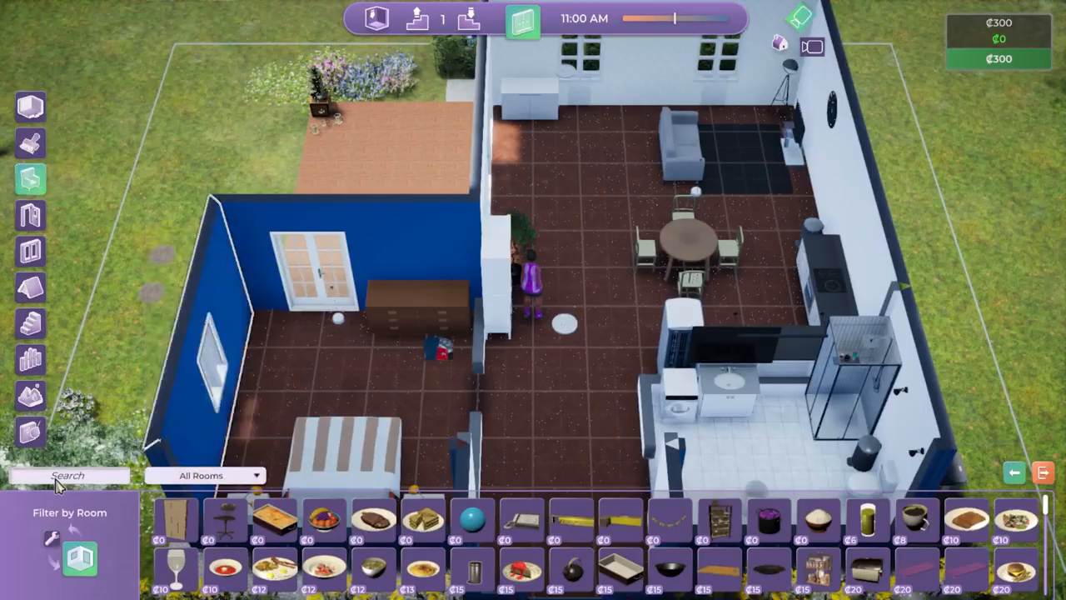
{"action": "type", "text": "funk"}
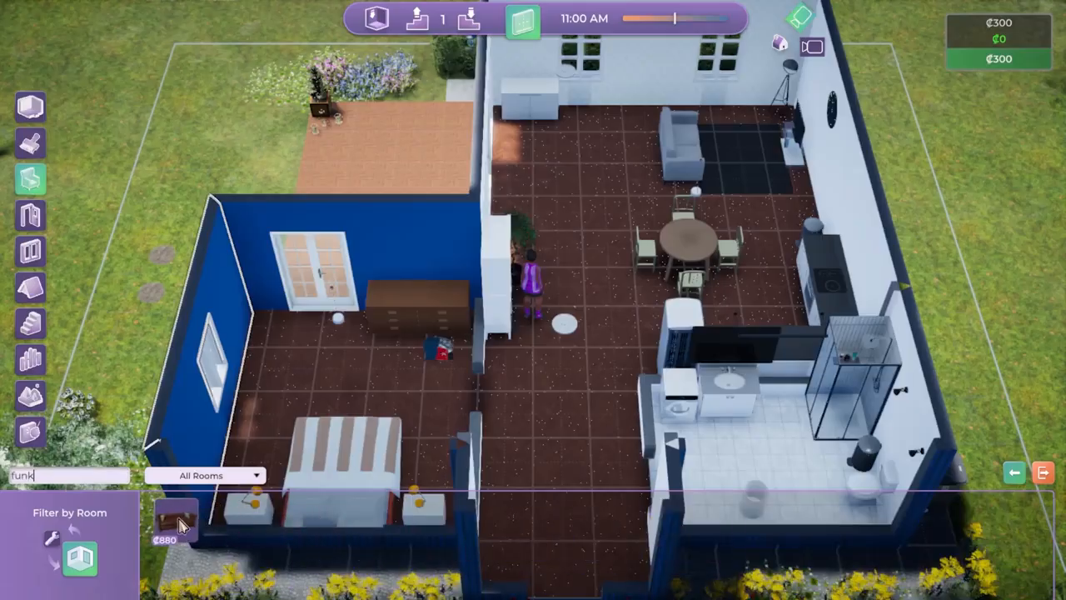
Place the Funky Sofa in the living room between the patio windows and the grey couch, rotated to face the television.
{"action": "mouse_move", "coordinate": [182, 522]}
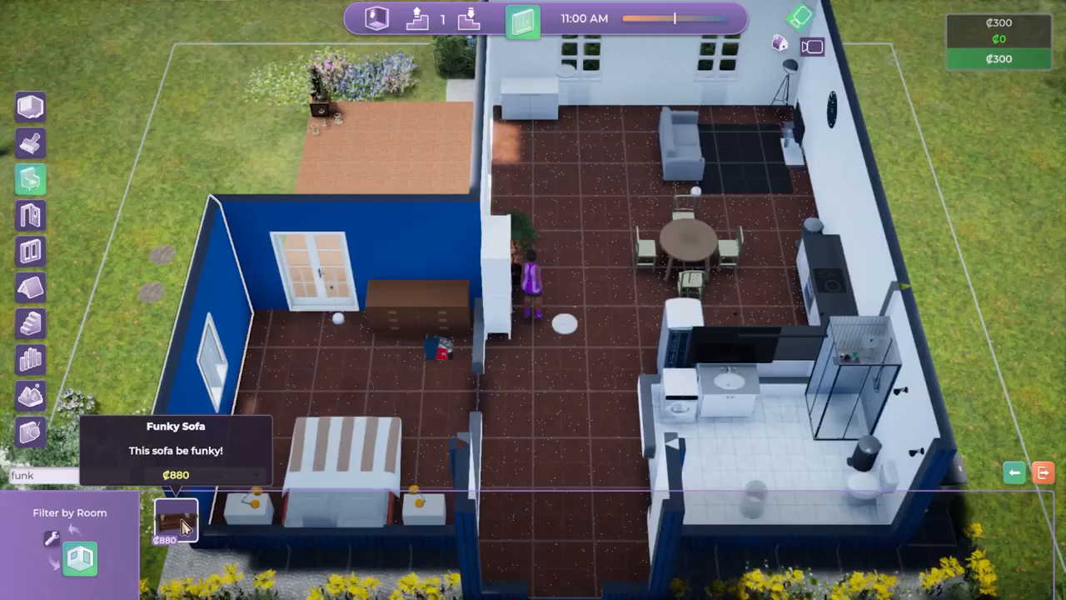
{"action": "left_click", "coordinate": [179, 521]}
{"action": "right_click", "coordinate": [607, 187]}
{"action": "key", "text": "d"}
{"action": "key", "text": "w"}
{"action": "right_click", "coordinate": [530, 332]}
{"action": "right_click", "coordinate": [431, 367]}
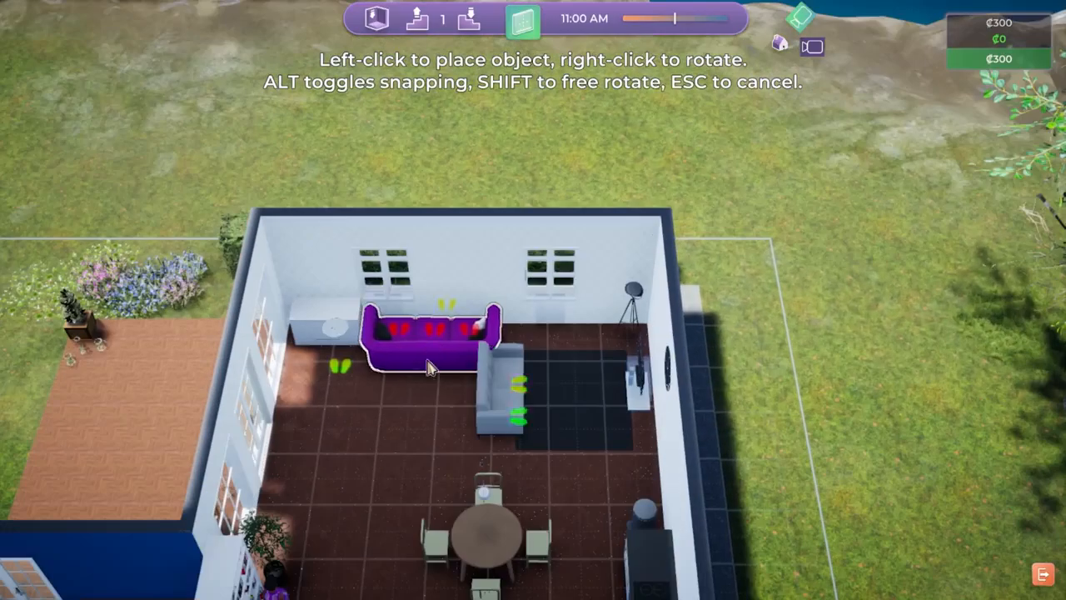
{"action": "right_click", "coordinate": [390, 413]}
{"action": "right_click", "coordinate": [373, 431]}
{"action": "right_click", "coordinate": [370, 440]}
{"action": "right_click", "coordinate": [364, 444]}
{"action": "left_click", "coordinate": [372, 449]}
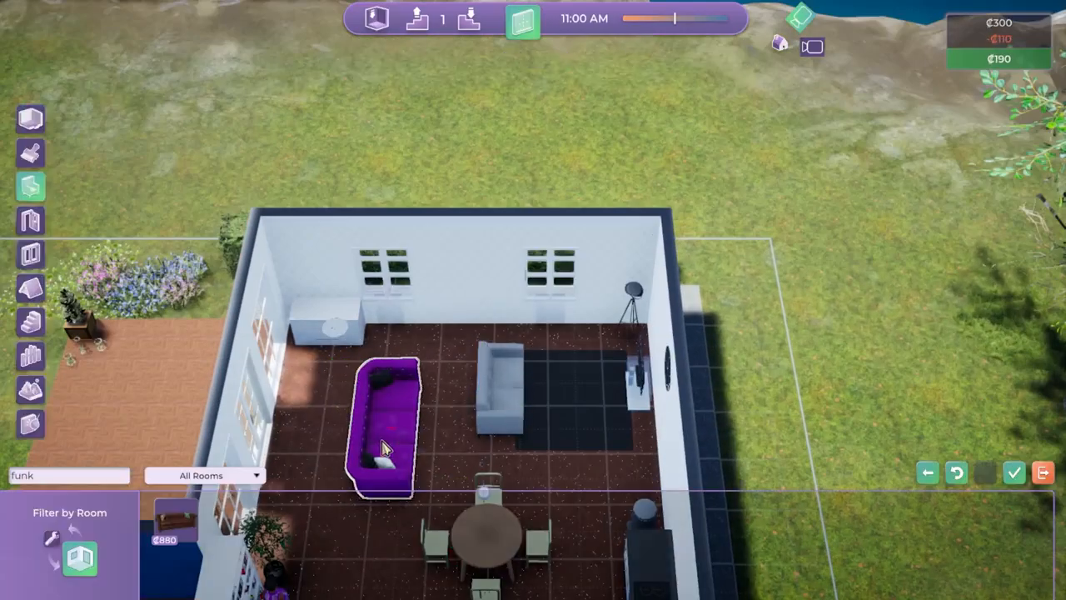
Sell the grey two-seat couch beside the black rug in the living room.
{"action": "left_click", "coordinate": [497, 401]}
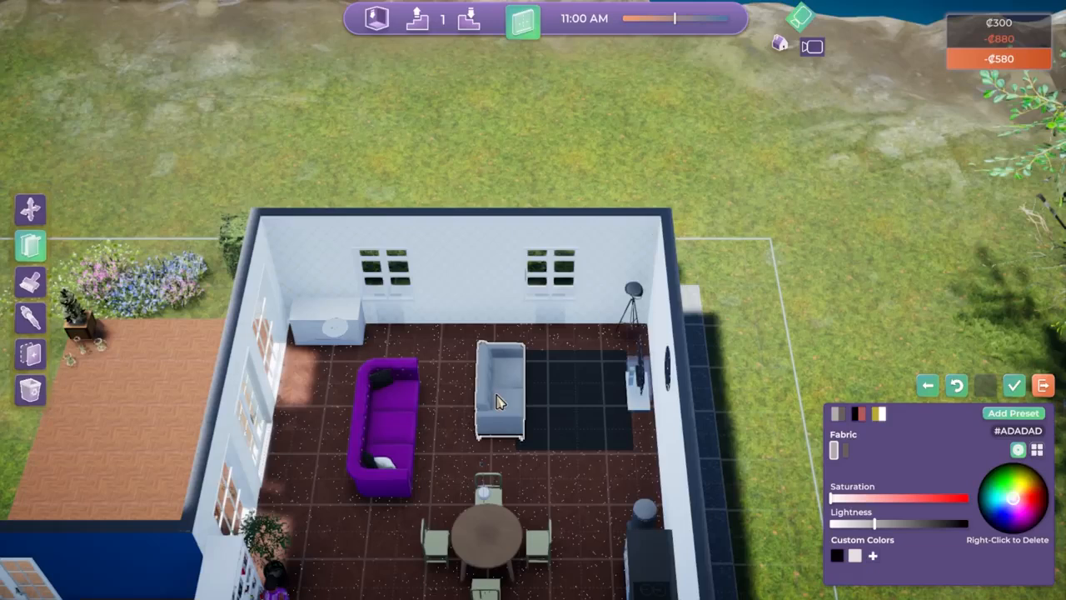
{"action": "left_click", "coordinate": [37, 393]}
{"action": "left_click", "coordinate": [140, 305]}
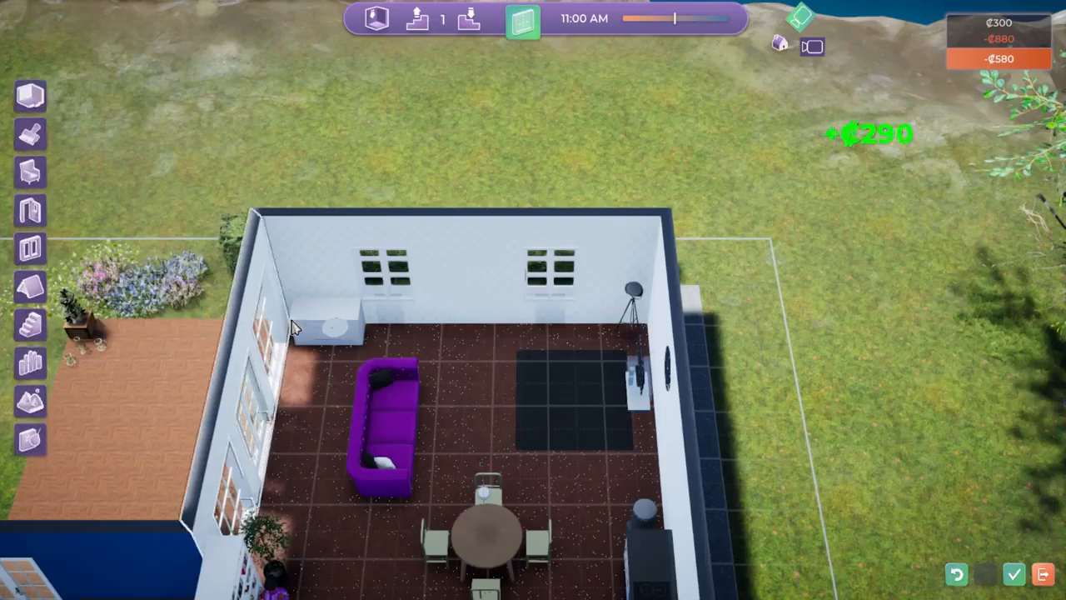
Move the purple Funky Sofa to the edge of the black rug, facing the television.
{"action": "left_click", "coordinate": [386, 446]}
{"action": "left_click", "coordinate": [403, 436]}
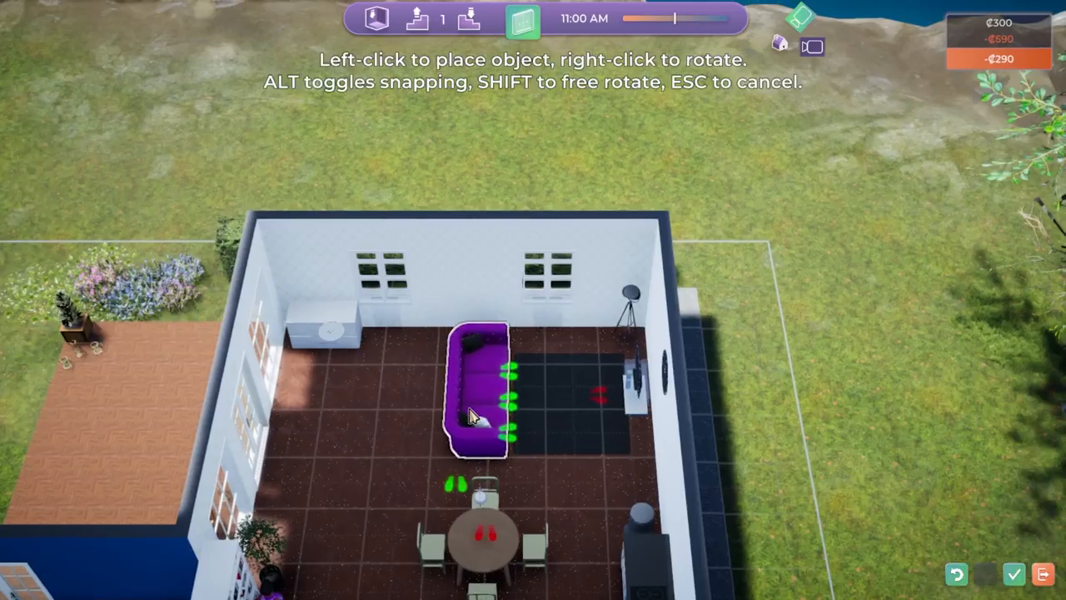
{"action": "left_click", "coordinate": [473, 418]}
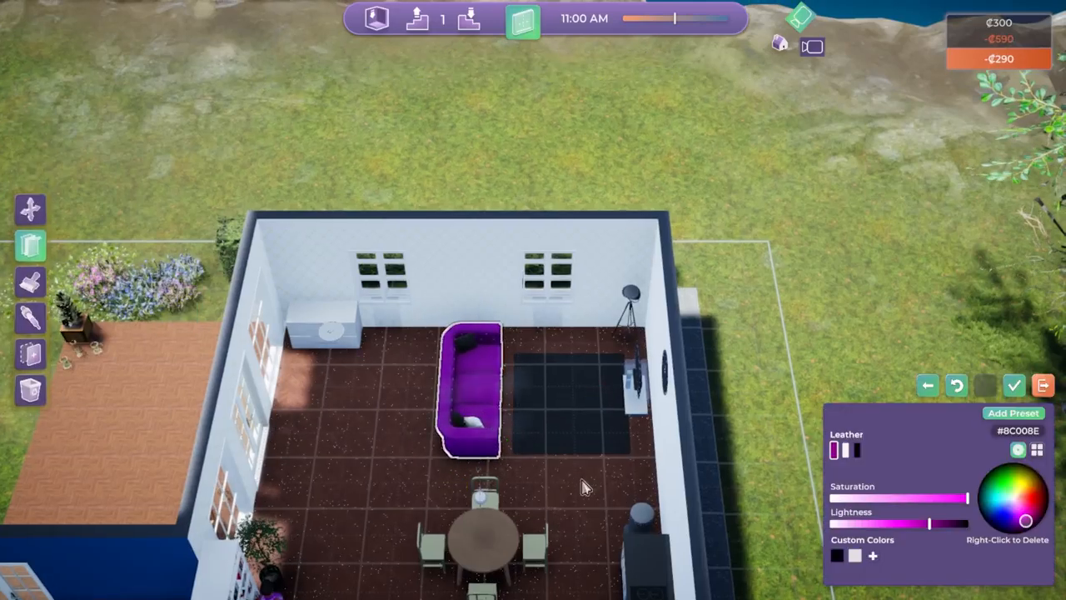
Save the building changes and return to live mode.
{"action": "key", "text": "d"}
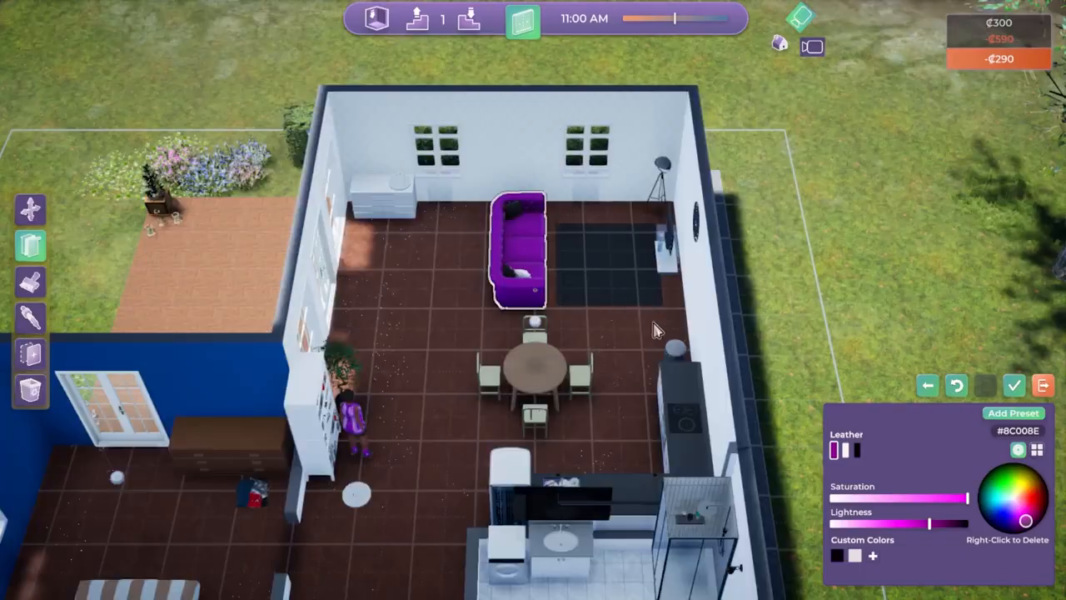
{"action": "left_click", "coordinate": [1043, 386]}
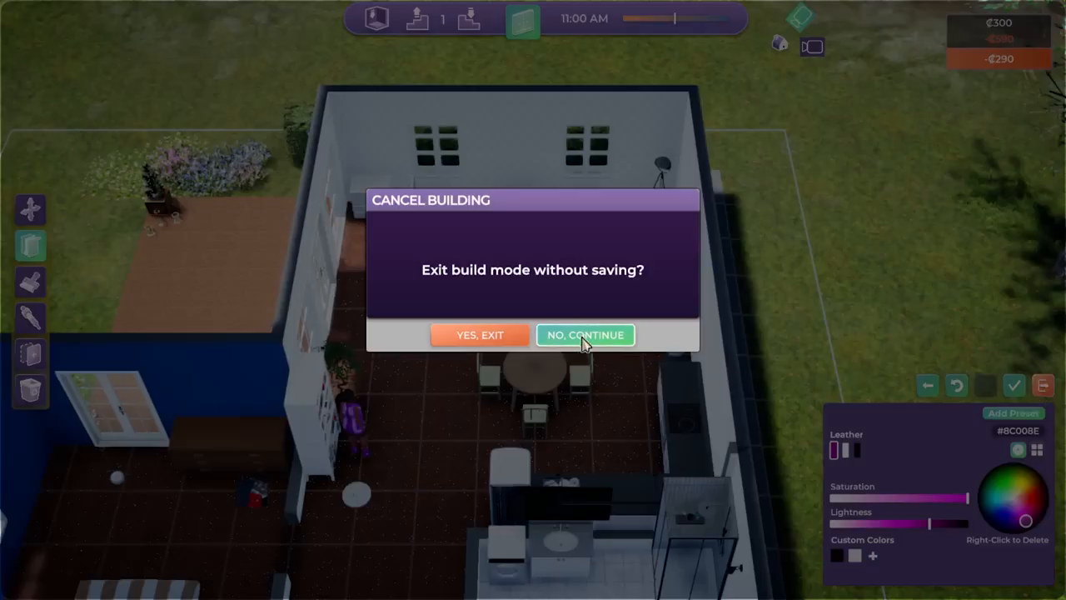
{"action": "left_click", "coordinate": [586, 336]}
{"action": "left_click", "coordinate": [1014, 385]}
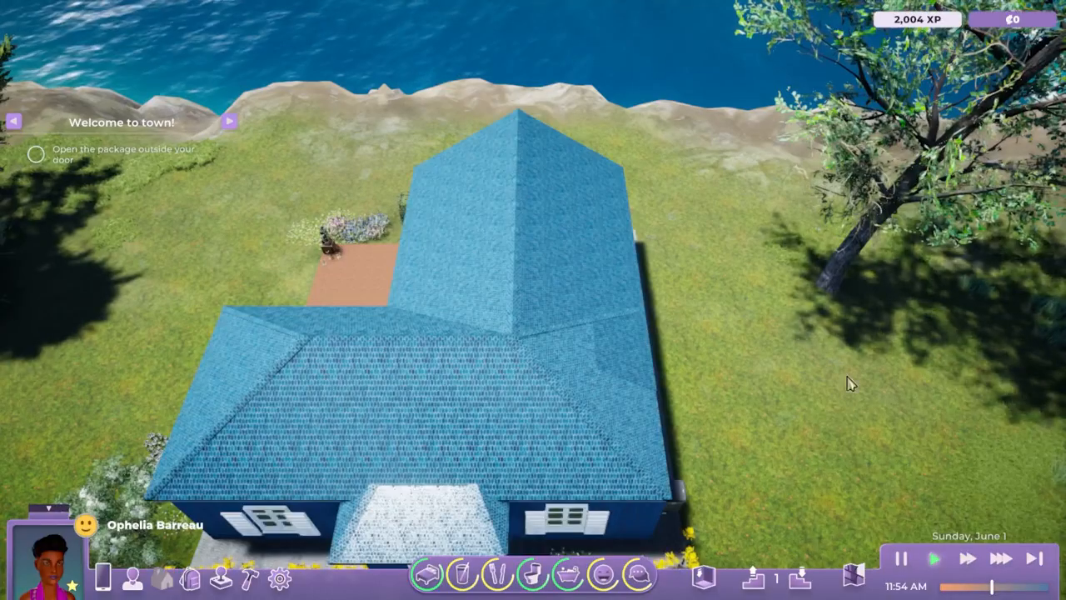
Walk the character from the bookshelf to the floor beside the black rug in the living room.
{"action": "scroll", "coordinate": [512, 374], "scroll_direction": "up", "scroll_amount": 5}
{"action": "middle_click_drag", "start_coordinate": [647, 361], "coordinate": [494, 347]}
{"action": "left_click", "coordinate": [676, 489]}
{"action": "key", "text": "d"}
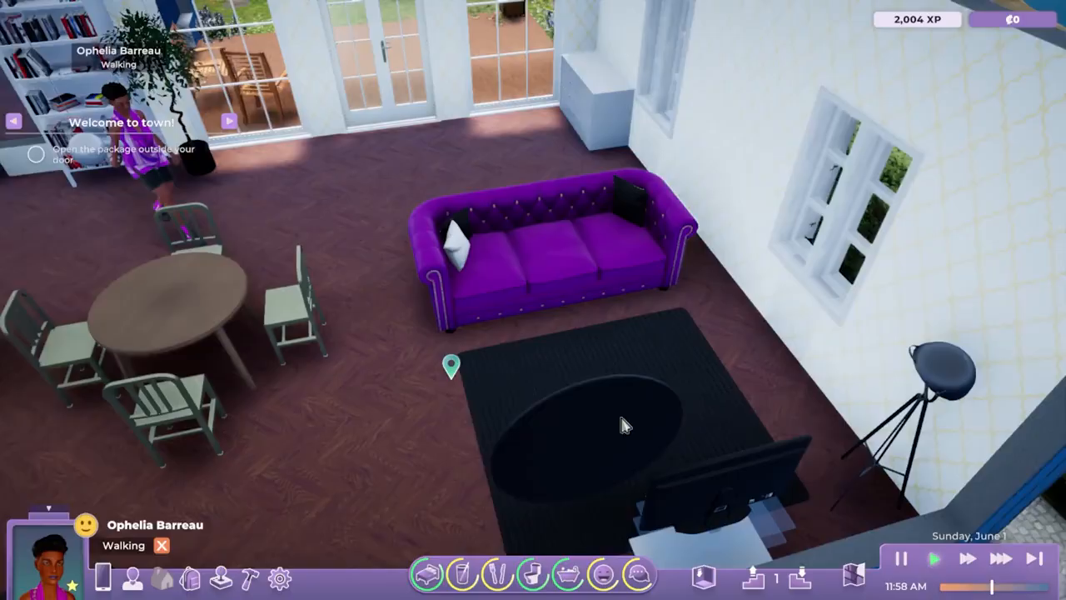
Have the character relax on the purple Funky Sofa.
{"action": "left_click", "coordinate": [478, 250]}
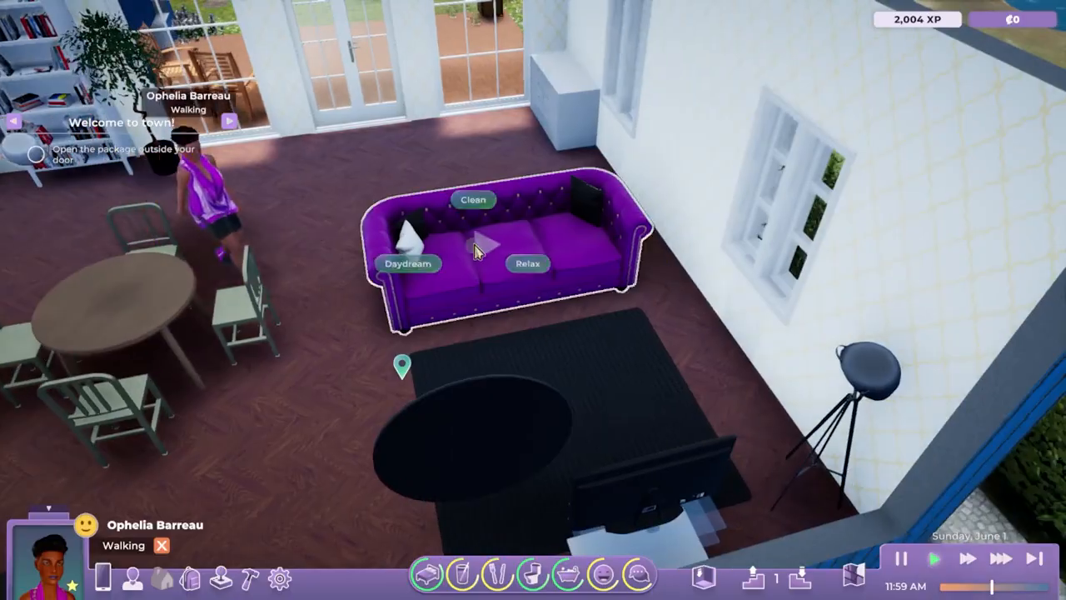
{"action": "left_click", "coordinate": [529, 264]}
{"action": "mouse_move", "coordinate": [528, 262]}
{"action": "middle_mouse_down"}
{"action": "mouse_move", "coordinate": [429, 400]}
{"action": "mouse_move", "coordinate": [509, 438]}
{"action": "middle_mouse_up"}
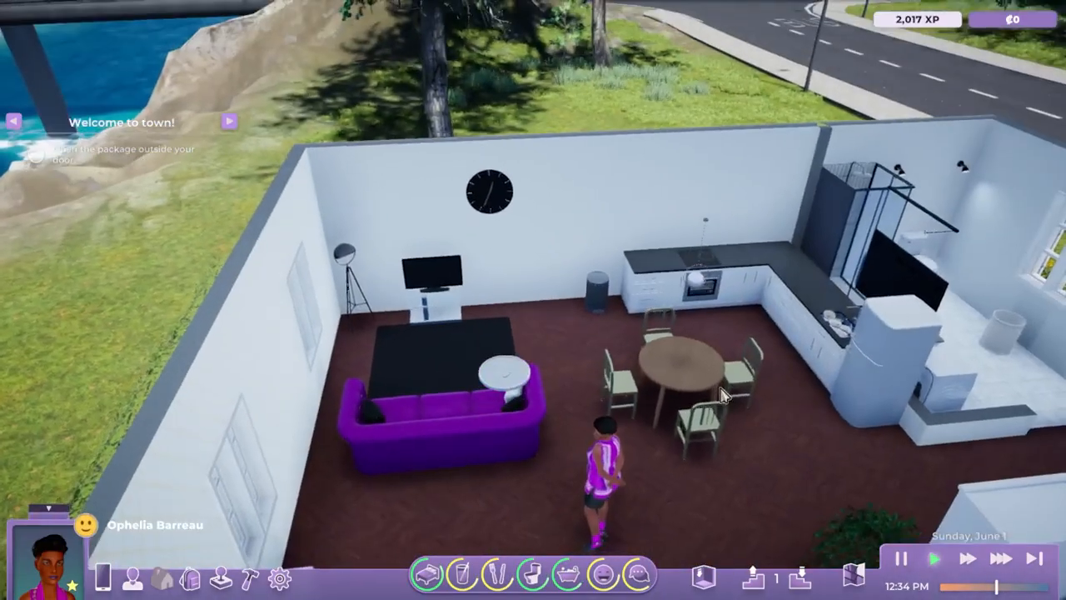
{"action": "middle_click_drag", "start_coordinate": [723, 396], "coordinate": [729, 457]}
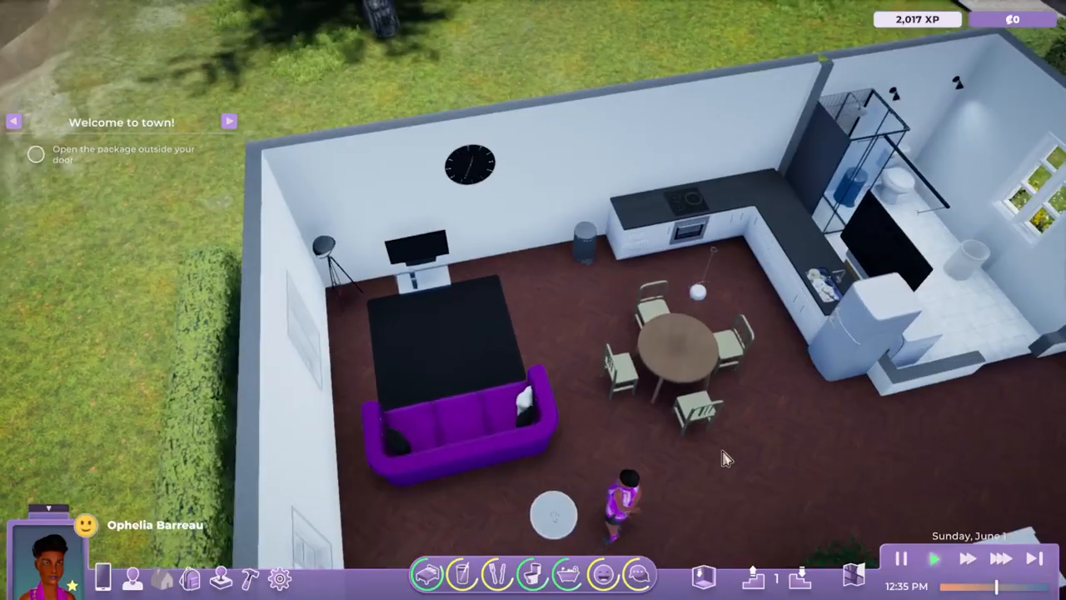
{"action": "scroll", "coordinate": [820, 449], "scroll_direction": "down", "scroll_amount": 2}
{"action": "middle_click_drag", "start_coordinate": [821, 450], "coordinate": [546, 372]}
{"action": "key", "text": "a"}
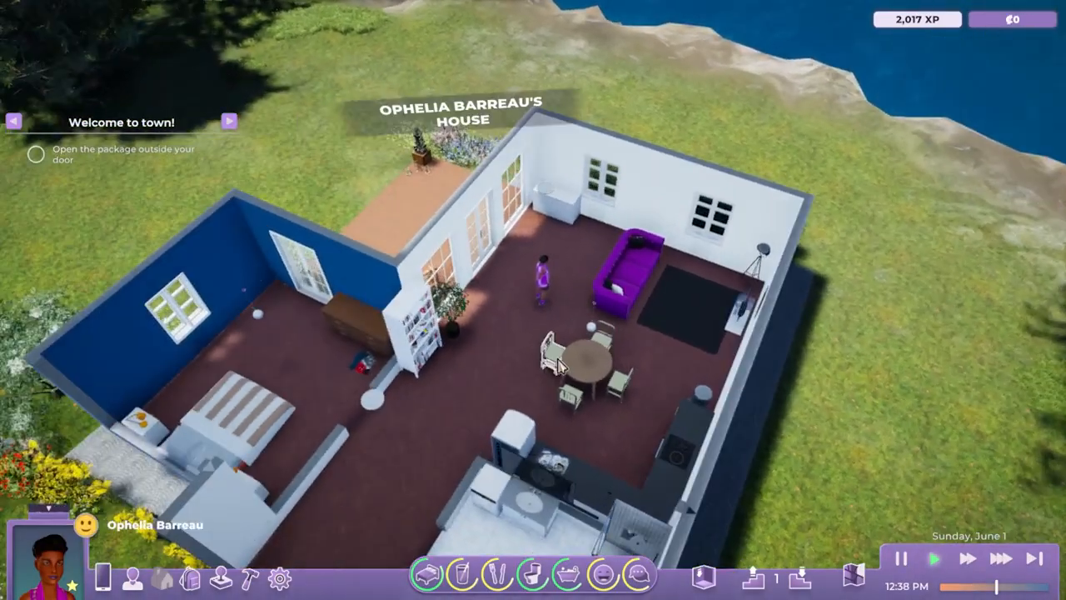
{"action": "key", "text": "d"}
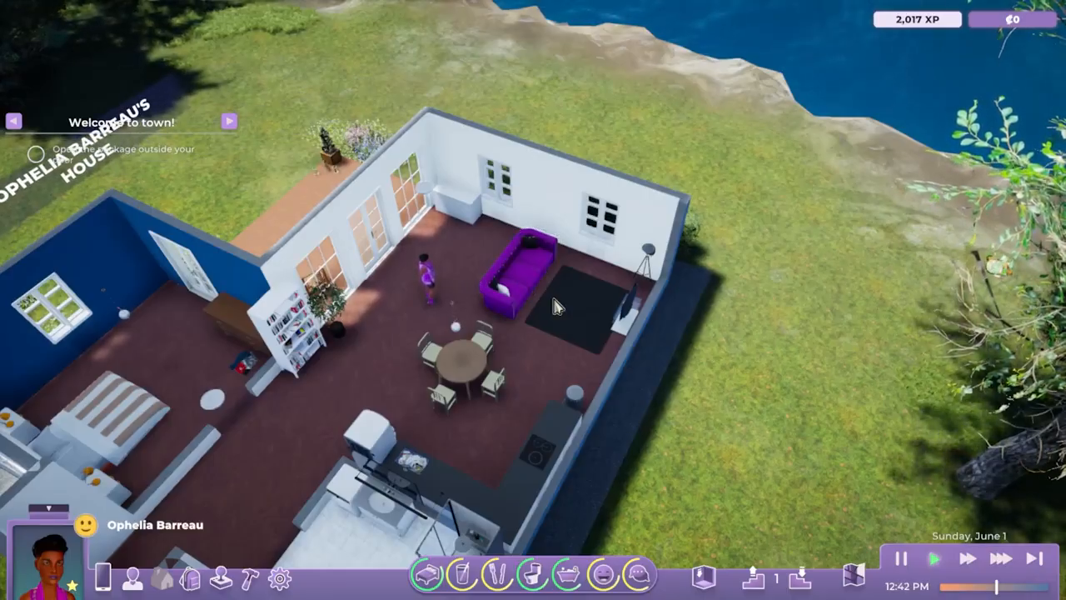
{"action": "middle_click_drag", "start_coordinate": [374, 392], "coordinate": [431, 366]}
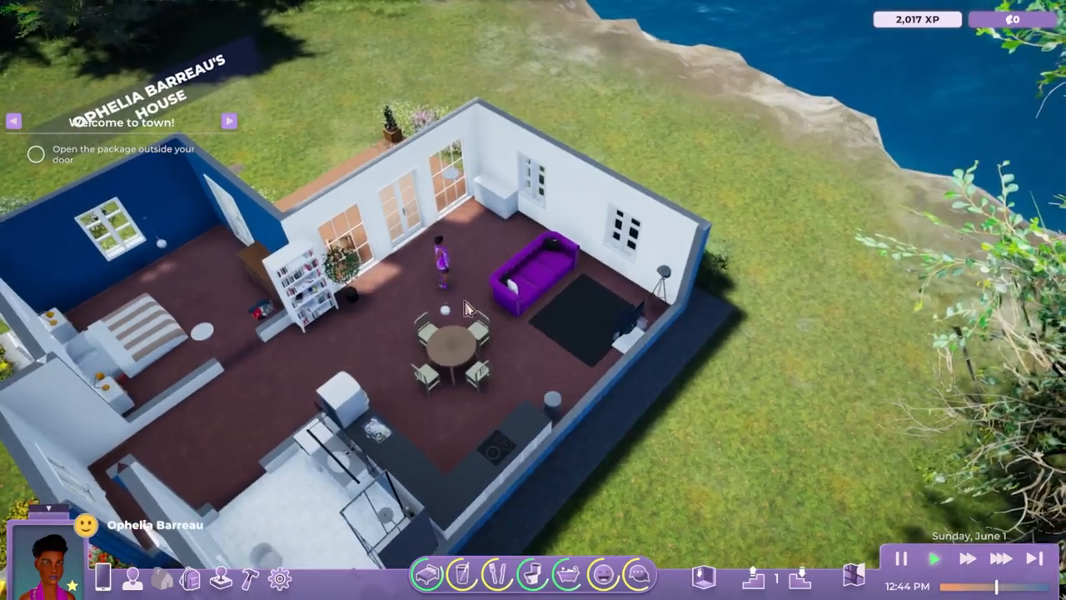
Enter Live Edit Mode and filter the placeable objects by "funk".
{"action": "key", "text": "Escape"}
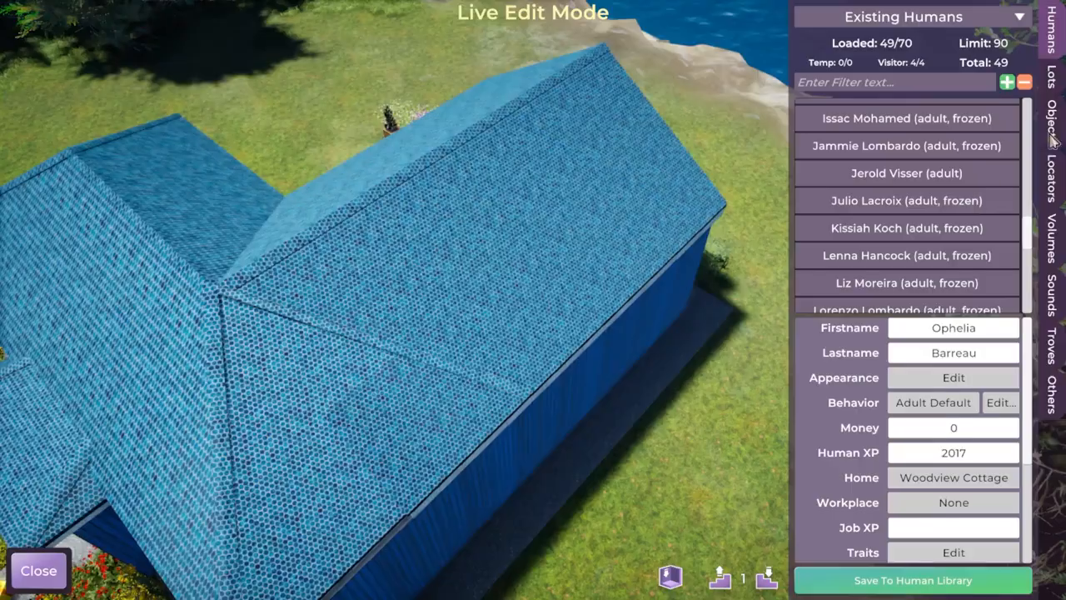
{"action": "left_click", "coordinate": [1052, 123]}
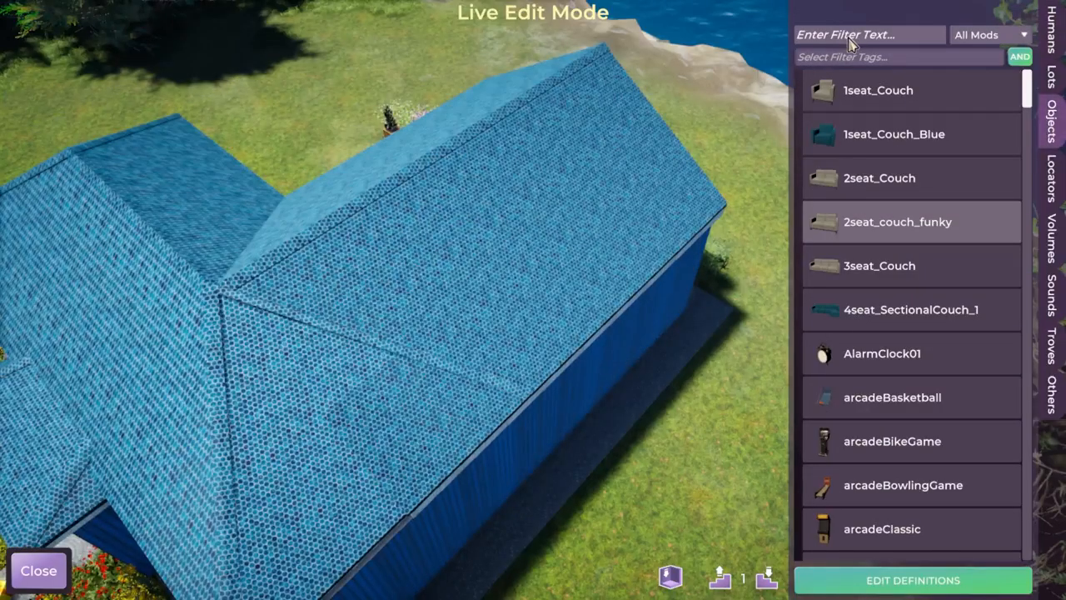
{"action": "left_click", "coordinate": [850, 37]}
{"action": "type", "text": "funk"}
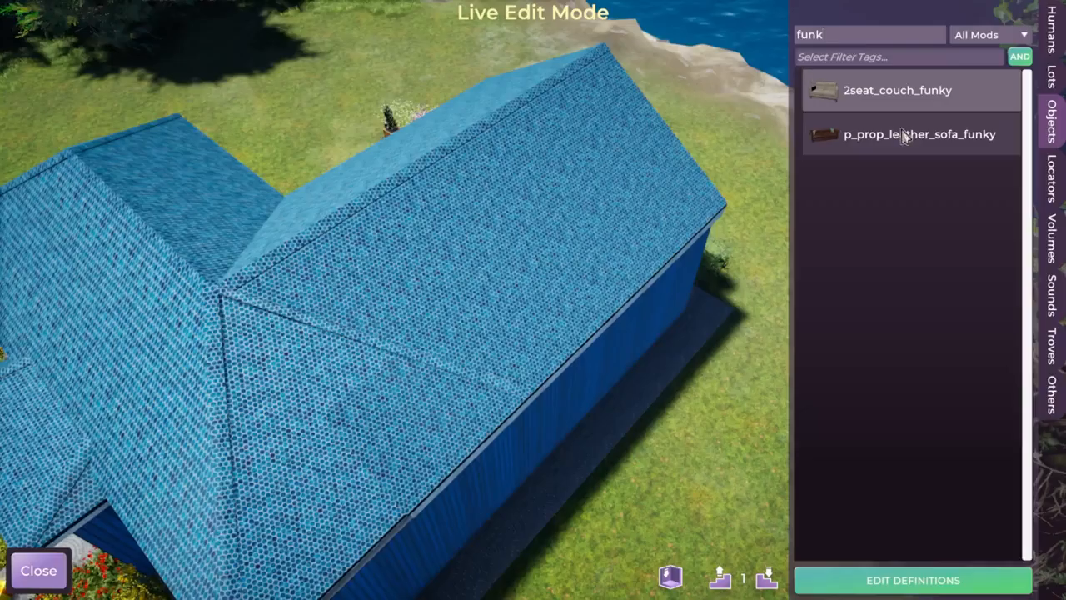
Place a rotated p_prop_leather_sofa_funky outdoors on the grass between the house and the shoreline.
{"action": "left_click", "coordinate": [905, 136]}
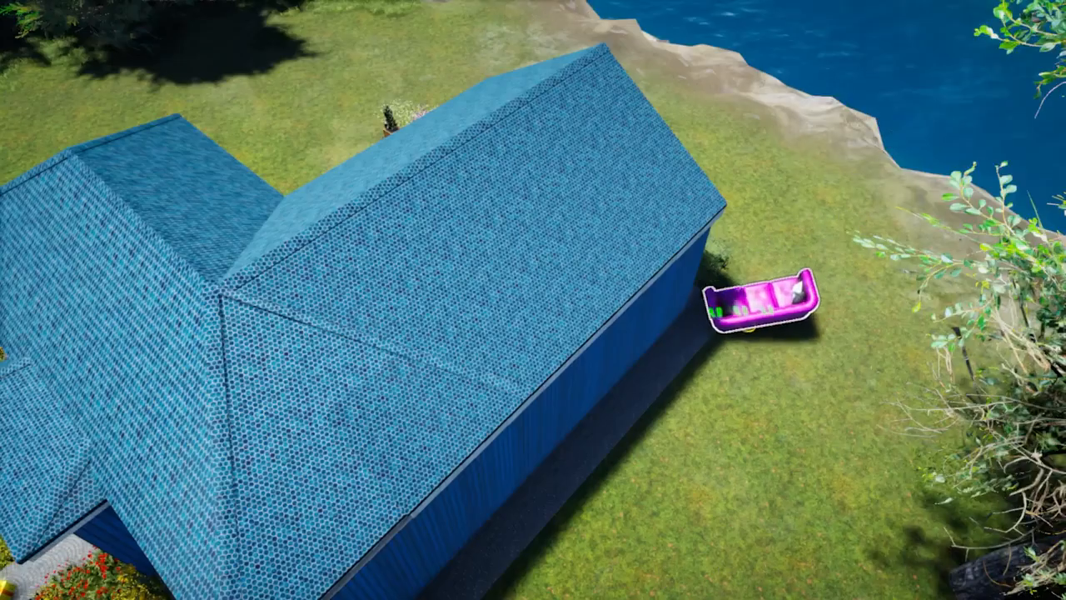
{"action": "scroll", "coordinate": [766, 121], "scroll_direction": "down", "scroll_amount": 8}
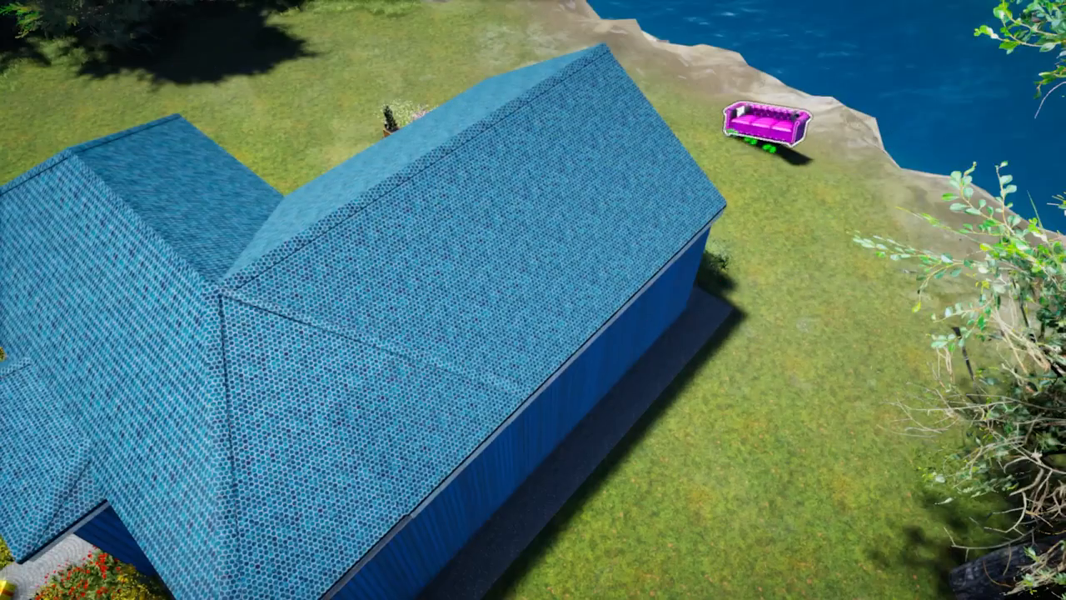
{"action": "mouse_move", "coordinate": [764, 117]}
{"action": "middle_mouse_down"}
{"action": "mouse_move", "coordinate": [744, 110]}
{"action": "mouse_move", "coordinate": [756, 105]}
{"action": "middle_mouse_up"}
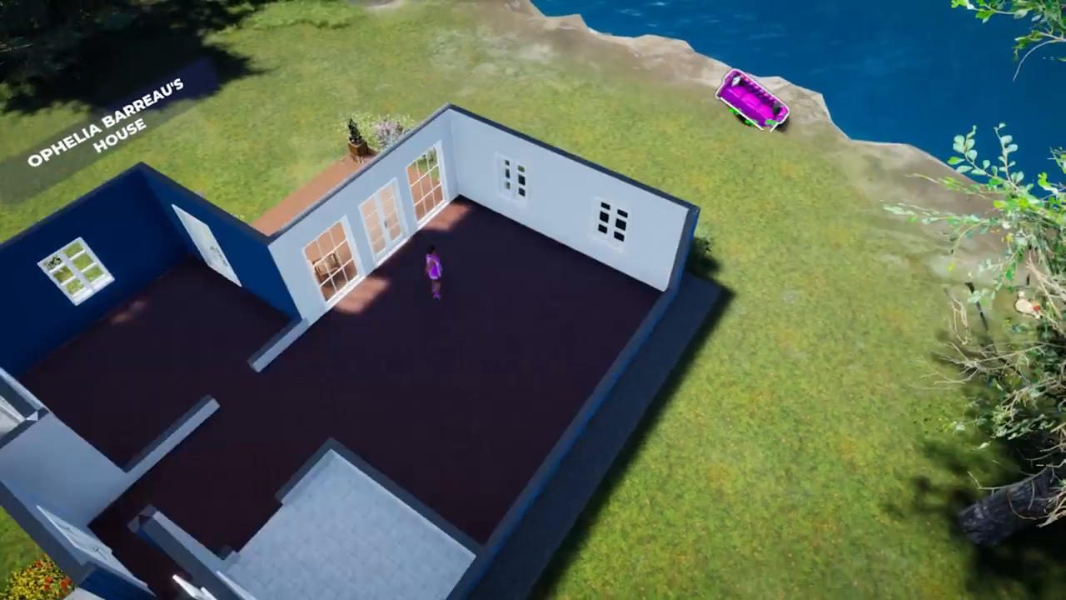
{"action": "scroll", "coordinate": [743, 107], "scroll_direction": "down", "scroll_amount": 6}
{"action": "left_click", "coordinate": [739, 107]}
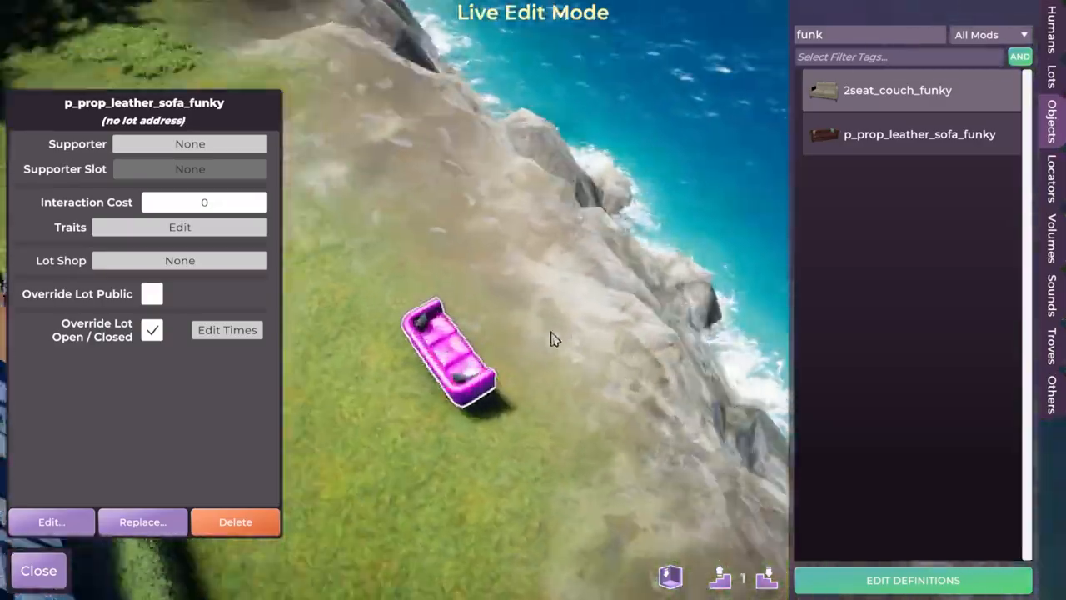
{"action": "middle_click_drag", "start_coordinate": [551, 334], "coordinate": [593, 350]}
{"action": "key", "text": "w"}
{"action": "left_click", "coordinate": [848, 140]}
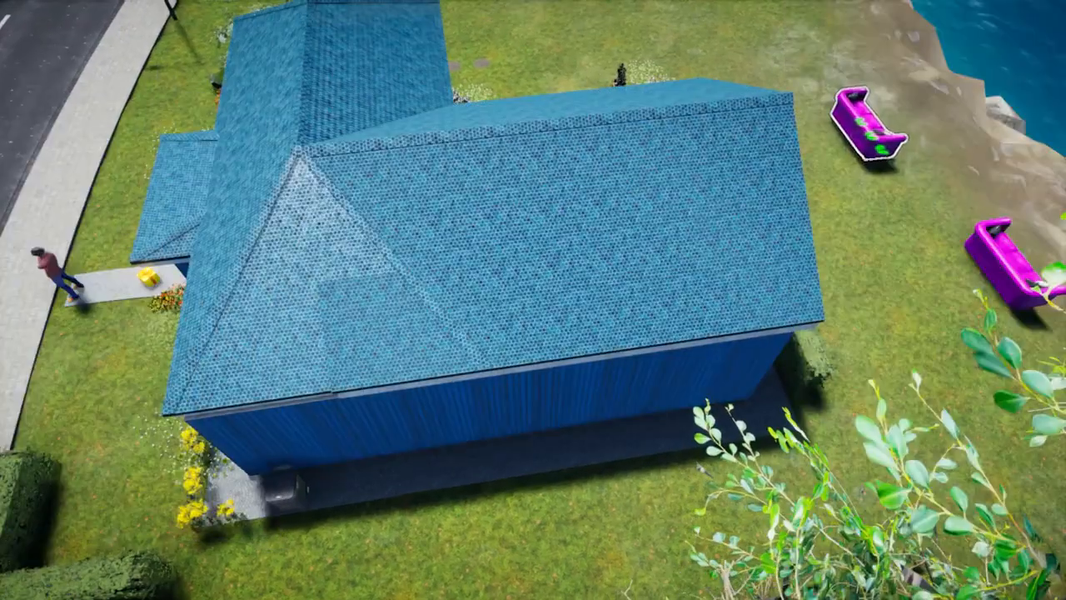
{"action": "key", "text": "Escape"}
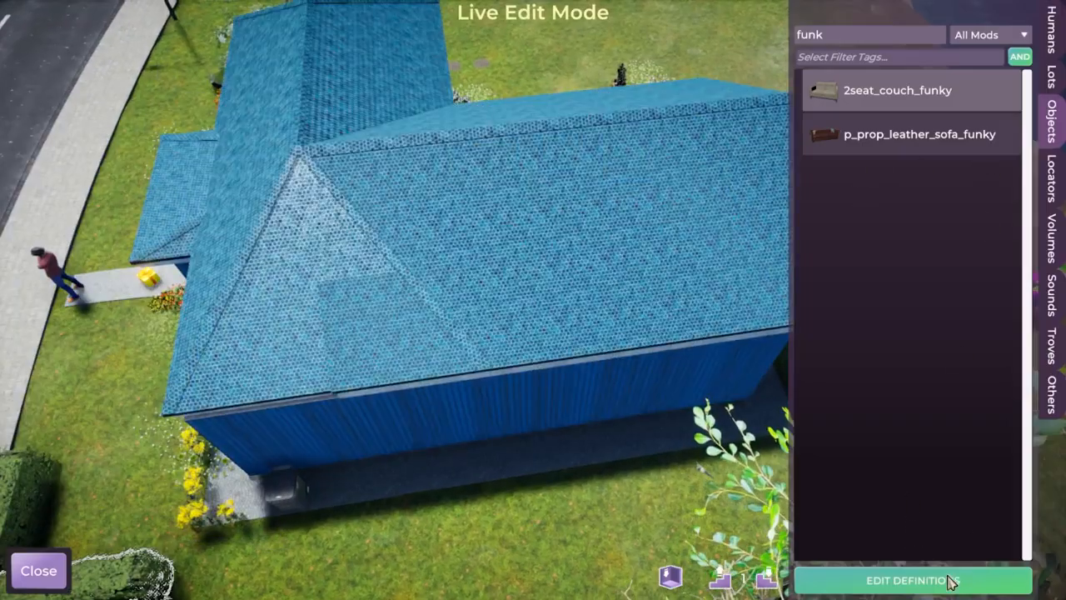
Open the object definitions editor, filter the objects by "funk" and select p_prop_leather_sofa_funky.
{"action": "left_click", "coordinate": [908, 581]}
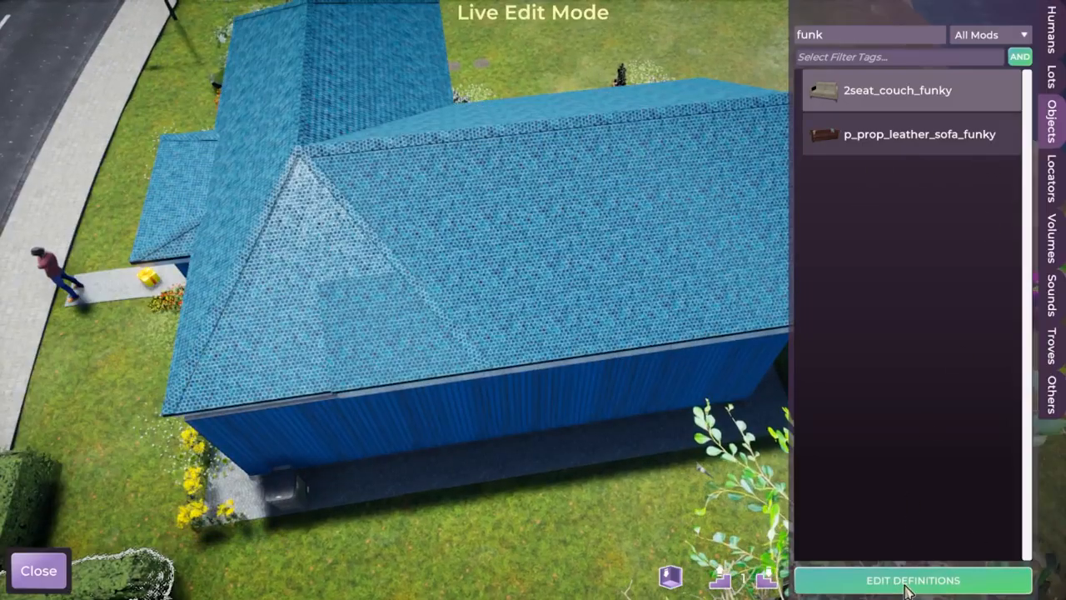
{"action": "left_click", "coordinate": [66, 84]}
{"action": "left_click", "coordinate": [59, 75]}
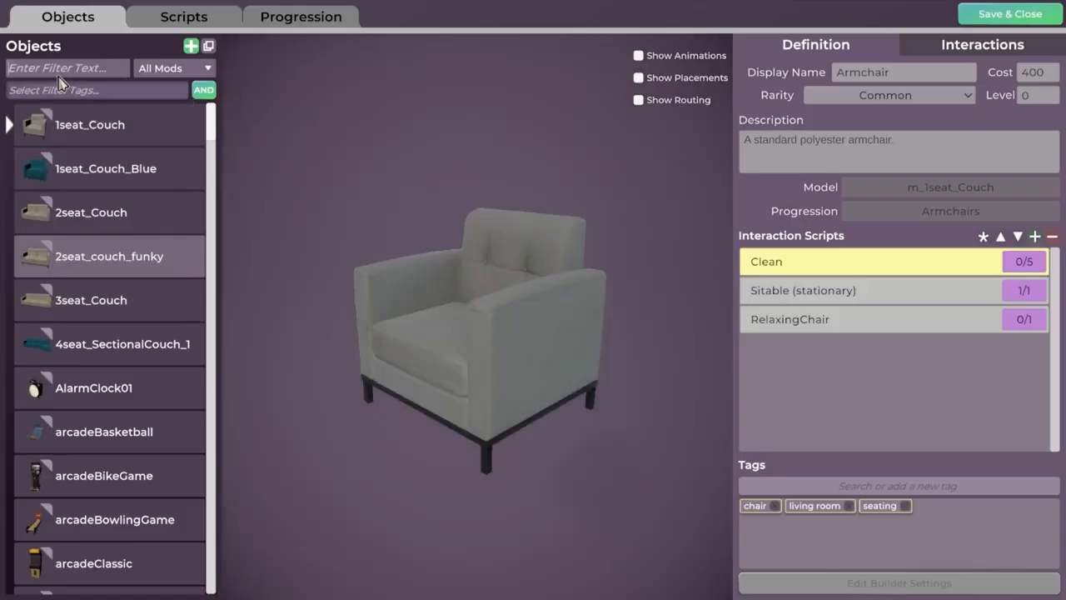
{"action": "type", "text": "funk"}
{"action": "left_click", "coordinate": [90, 171]}
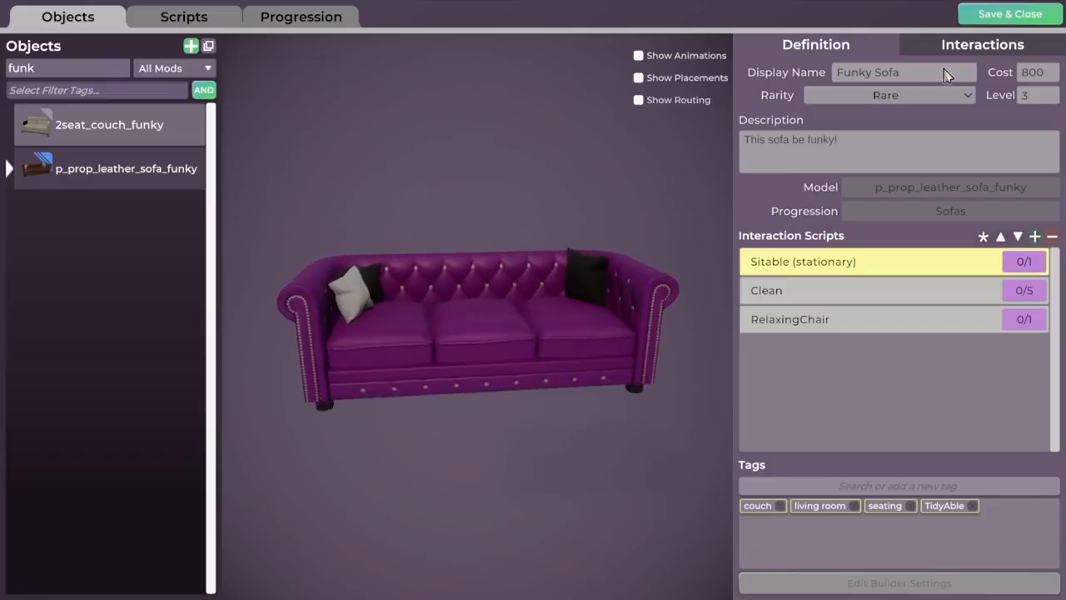
Override the leather sofa's definition with the display name "A new name!", save it and leave Live Edit Mode.
{"action": "mouse_move", "coordinate": [111, 185]}
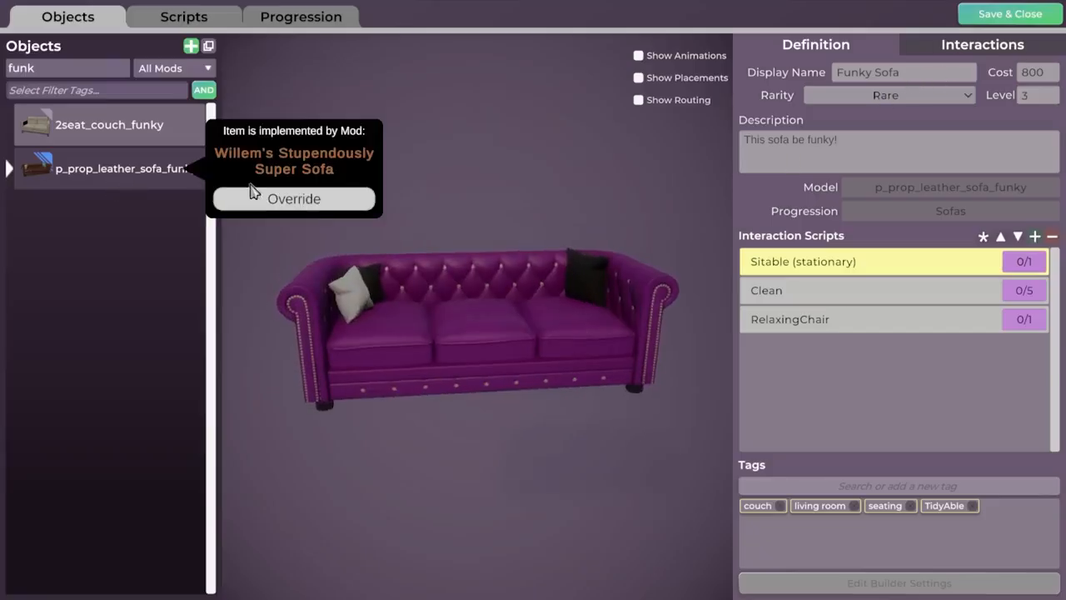
{"action": "left_click", "coordinate": [310, 200]}
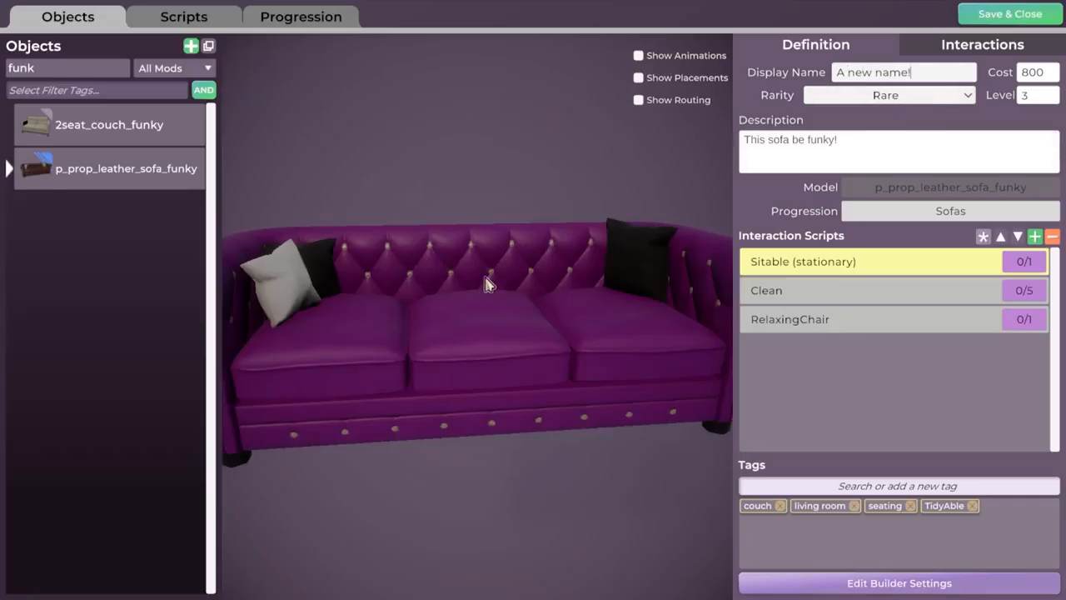
{"action": "scroll", "coordinate": [525, 321], "scroll_direction": "down", "scroll_amount": 3}
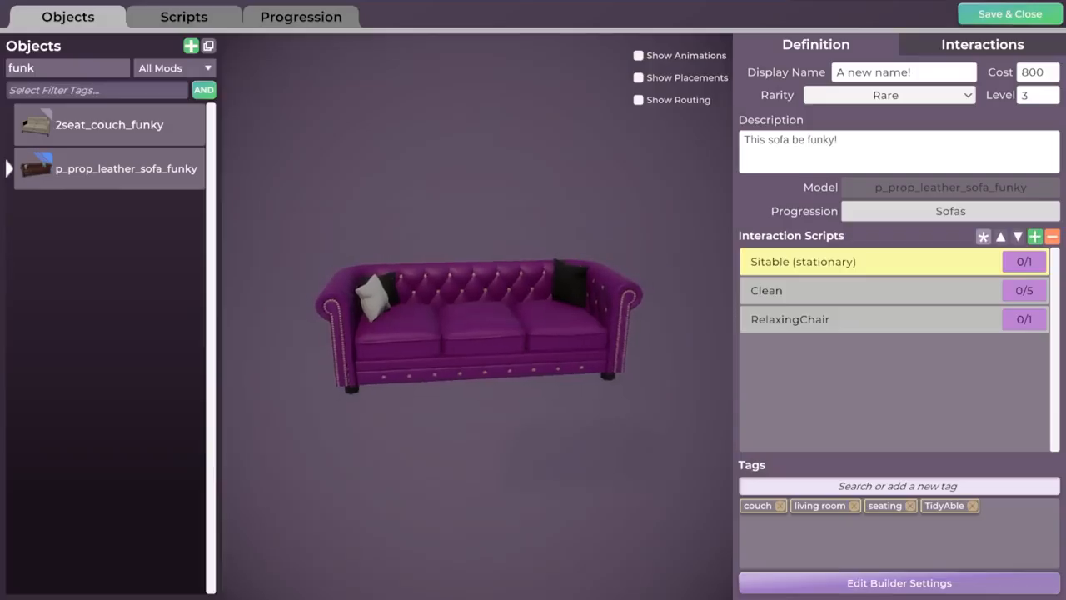
{"action": "left_click", "coordinate": [1027, 15]}
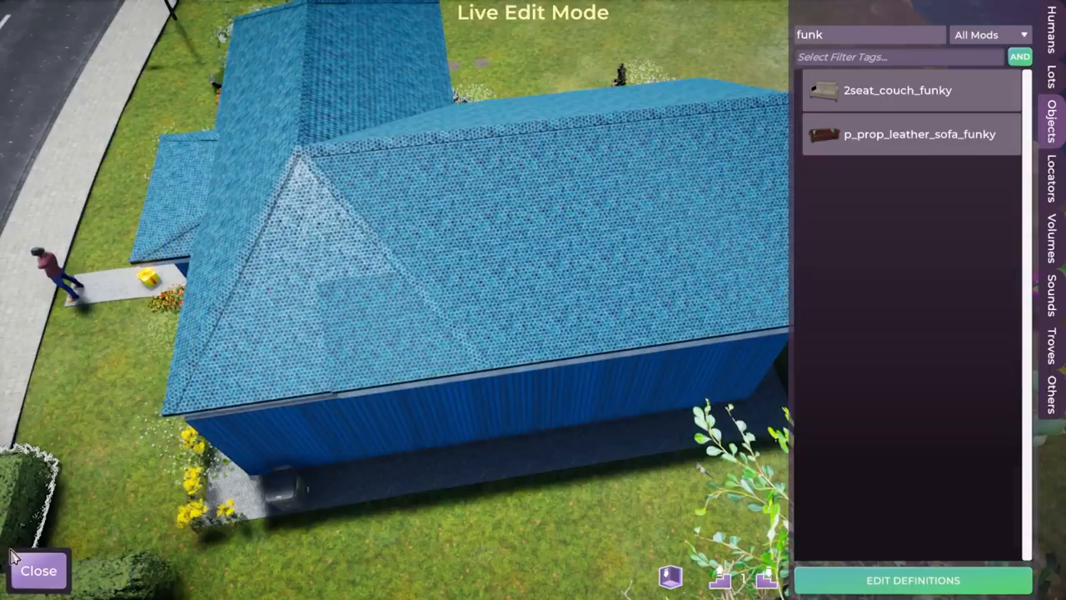
{"action": "left_click", "coordinate": [38, 571]}
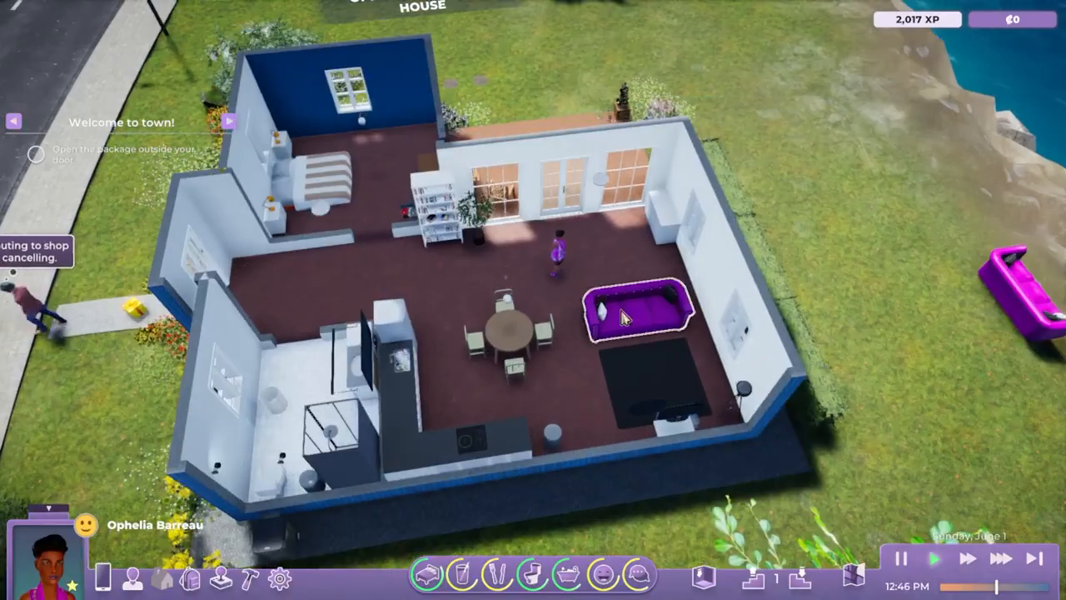
Examine the purple sofa in the living room up close from the front, back and side.
{"action": "scroll", "coordinate": [566, 333], "scroll_direction": "up", "scroll_amount": 5}
{"action": "mouse_move", "coordinate": [584, 360]}
{"action": "middle_mouse_down"}
{"action": "mouse_move", "coordinate": [552, 305]}
{"action": "mouse_move", "coordinate": [570, 383]}
{"action": "mouse_move", "coordinate": [684, 367]}
{"action": "mouse_move", "coordinate": [582, 437]}
{"action": "mouse_move", "coordinate": [484, 439]}
{"action": "mouse_move", "coordinate": [456, 416]}
{"action": "middle_mouse_up"}
{"action": "left_click", "coordinate": [684, 365]}
{"action": "scroll", "coordinate": [457, 416], "scroll_direction": "up", "scroll_amount": 5}
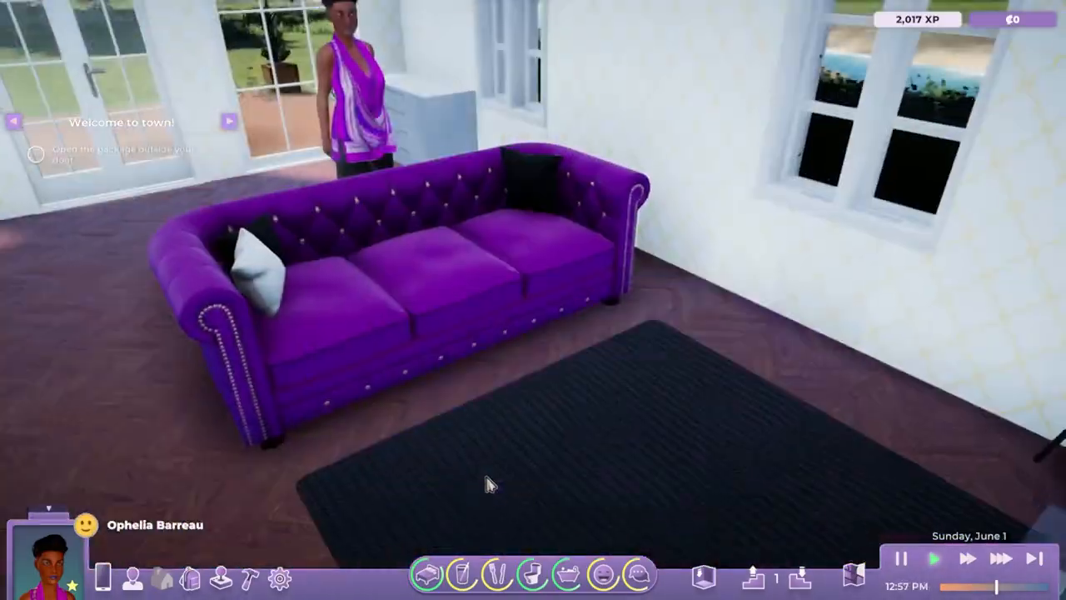
{"action": "scroll", "coordinate": [443, 419], "scroll_direction": "down", "scroll_amount": 4}
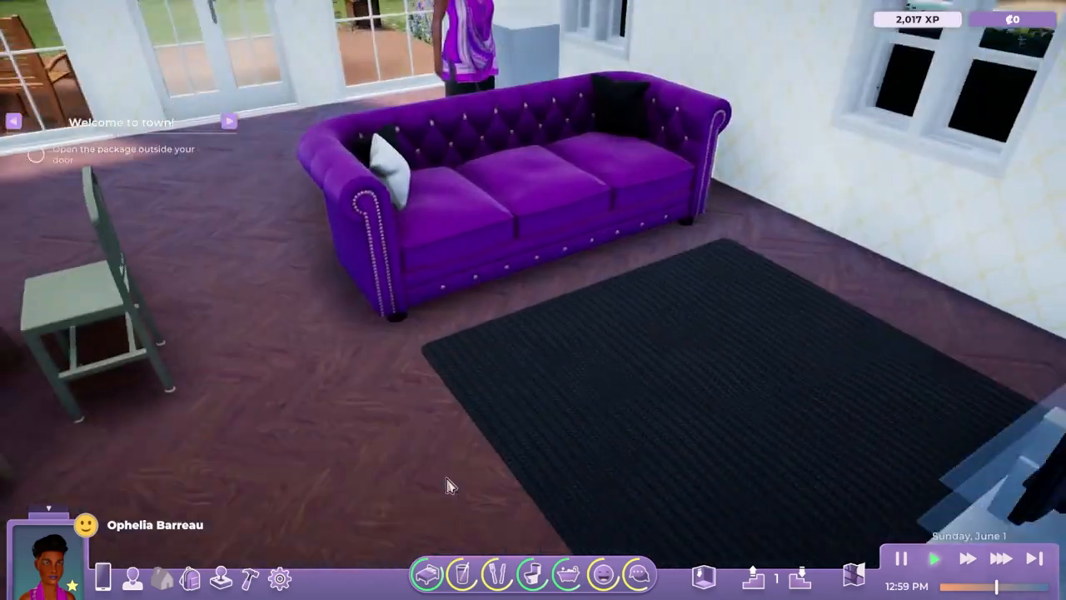
{"action": "left_click", "coordinate": [463, 450]}
{"action": "key", "text": "a"}
{"action": "key", "text": "w"}
{"action": "middle_click_drag", "start_coordinate": [395, 338], "coordinate": [647, 428]}
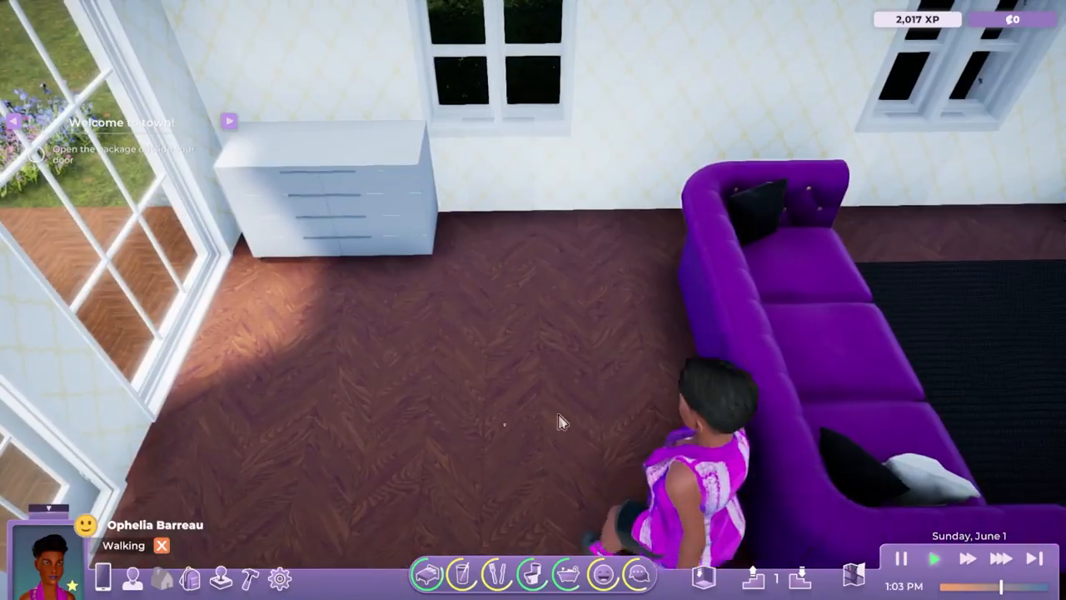
{"action": "left_click", "coordinate": [673, 404]}
{"action": "key", "text": "d"}
{"action": "mouse_move", "coordinate": [921, 423]}
{"action": "middle_mouse_down"}
{"action": "mouse_move", "coordinate": [695, 381]}
{"action": "mouse_move", "coordinate": [699, 353]}
{"action": "middle_mouse_up"}
{"action": "key", "text": "s"}
{"action": "middle_click_drag", "start_coordinate": [700, 461], "coordinate": [546, 481]}
{"action": "key", "text": "s"}
{"action": "key", "text": "w"}
{"action": "key", "text": "a"}
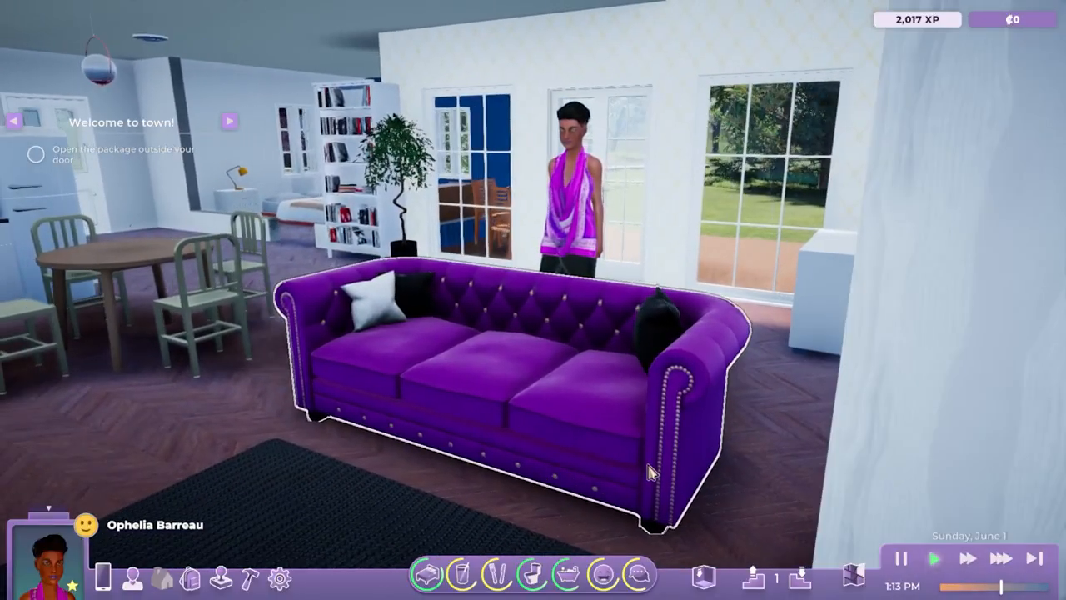